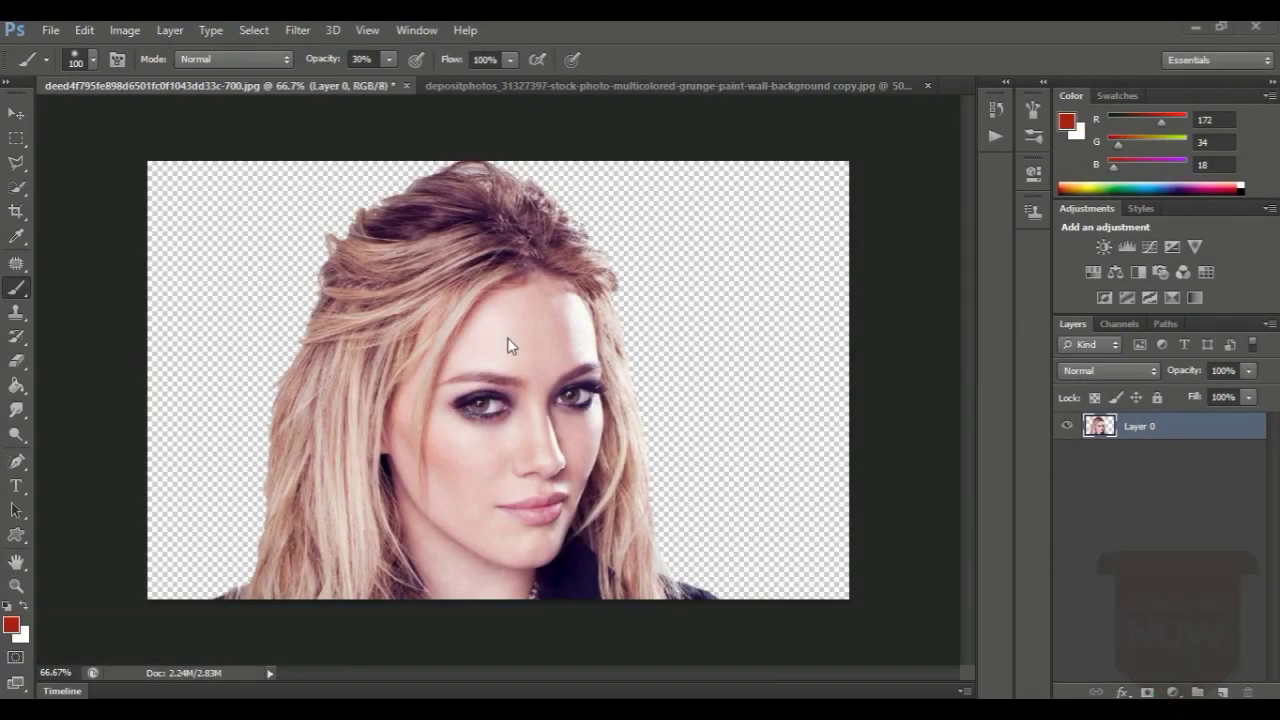
Step: Select the Move tool so the cut-out portrait on Layer 0 can be repositioned
left_click(15, 116)
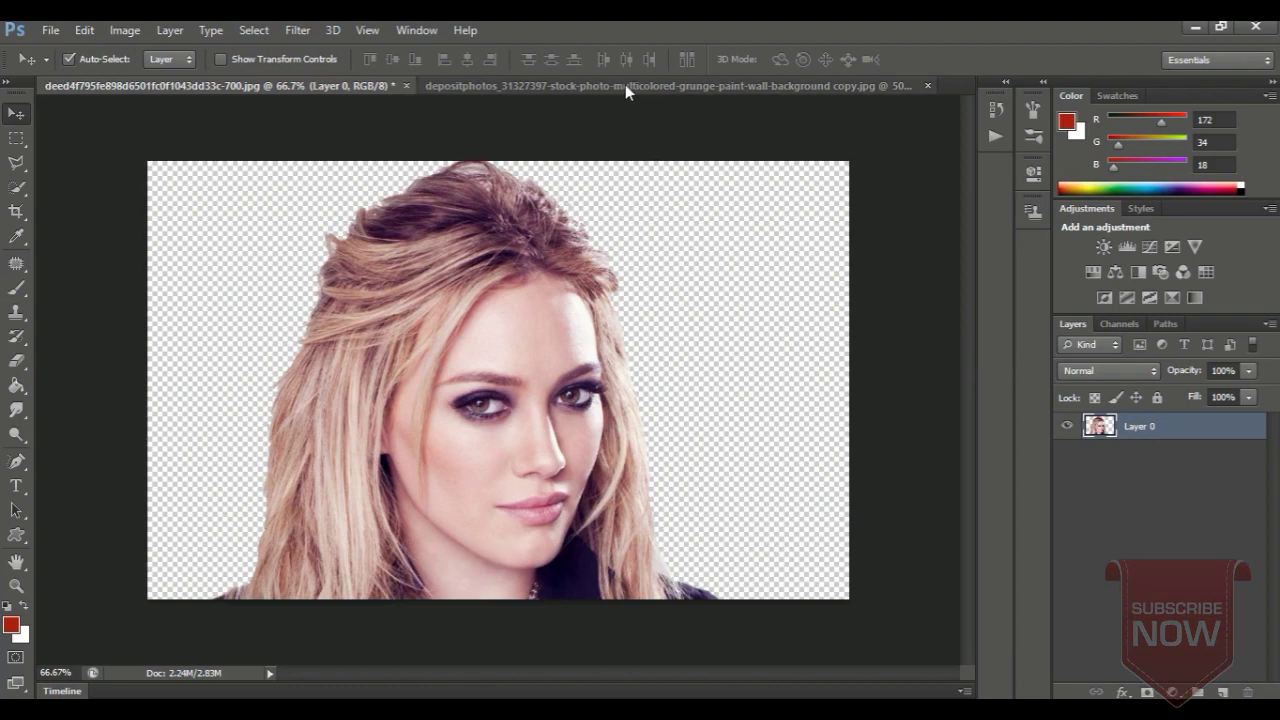
Step: Run the Realistic Painting Effect action, confirming its new layers and Shadows/Highlights settings
left_click(995, 136)
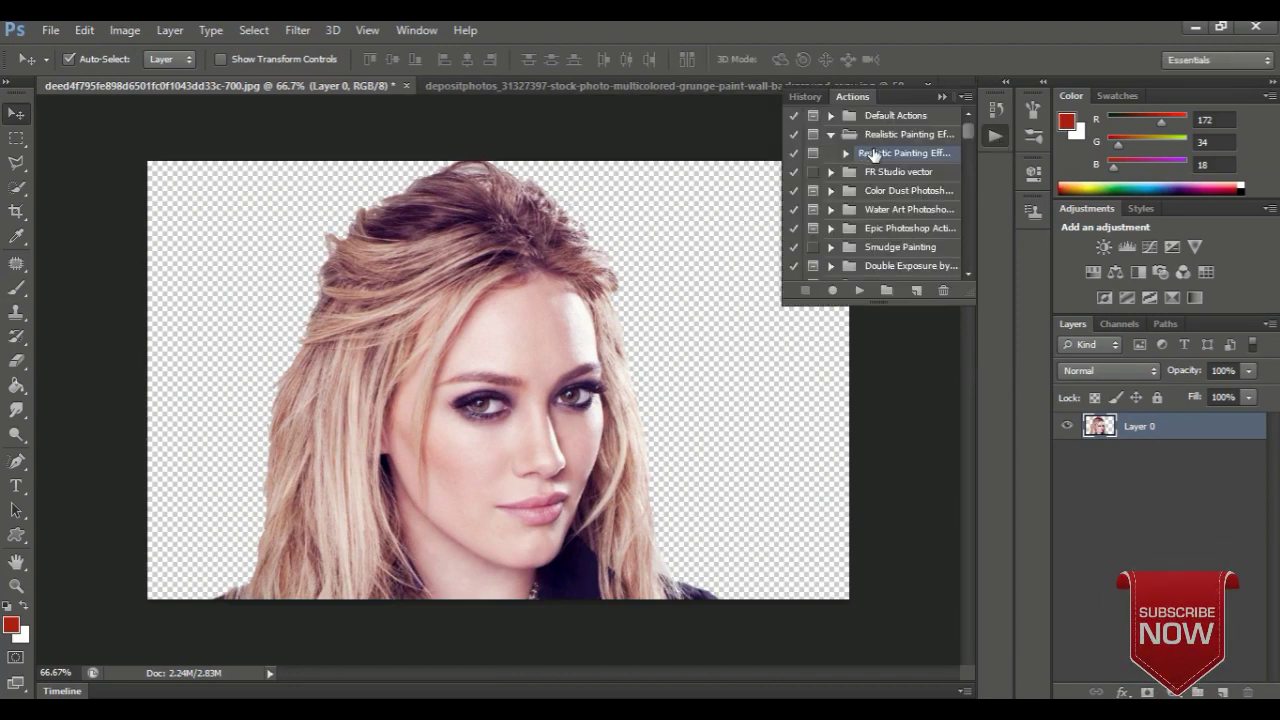
left_click(861, 292)
left_click(796, 238)
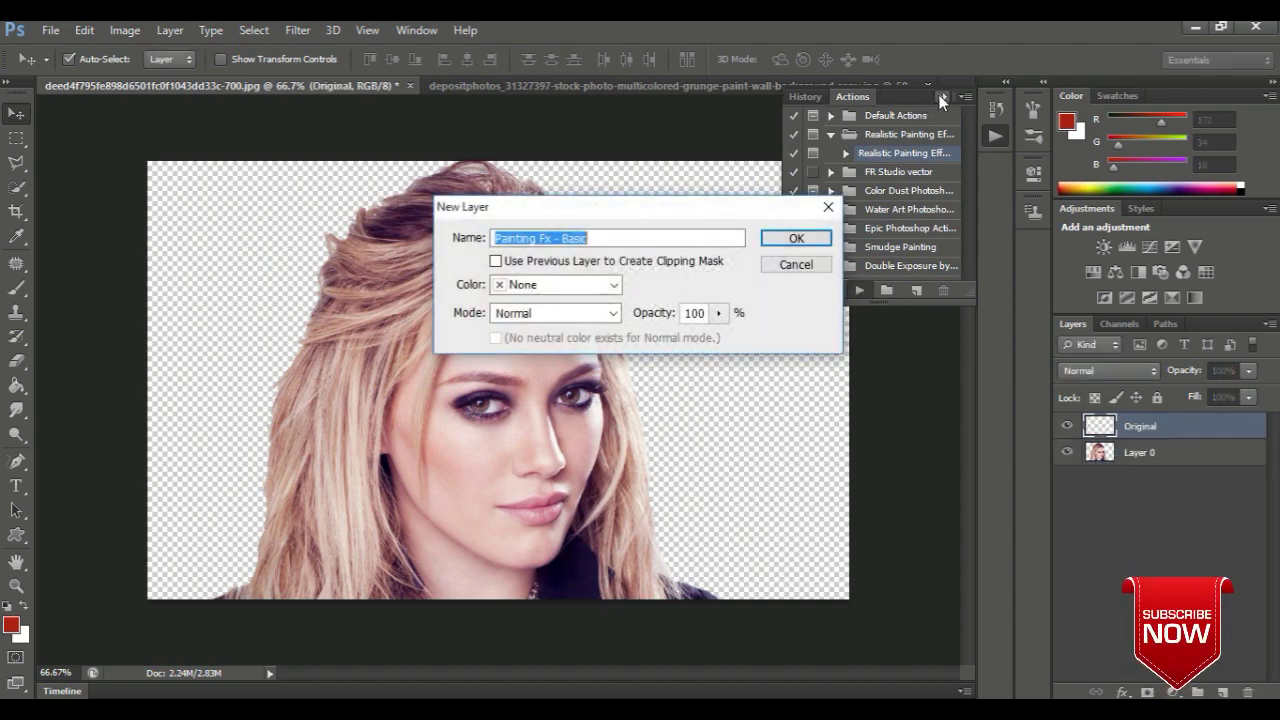
left_click(940, 96)
left_click(816, 244)
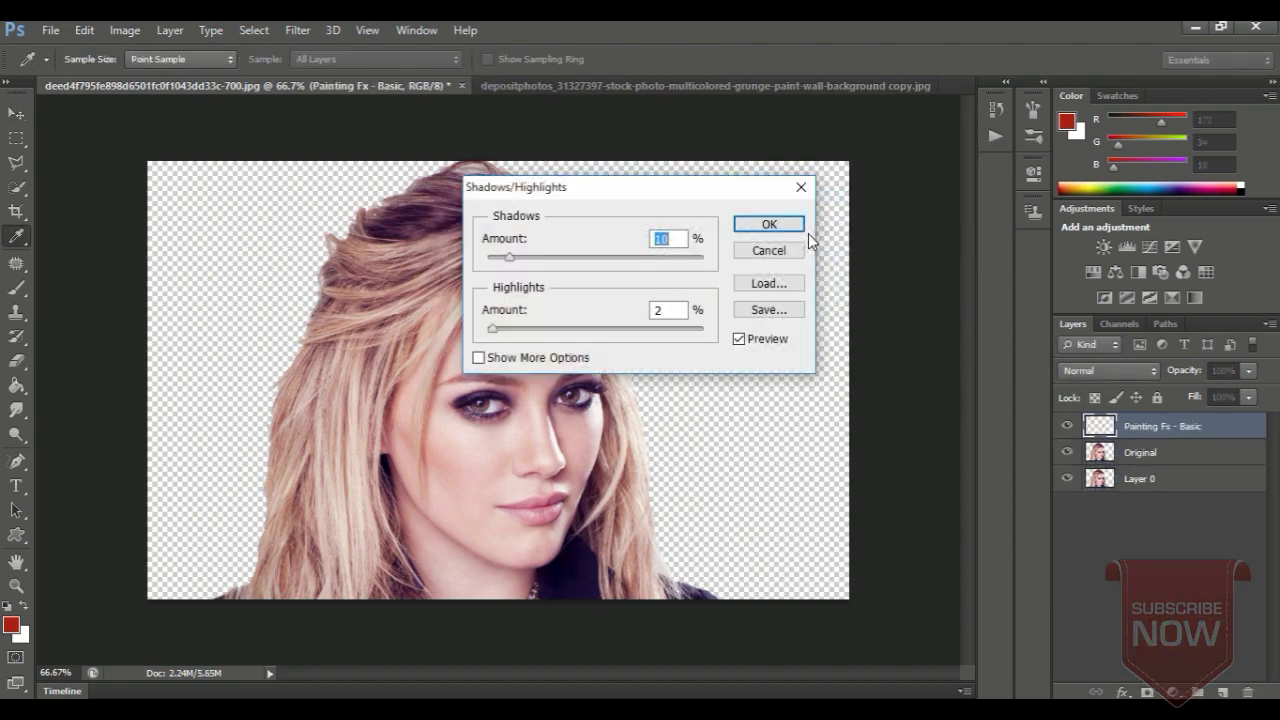
key("Return")
left_click(808, 234)
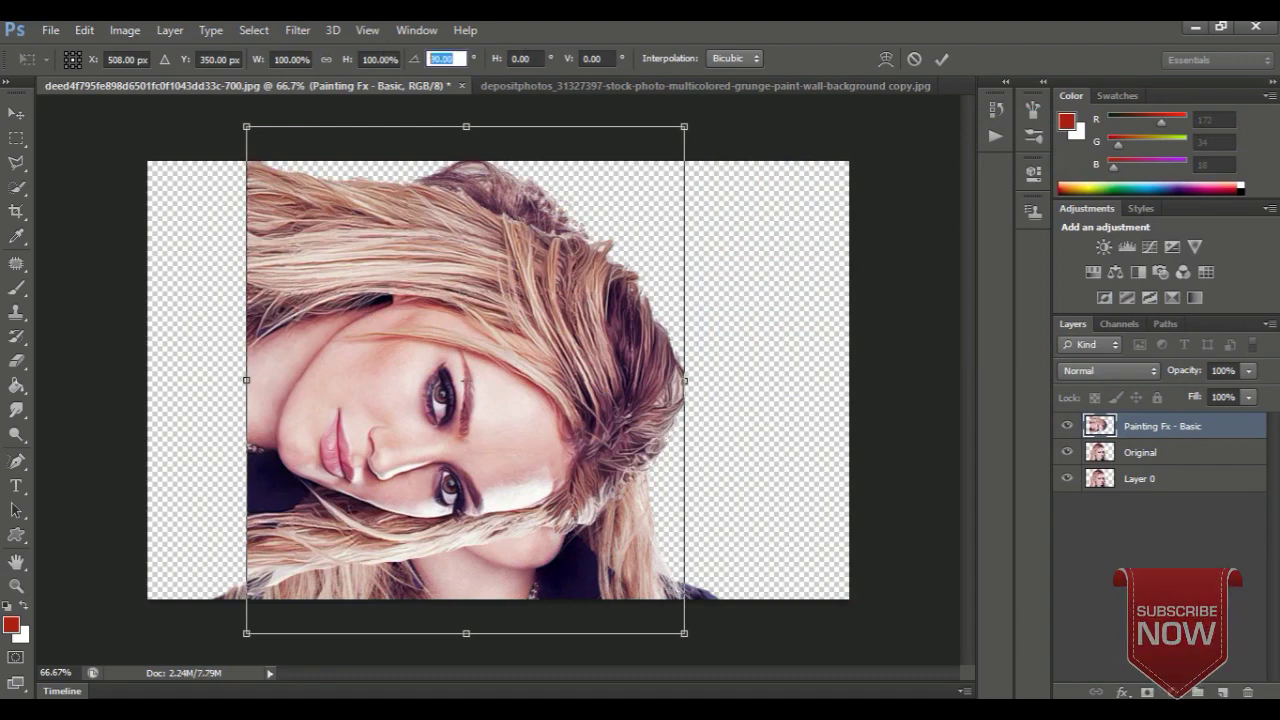
type("0")
Step: Accept the Diffuse filter and set the painted layer's transform rotation to 0°
left_click(940, 59)
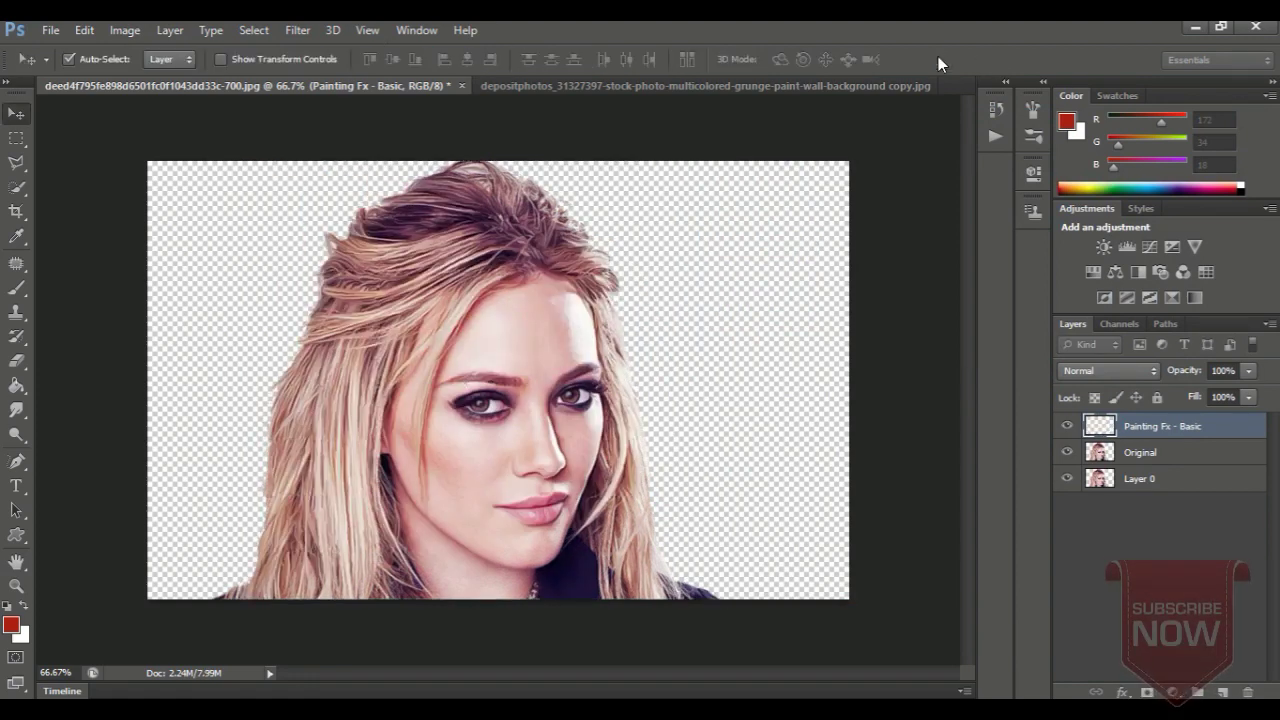
key("Return")
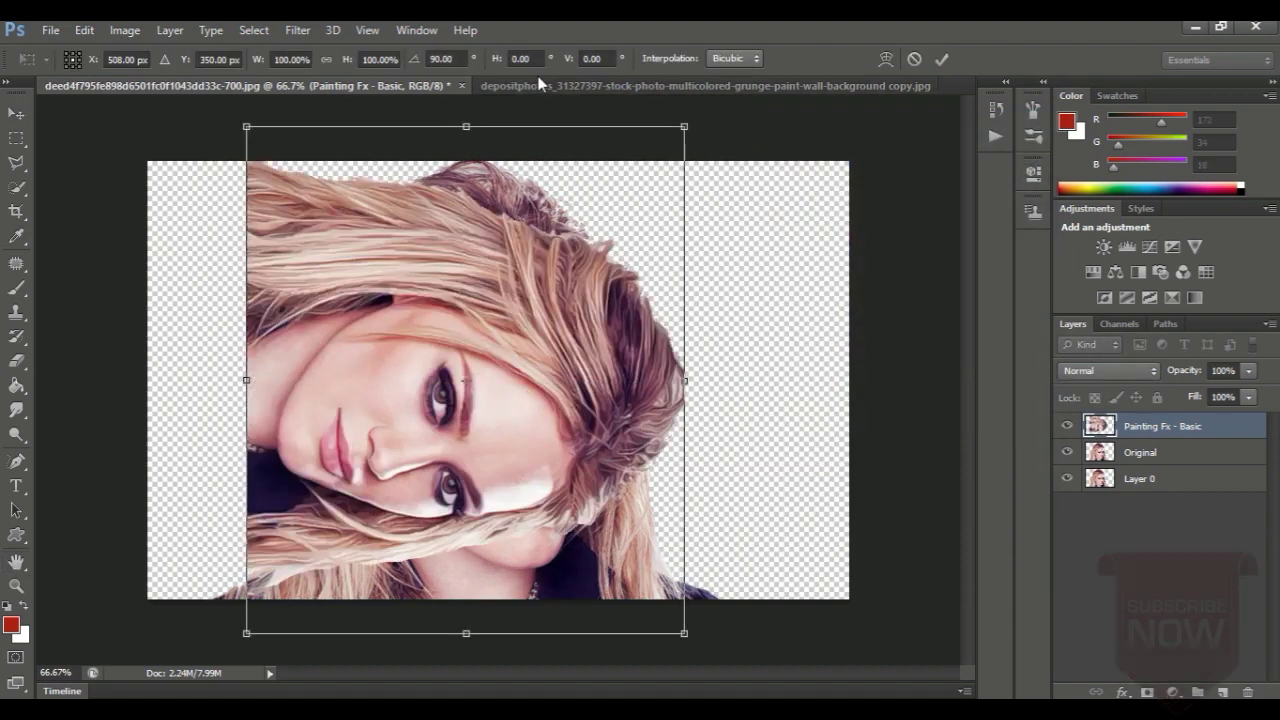
left_click(450, 58)
type("0")
key("Return")
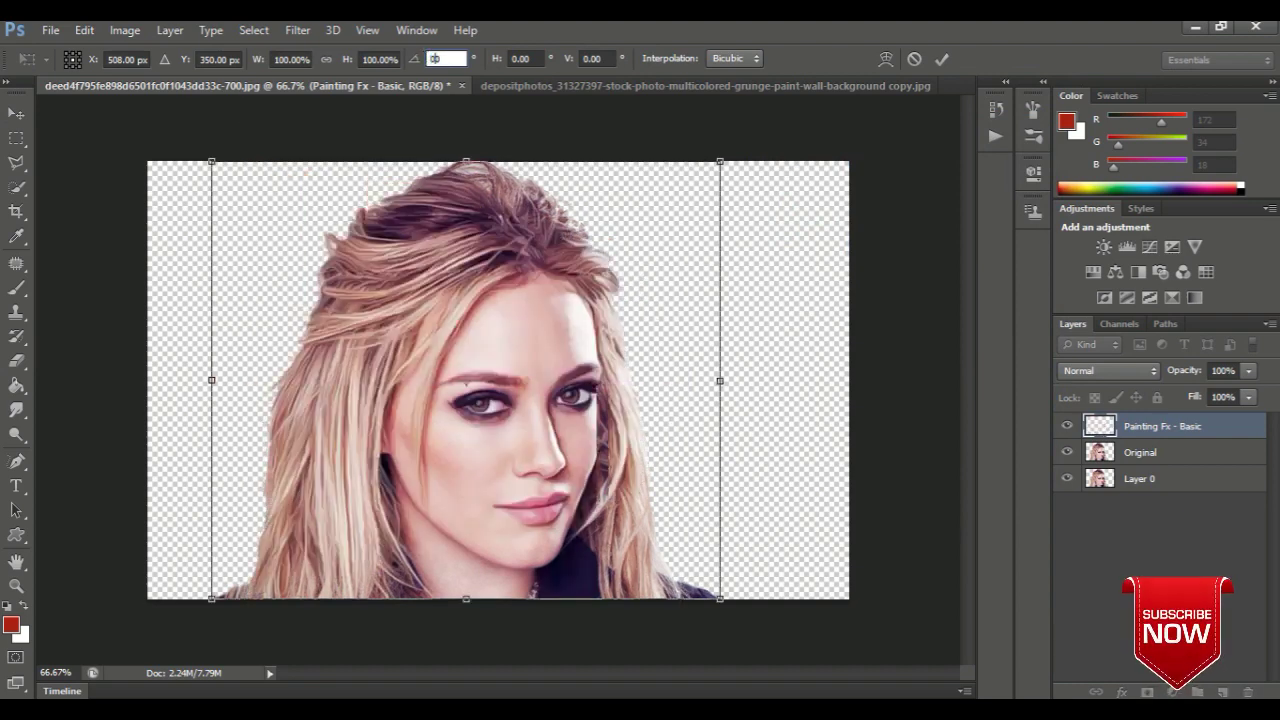
left_click(943, 58)
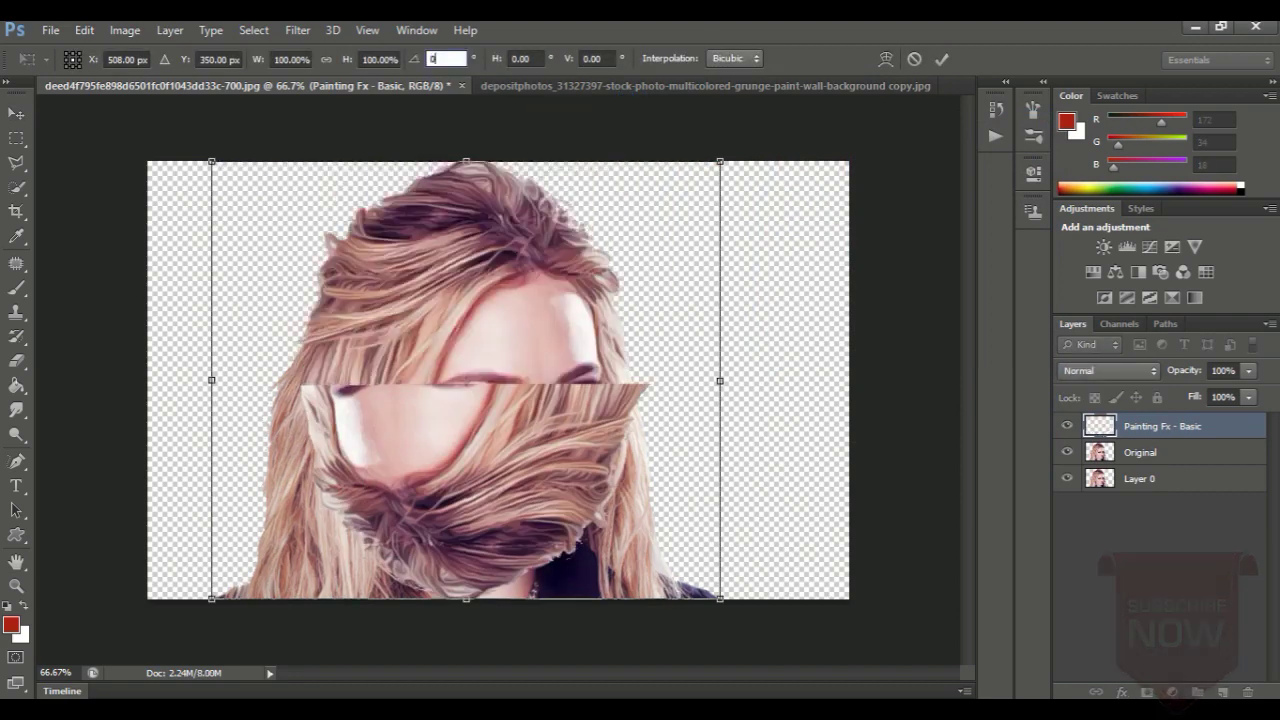
left_click(941, 64)
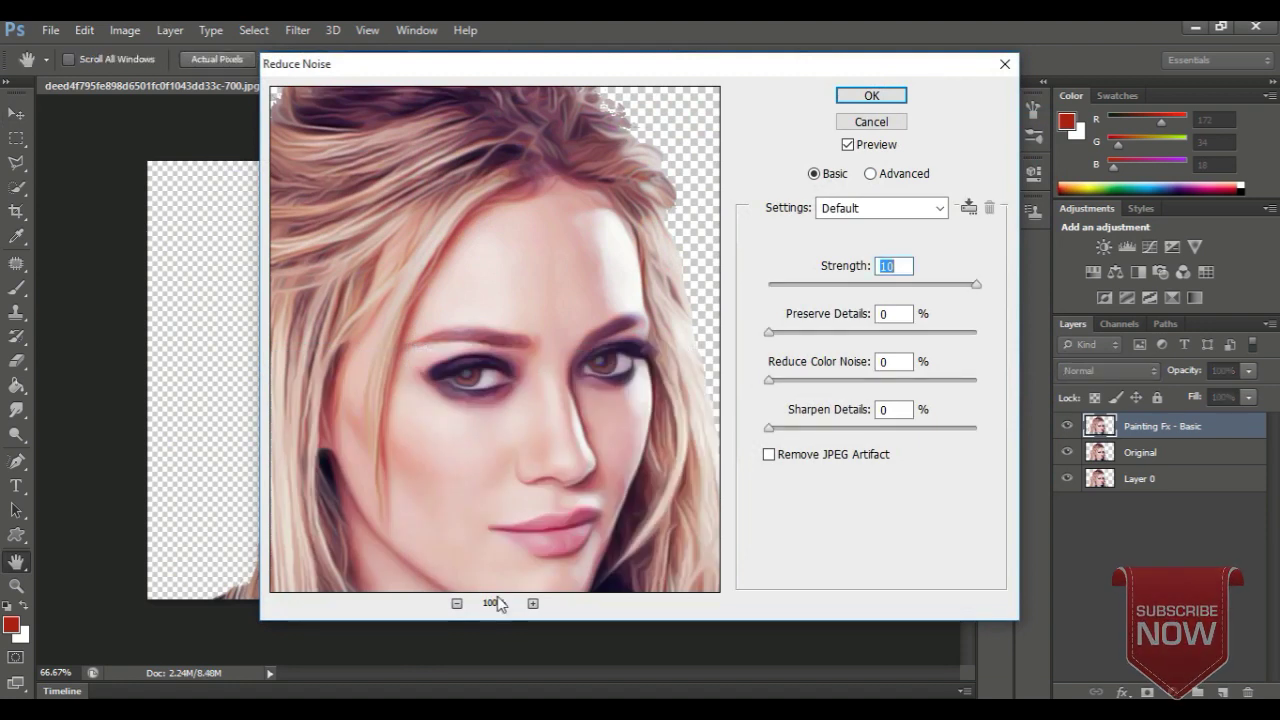
Step: Zoom the Reduce Noise preview out to 50% and accept the Strength 10 setting
left_click(456, 604)
left_click(456, 604)
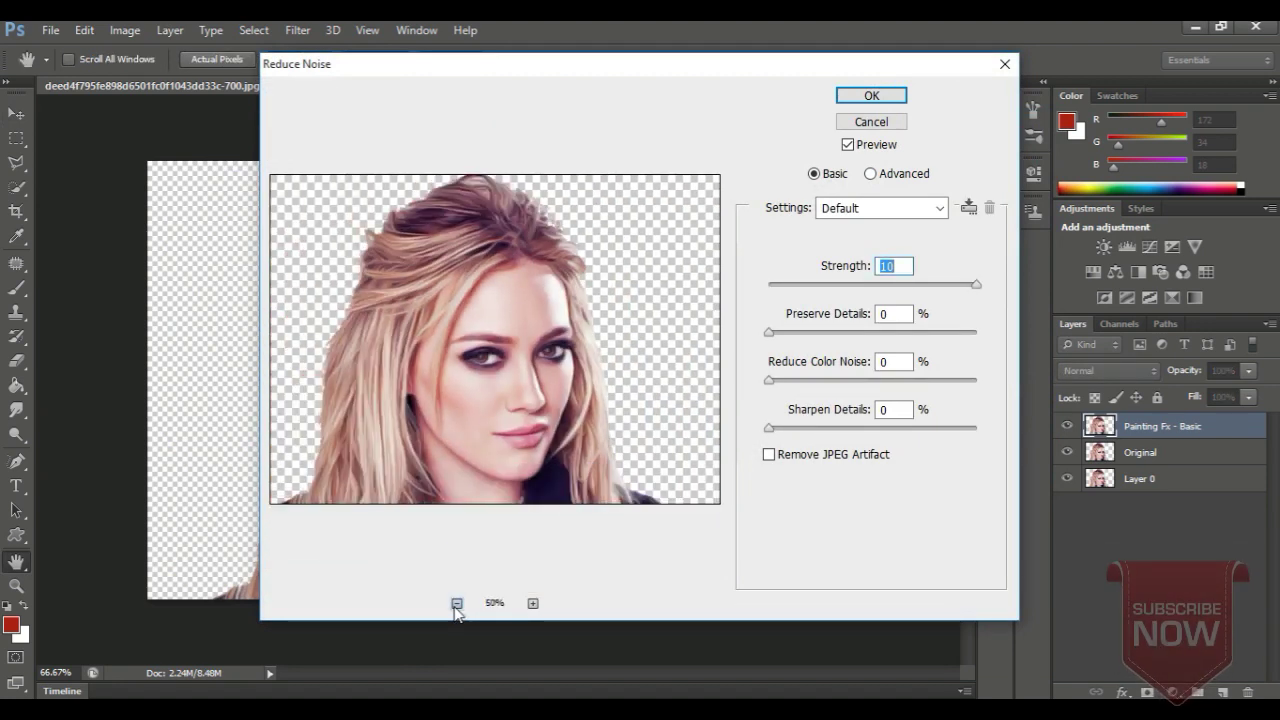
left_click(871, 96)
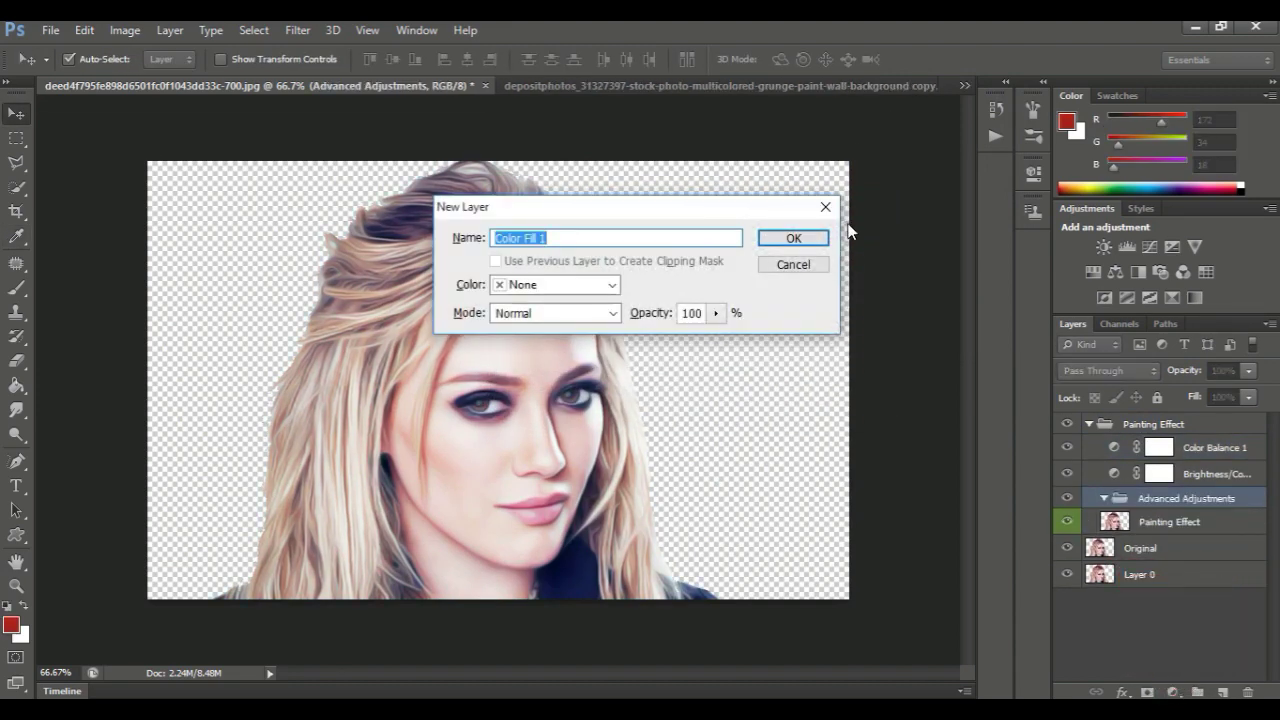
Step: Confirm the cyan Color Fill 1, Gradient Fill 1 and Exposure 1 layers
left_click(812, 240)
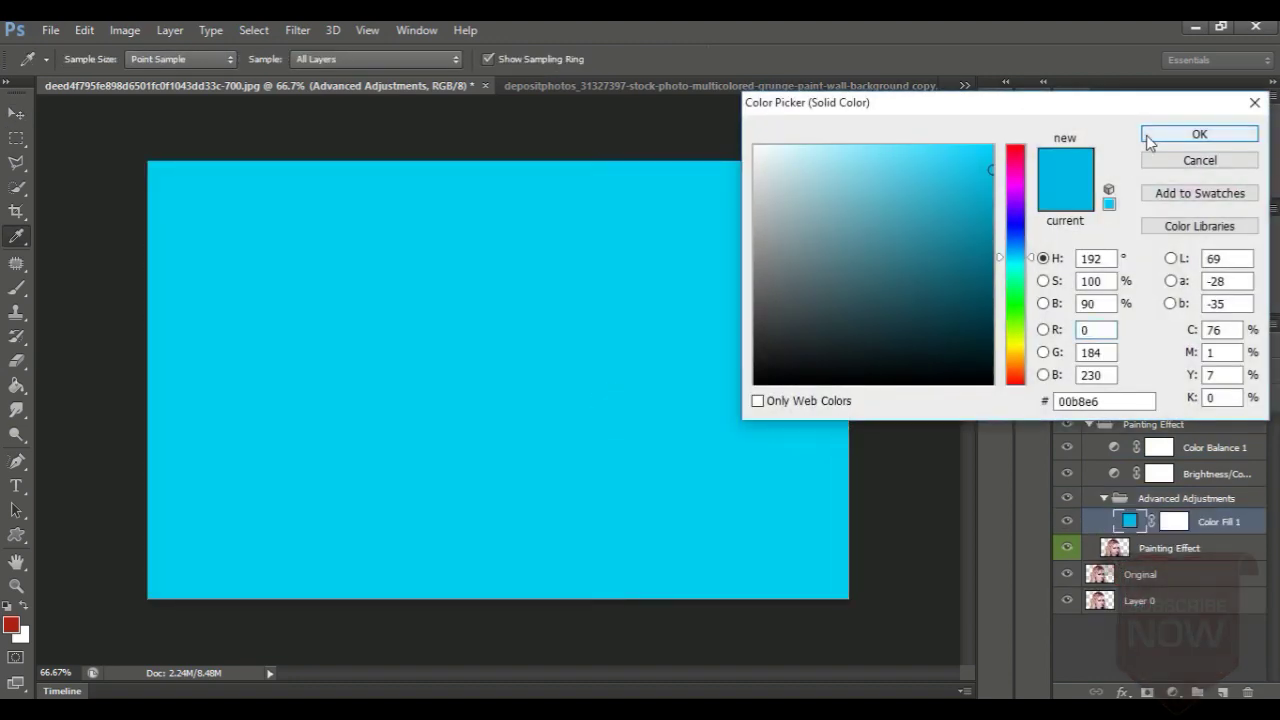
left_click(1152, 135)
left_click(801, 239)
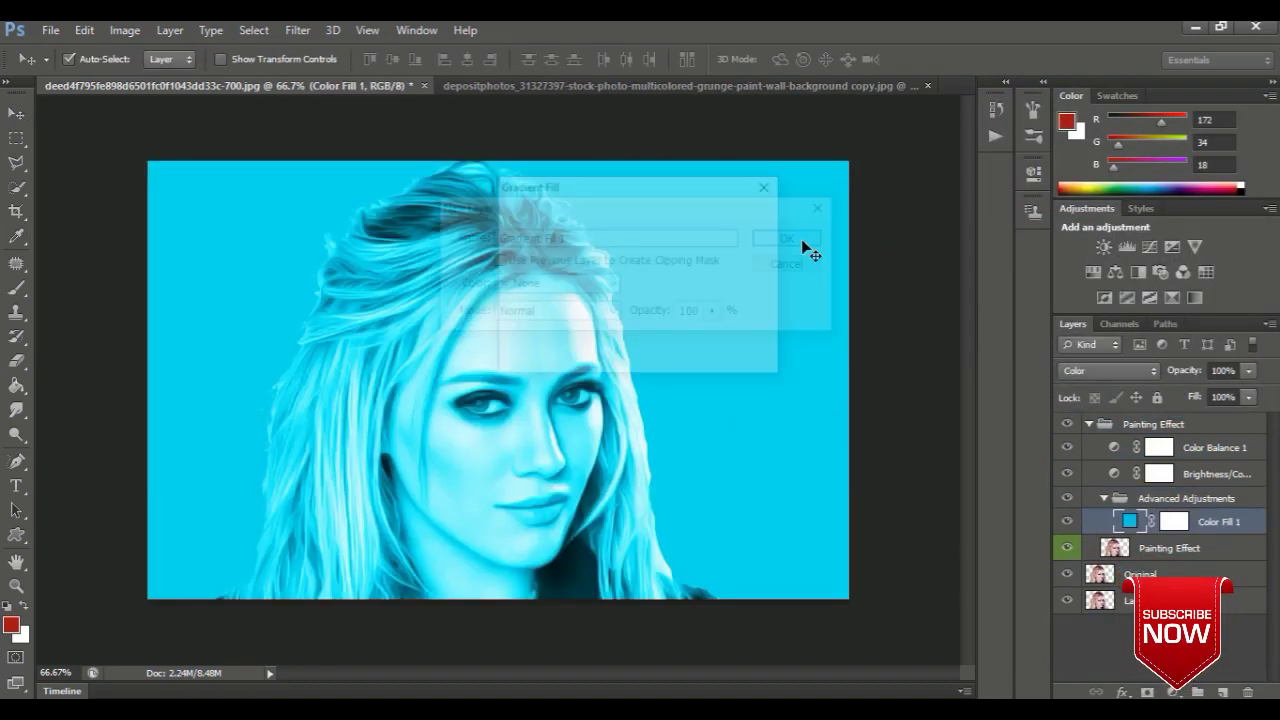
left_click(742, 218)
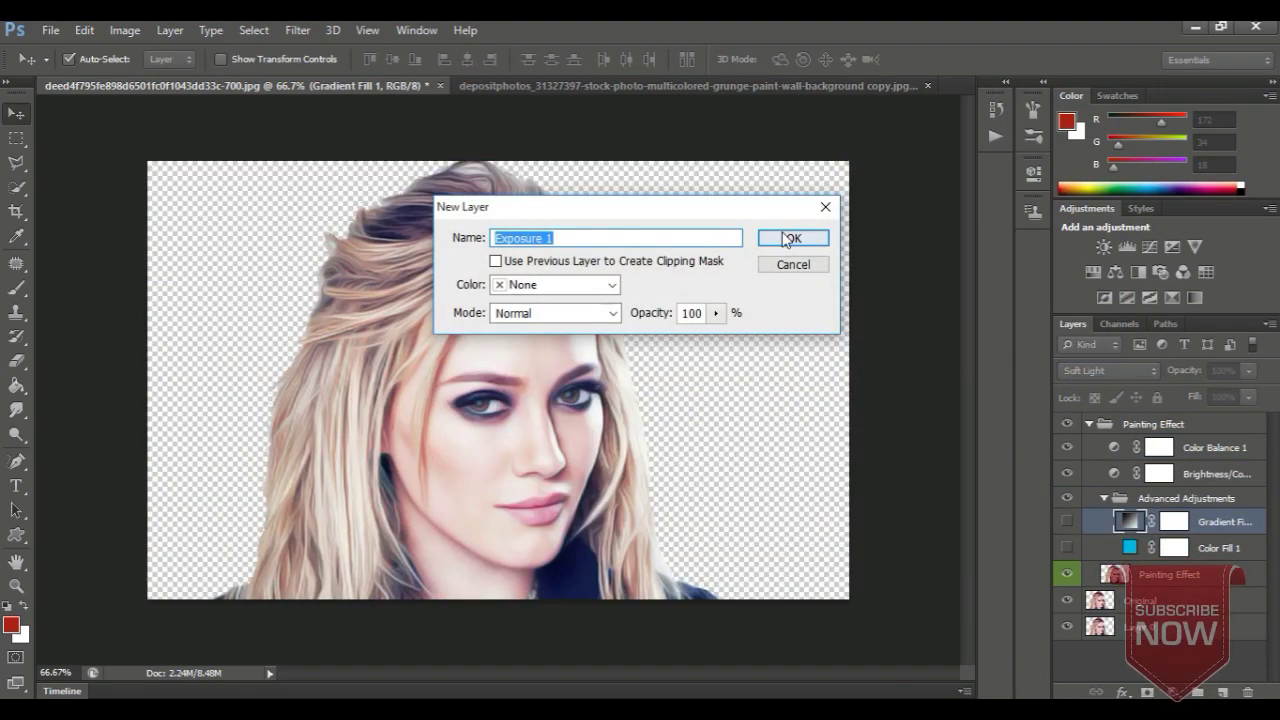
left_click(795, 238)
left_click(792, 240)
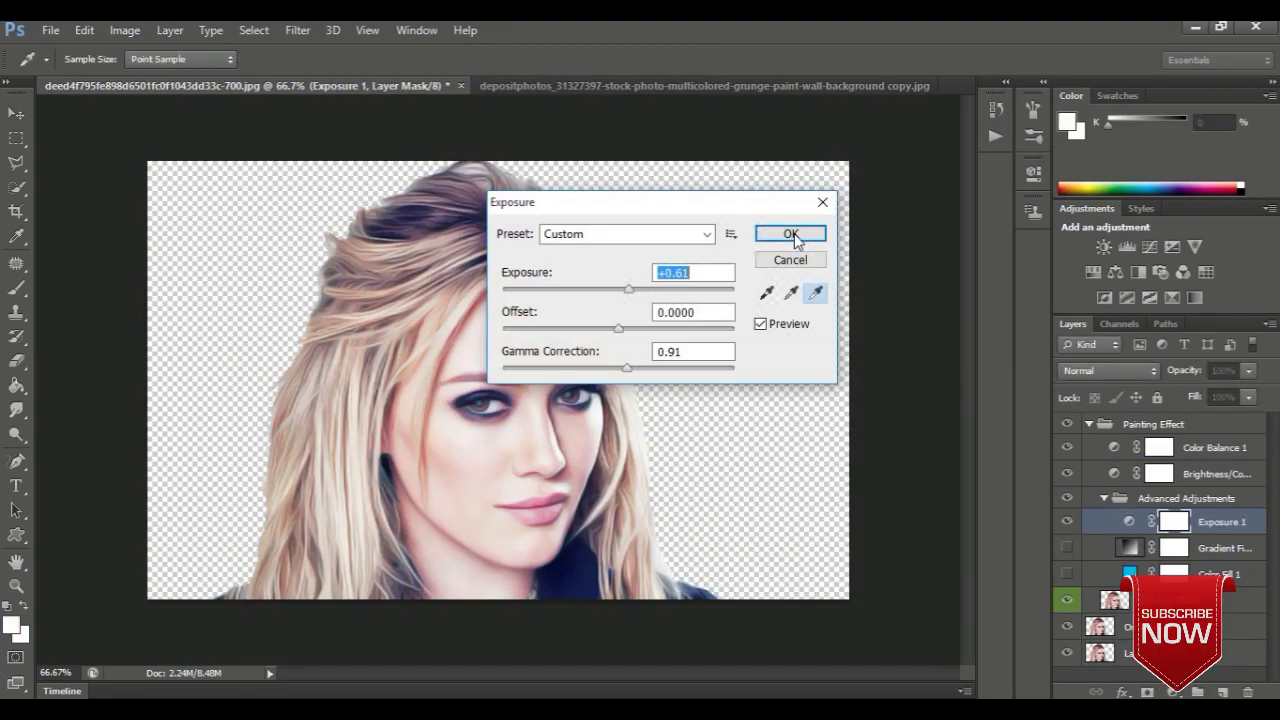
left_click(803, 237)
Step: Accept the Hue/Saturation, Black & White and Color Balance adjustments, passing the missing-layer warning
left_click(800, 240)
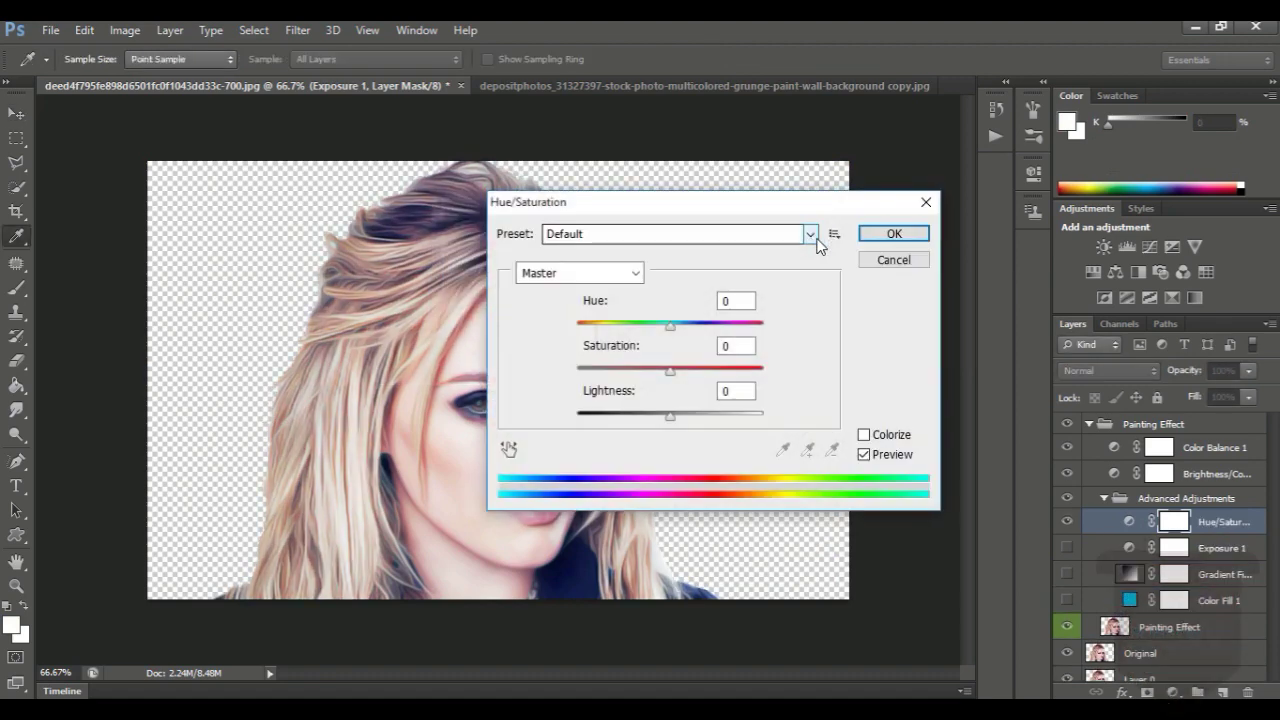
left_click(890, 237)
left_click(895, 237)
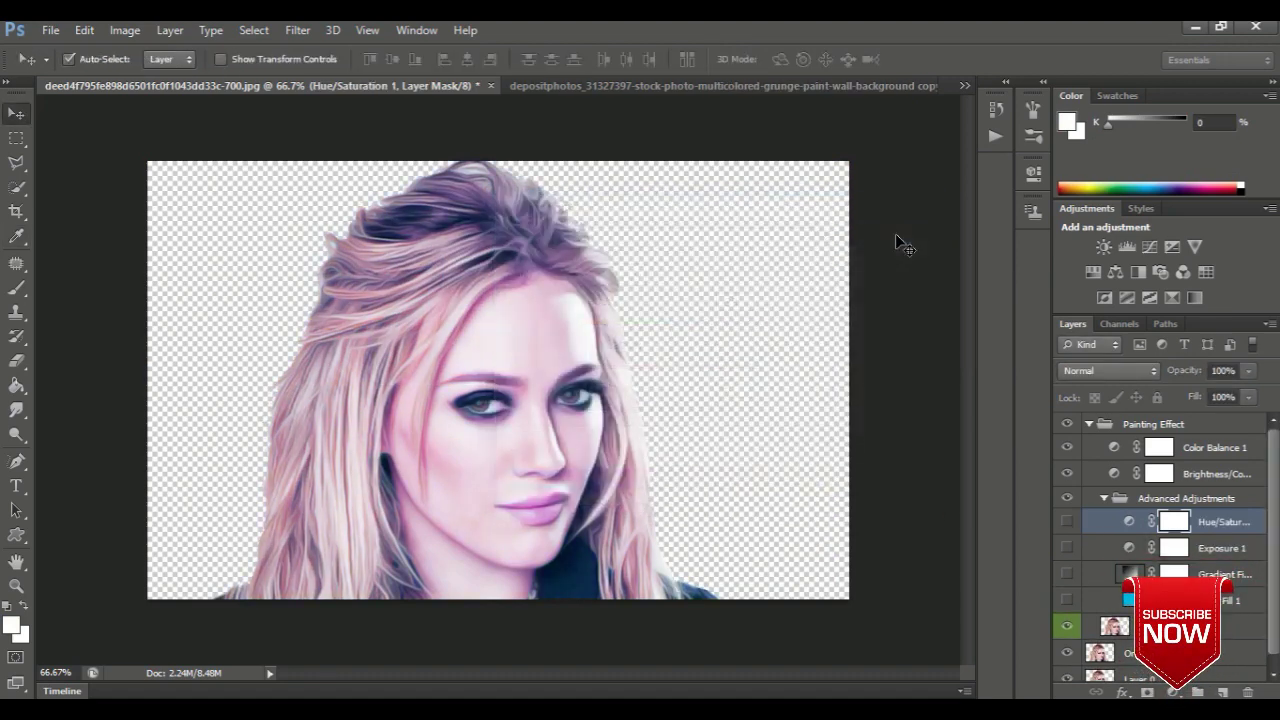
left_click(800, 240)
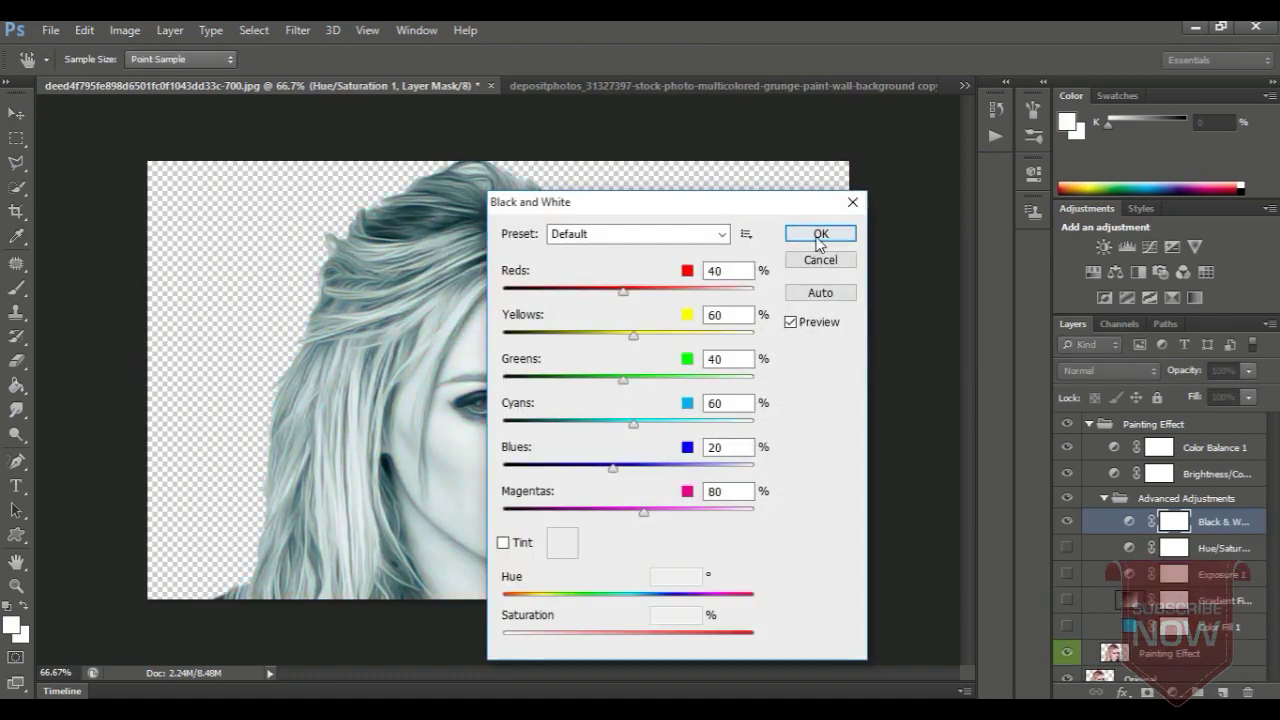
left_click(818, 236)
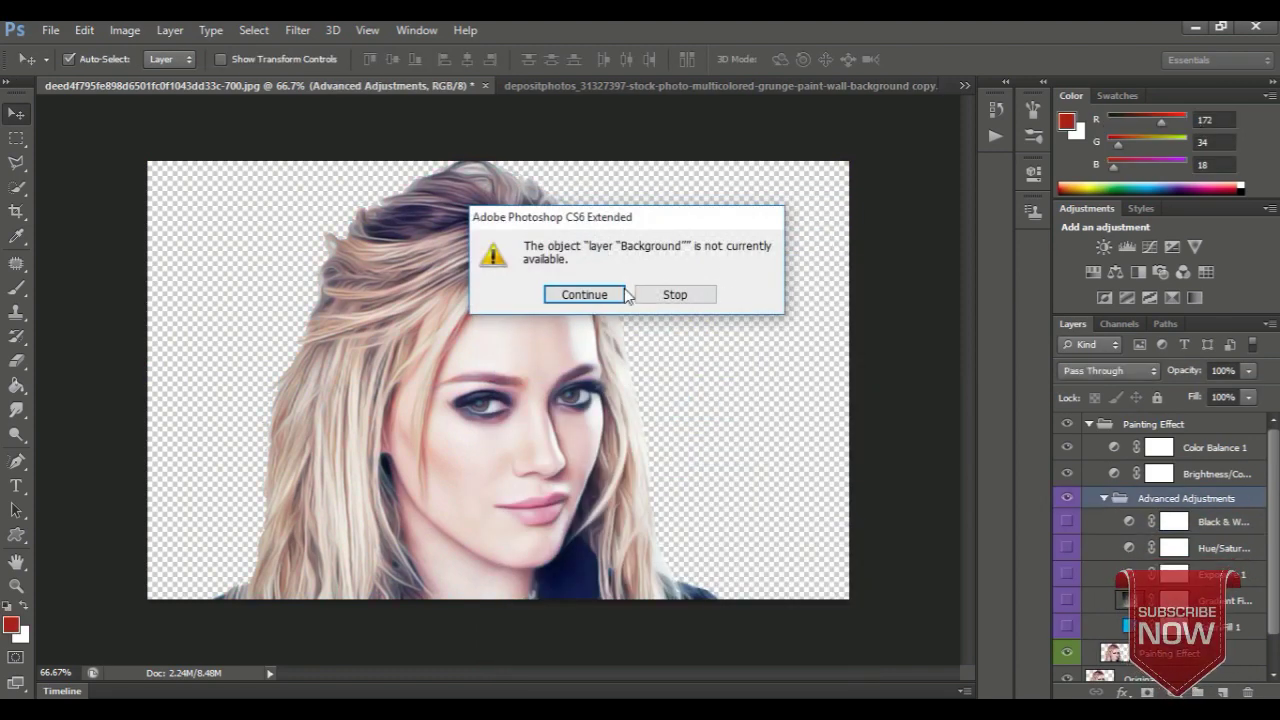
left_click(622, 292)
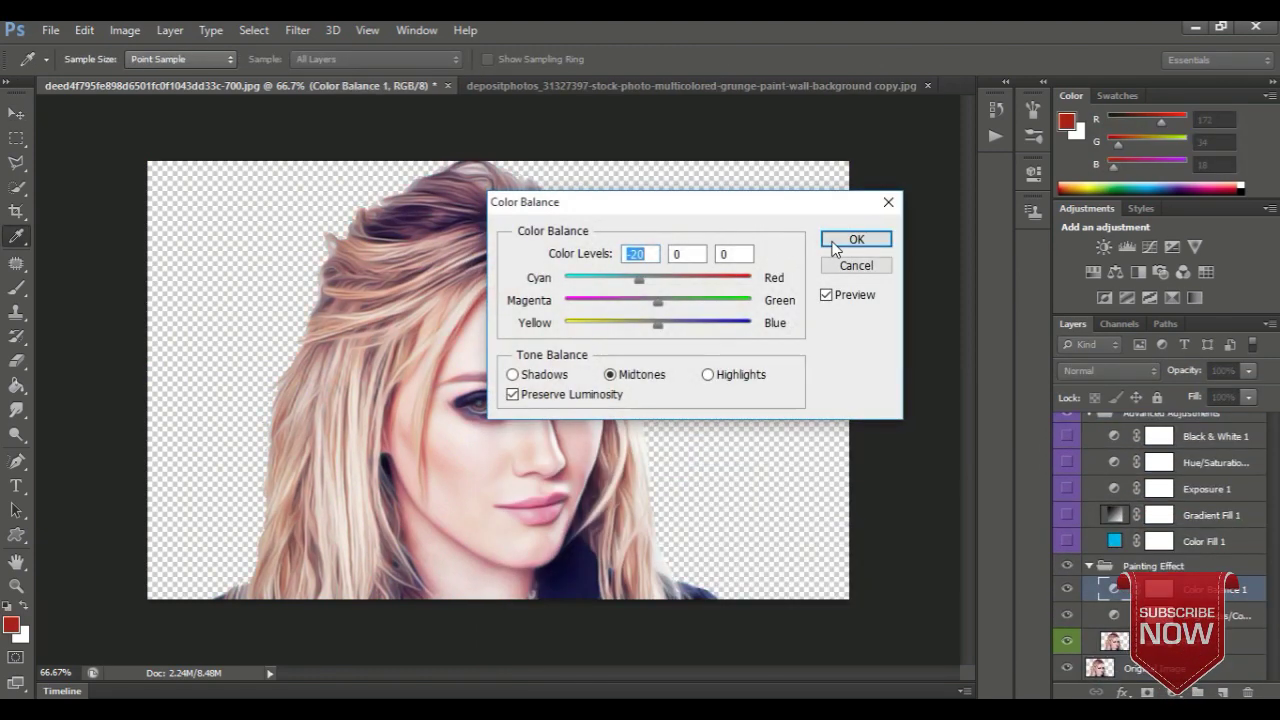
left_click(846, 244)
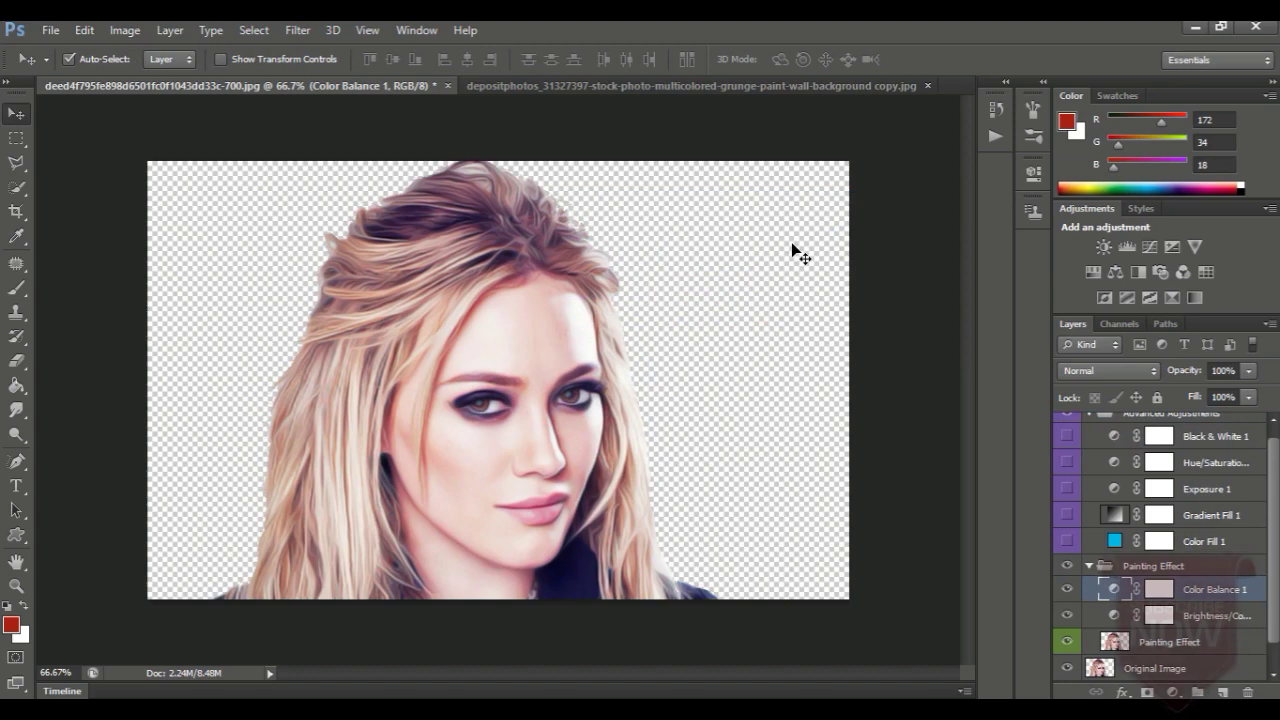
Step: Collapse the groups and merge Advanced Adjustments with Original Image into one layer
left_click(1091, 566)
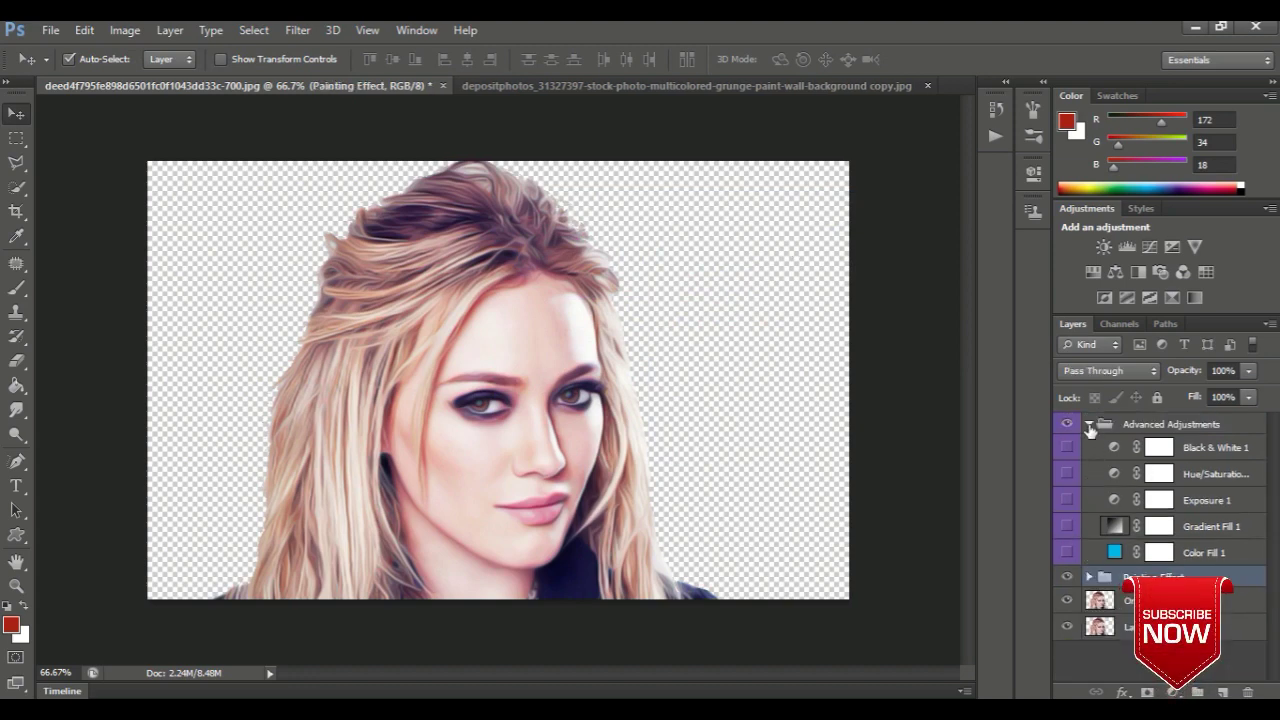
left_click(1090, 424)
left_click(1121, 424, "shift")
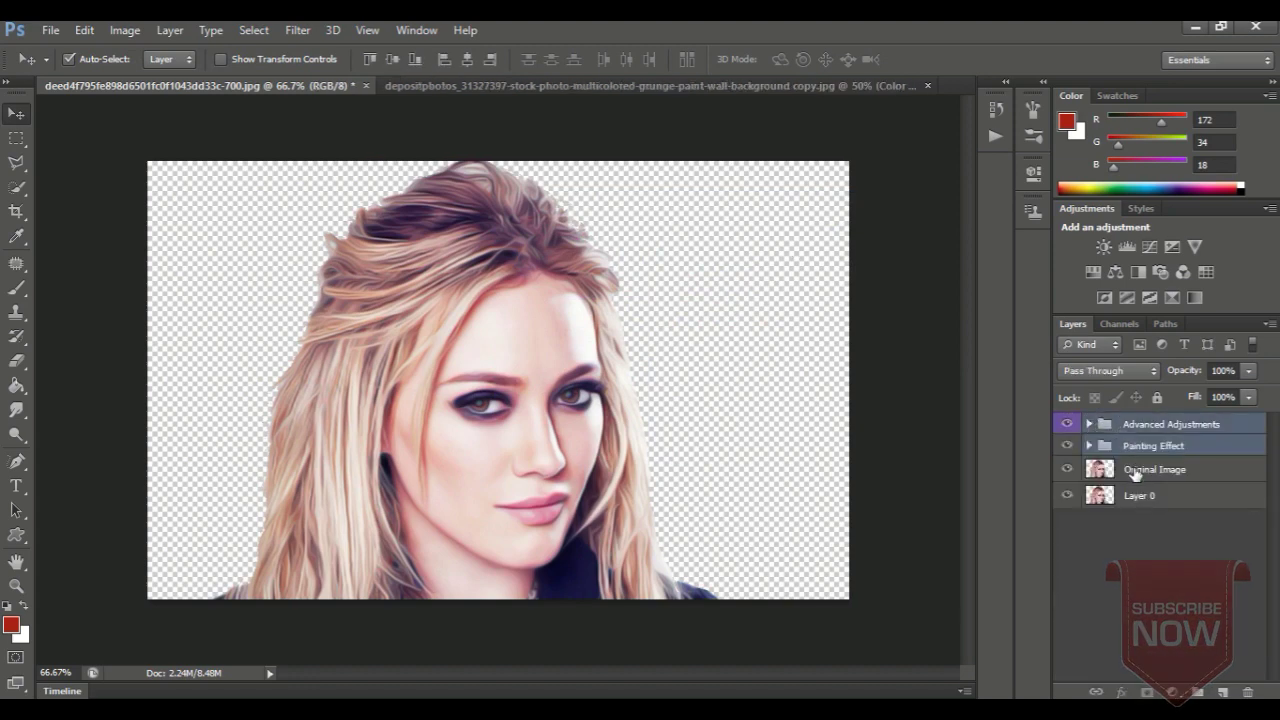
left_click(1128, 469, "shift")
right_click(1128, 469)
left_click(827, 496)
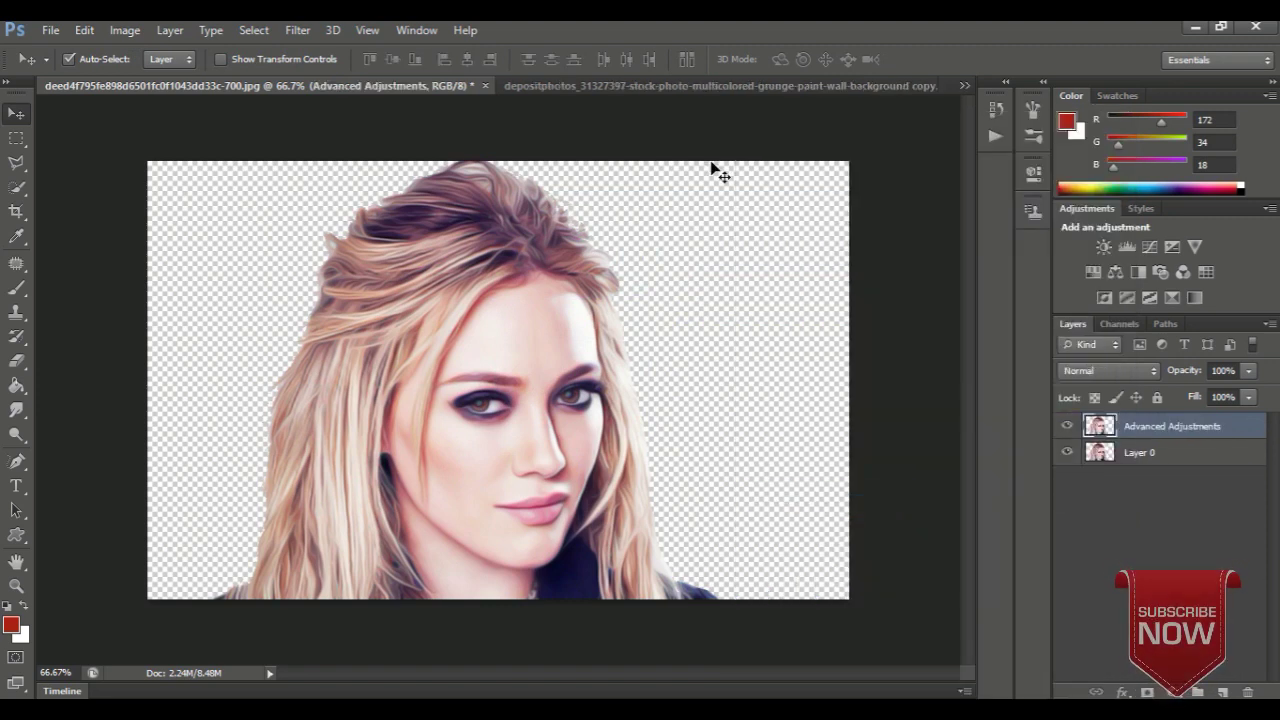
Step: Bring the grunge texture into the portrait and scale it over the canvas's right side, top to bottom
left_click(603, 86)
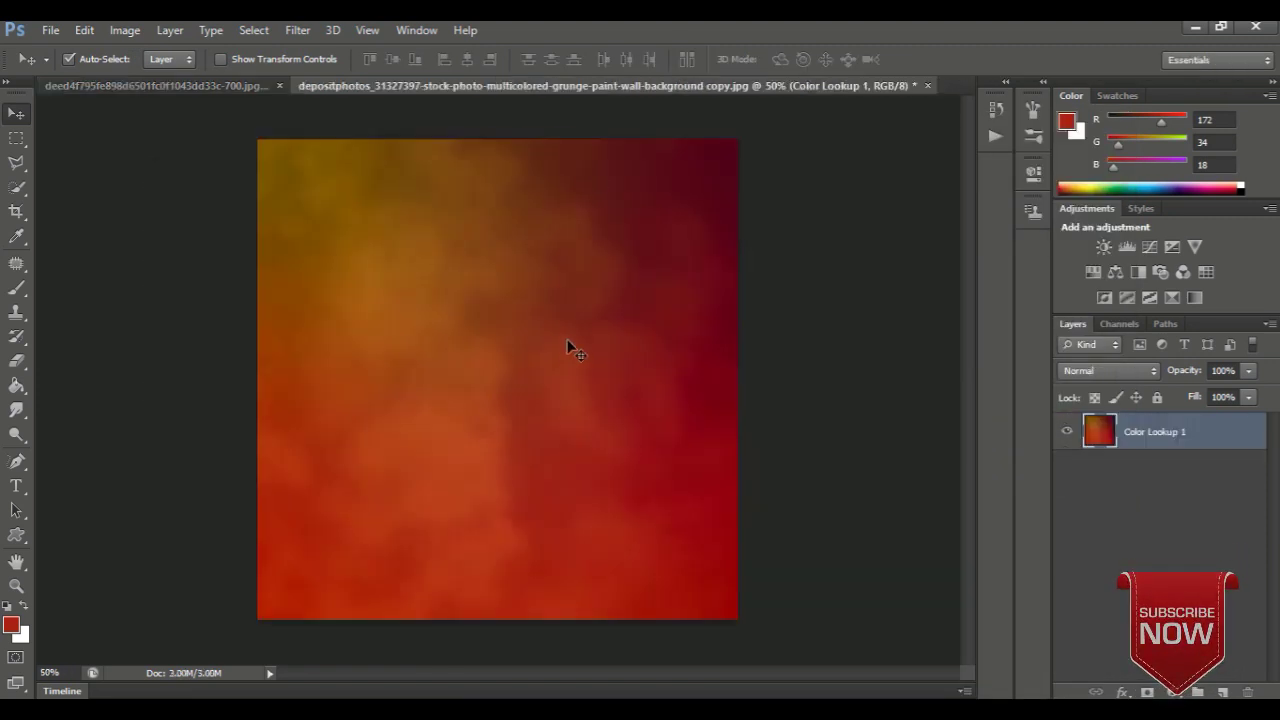
mouse_move(558, 360)
left_mouse_down()
mouse_move(363, 320)
mouse_move(492, 393)
left_mouse_up()
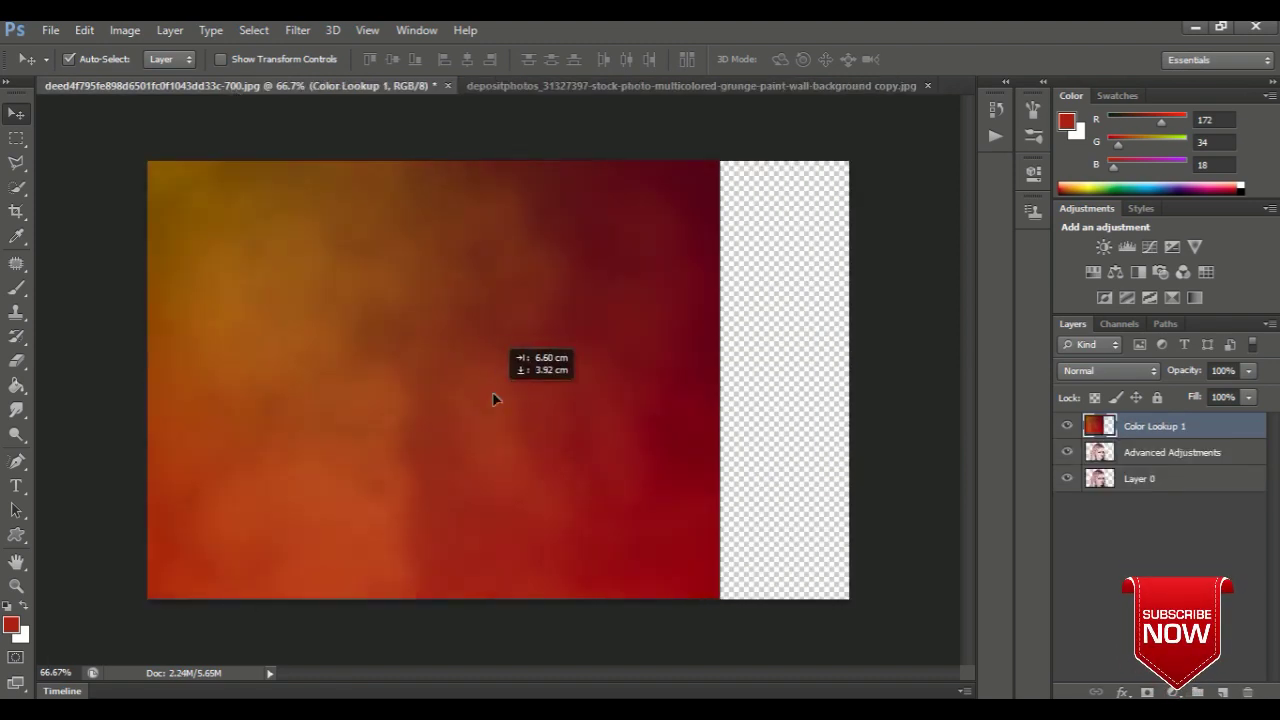
key("ctrl+t")
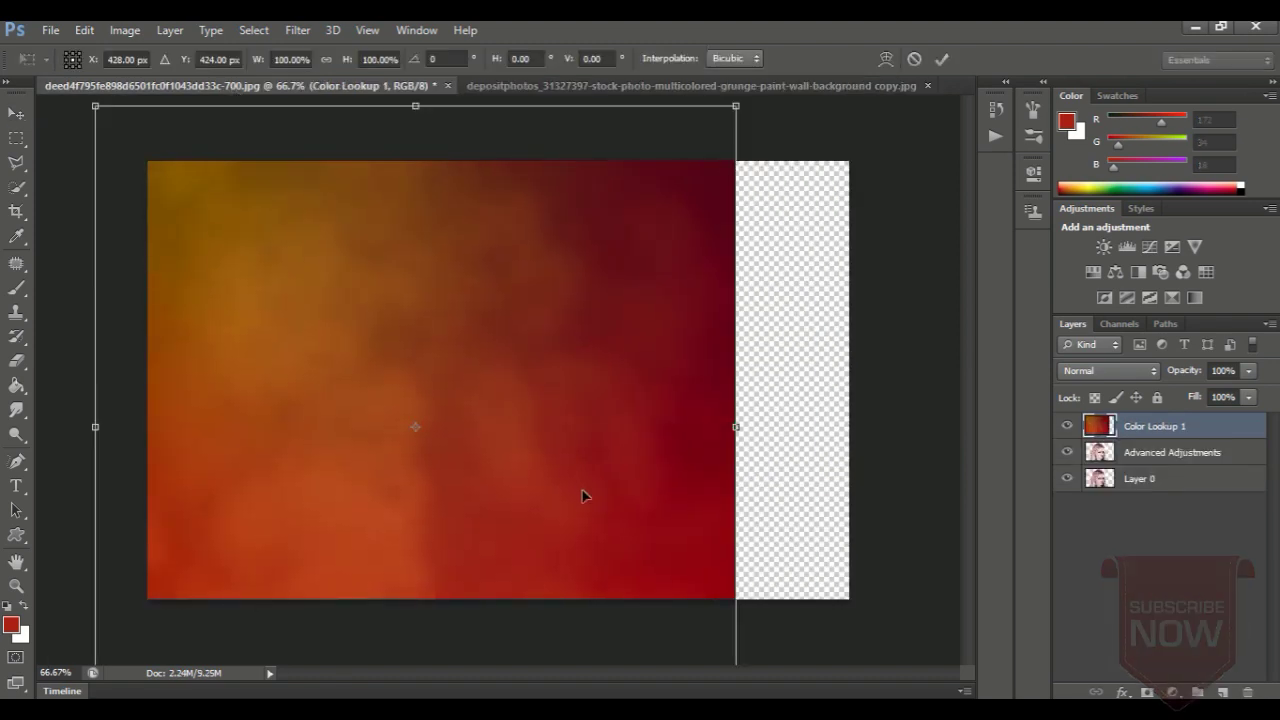
left_click_drag(550, 446, 501, 473)
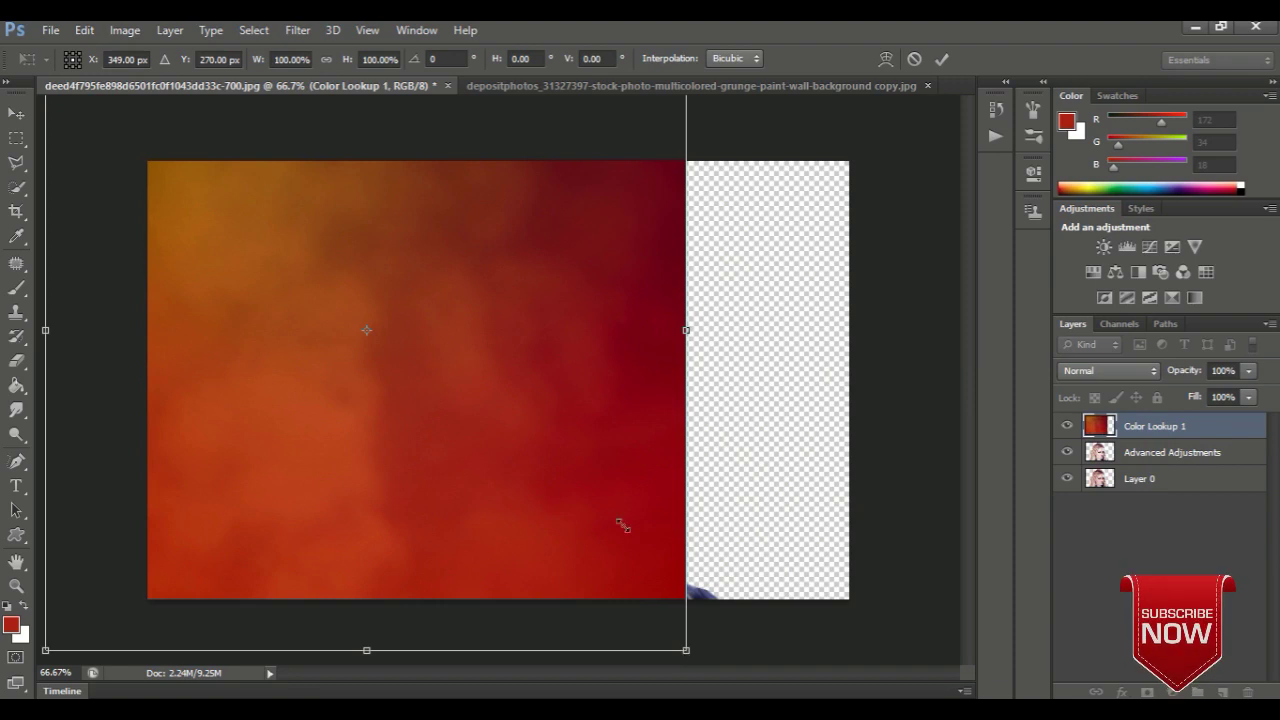
left_click_drag(622, 526, 451, 323)
mouse_move(354, 240)
left_mouse_down()
mouse_move(502, 404)
mouse_move(806, 377)
left_mouse_up()
left_click_drag(906, 465, 910, 630)
left_click_drag(497, 392, 403, 390)
left_click_drag(580, 427, 597, 413)
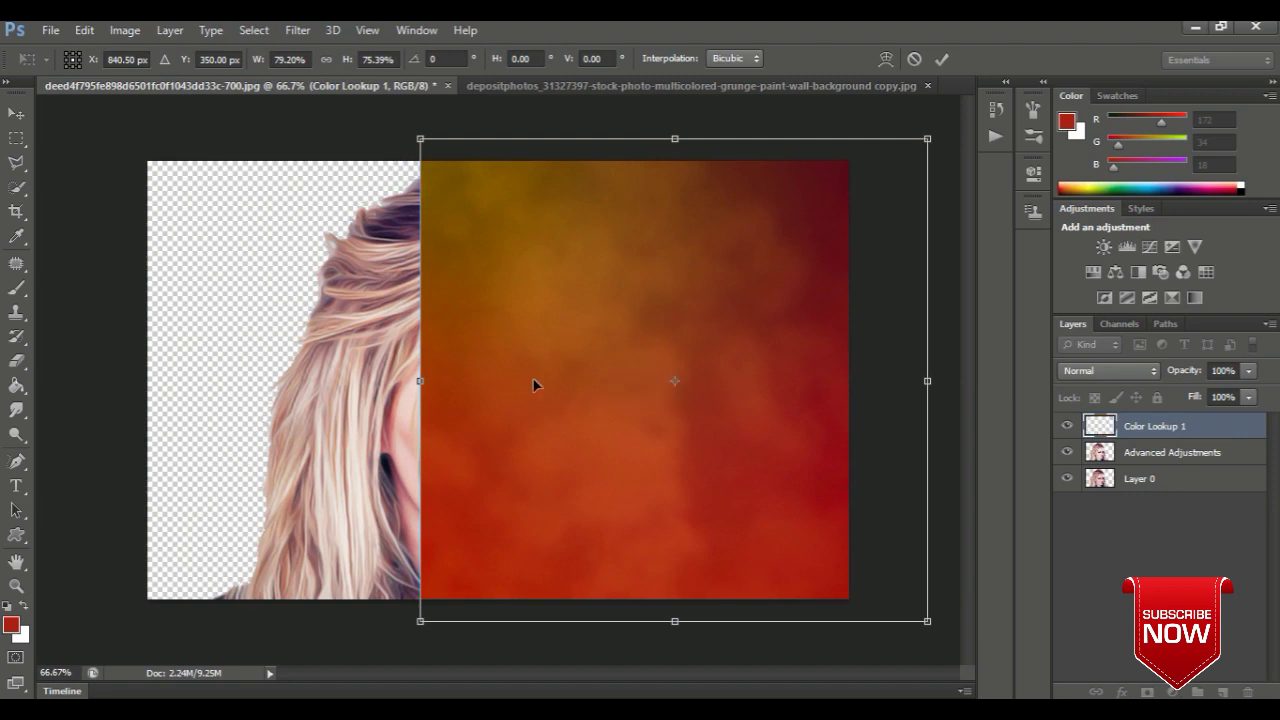
left_click(22, 117)
Step: Duplicate the grunge layer, flip it horizontally, move it left, and select both grunge layers
key("Return")
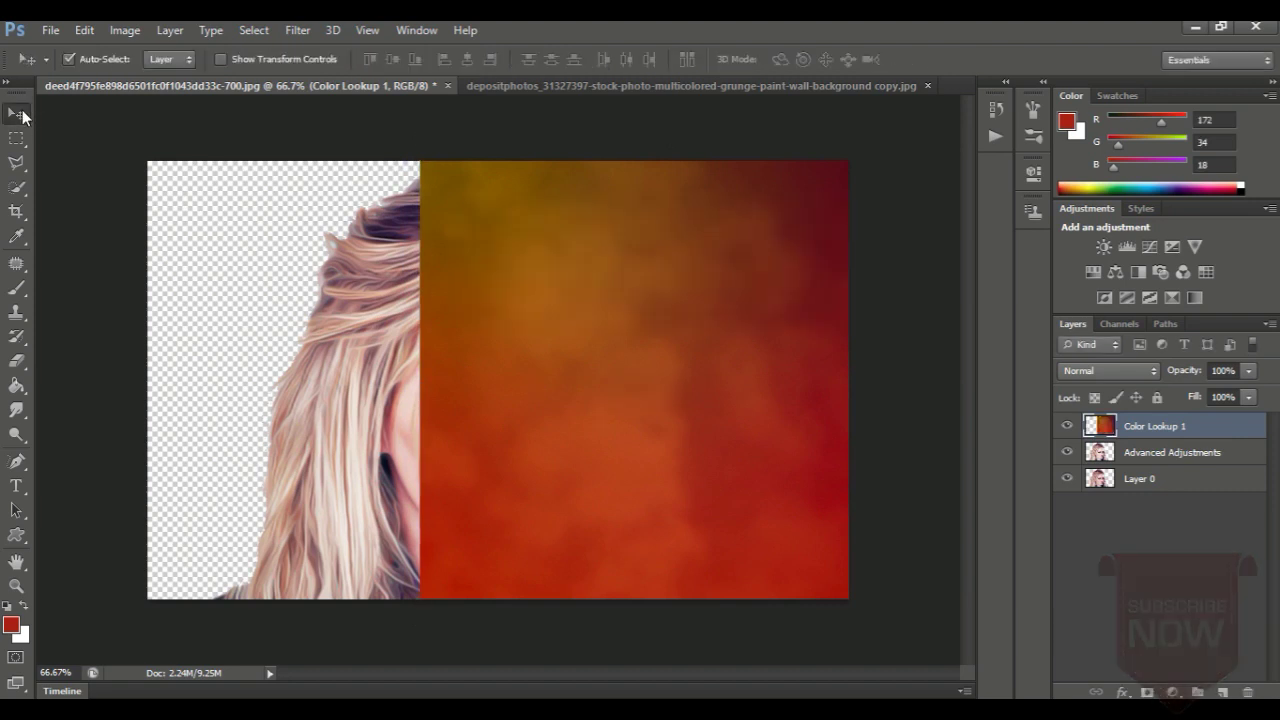
key("ctrl+j")
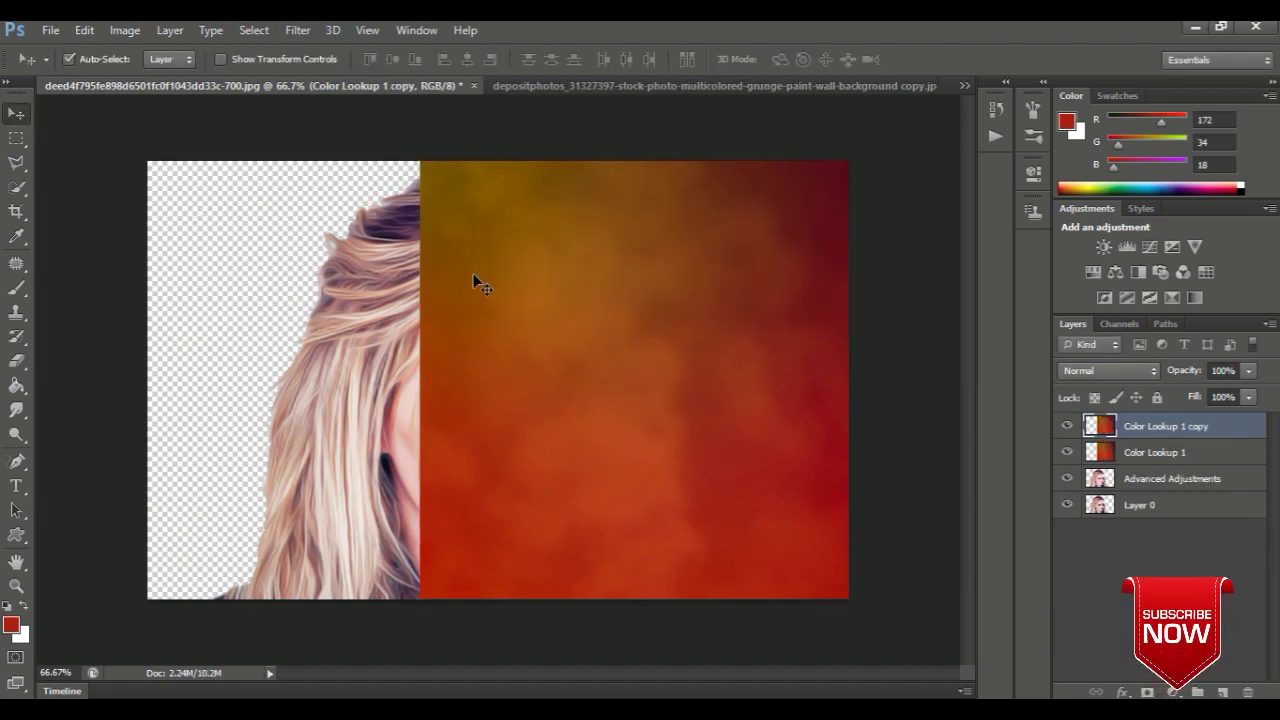
left_click(86, 31)
mouse_move(147, 380)
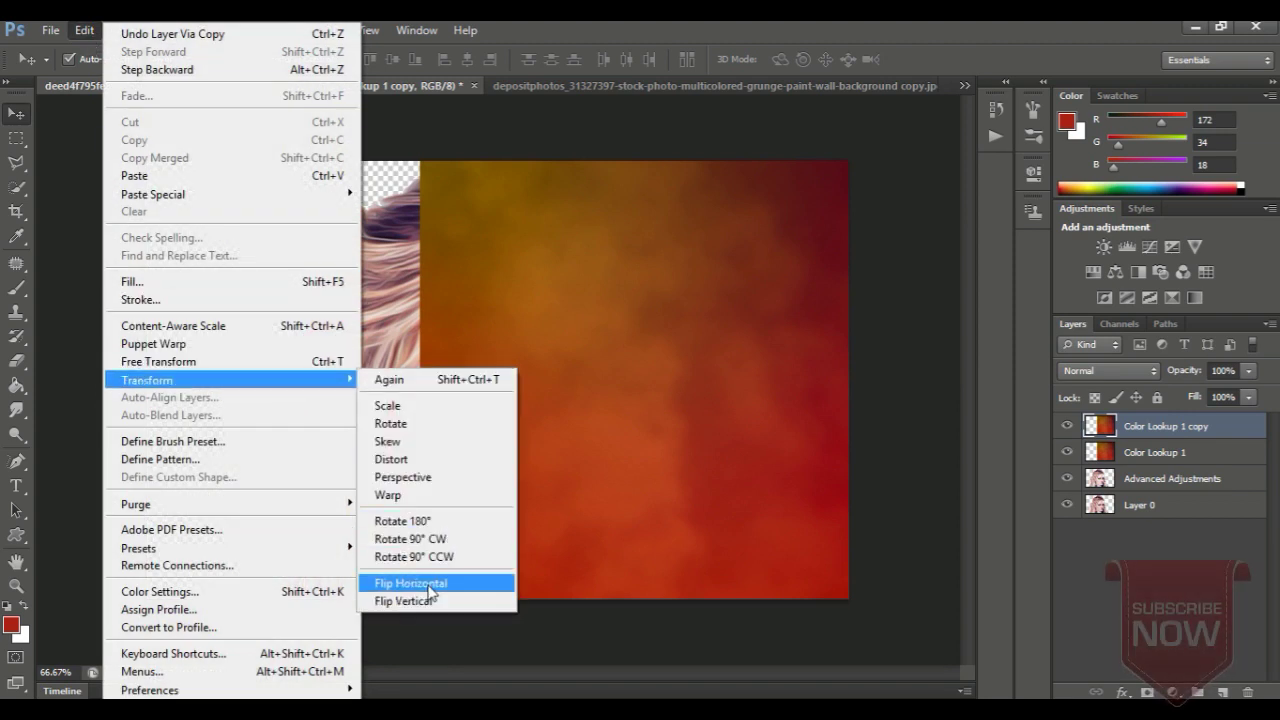
left_click(410, 583)
left_click_drag(643, 471, 144, 475)
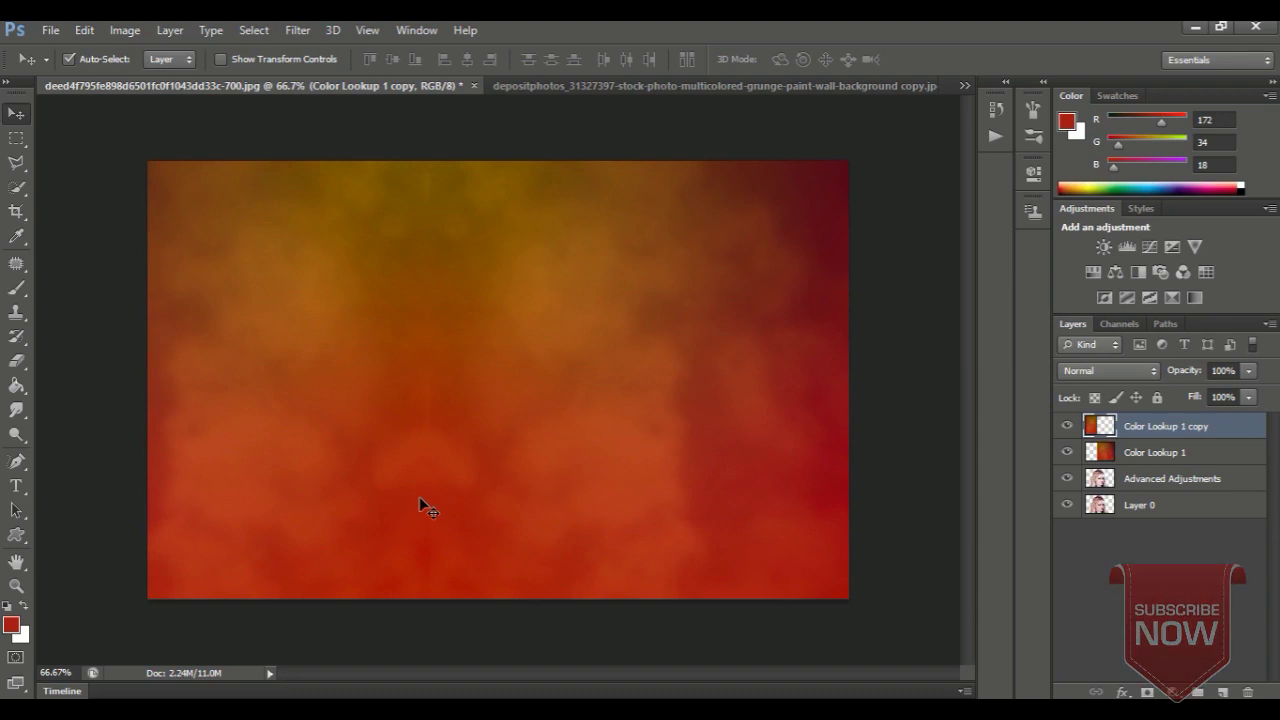
key("i")
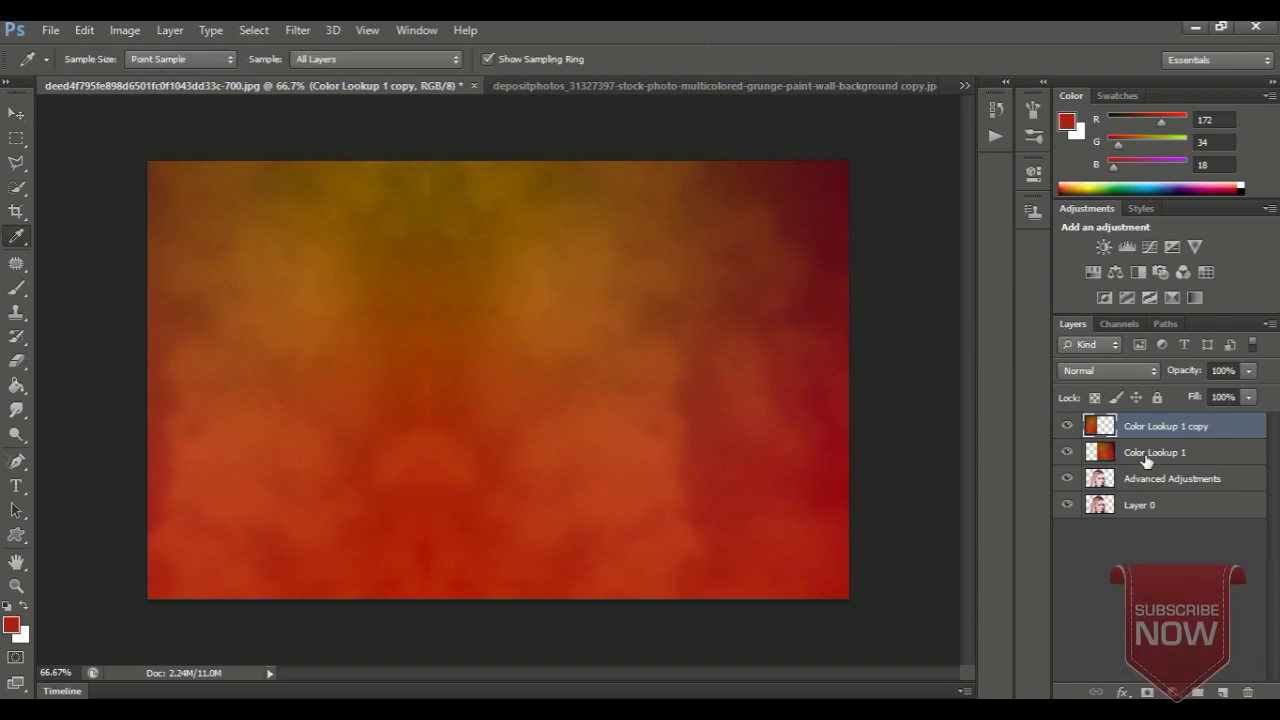
left_click(1147, 459, "ctrl")
right_click(1147, 459)
Step: Merge the grunge layers, brush a reddish stroke, sample a brown, and place it beneath the portrait
left_click(838, 488)
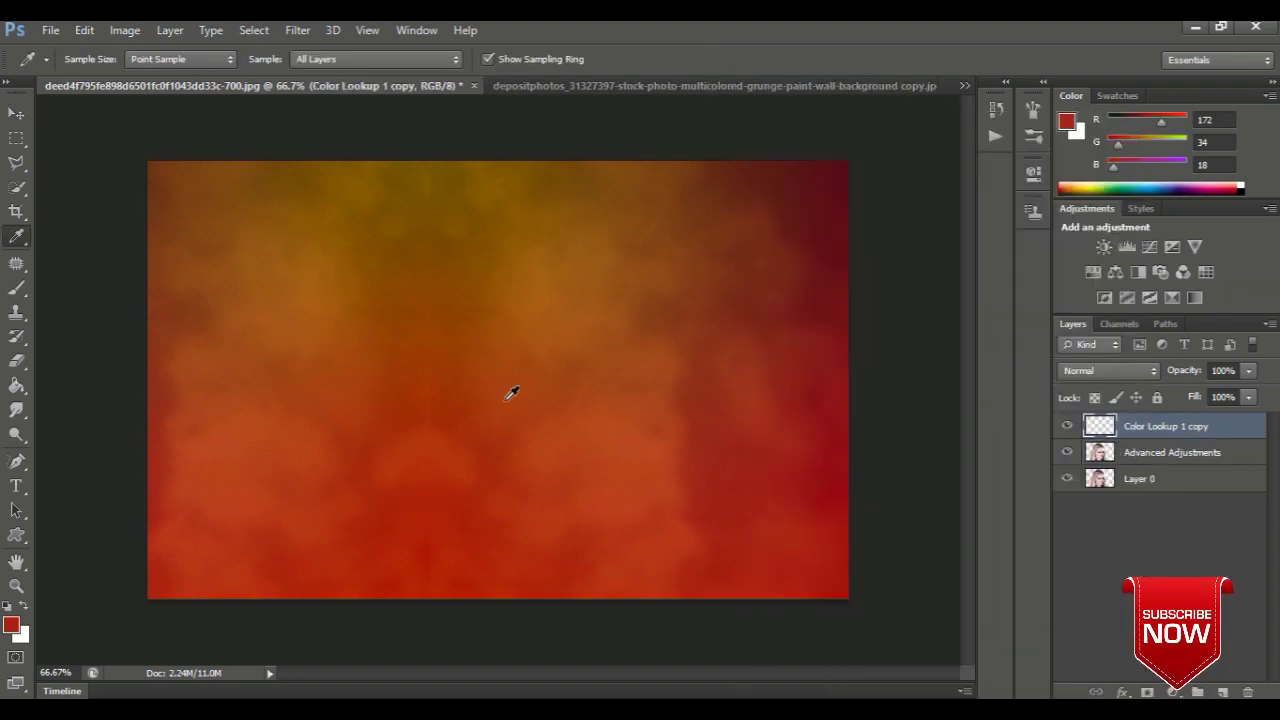
key("b")
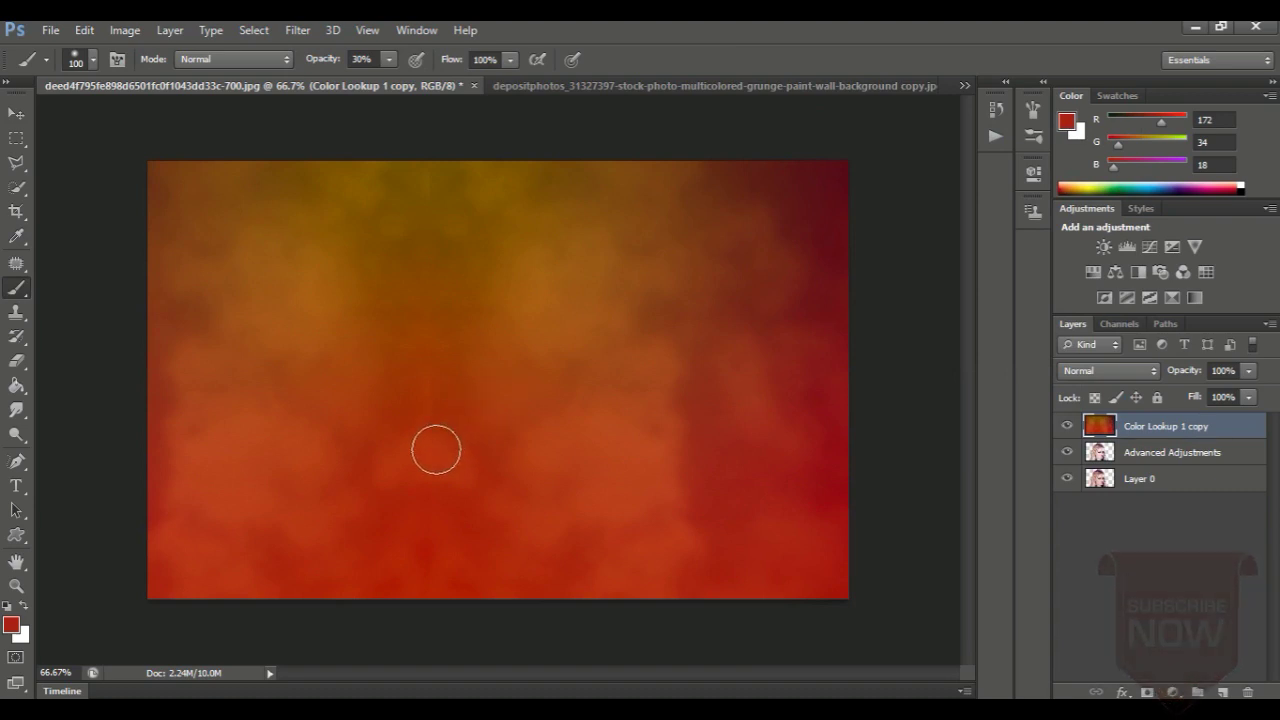
mouse_move(434, 460)
left_mouse_down()
mouse_move(429, 451)
mouse_move(423, 554)
mouse_move(424, 290)
left_mouse_up()
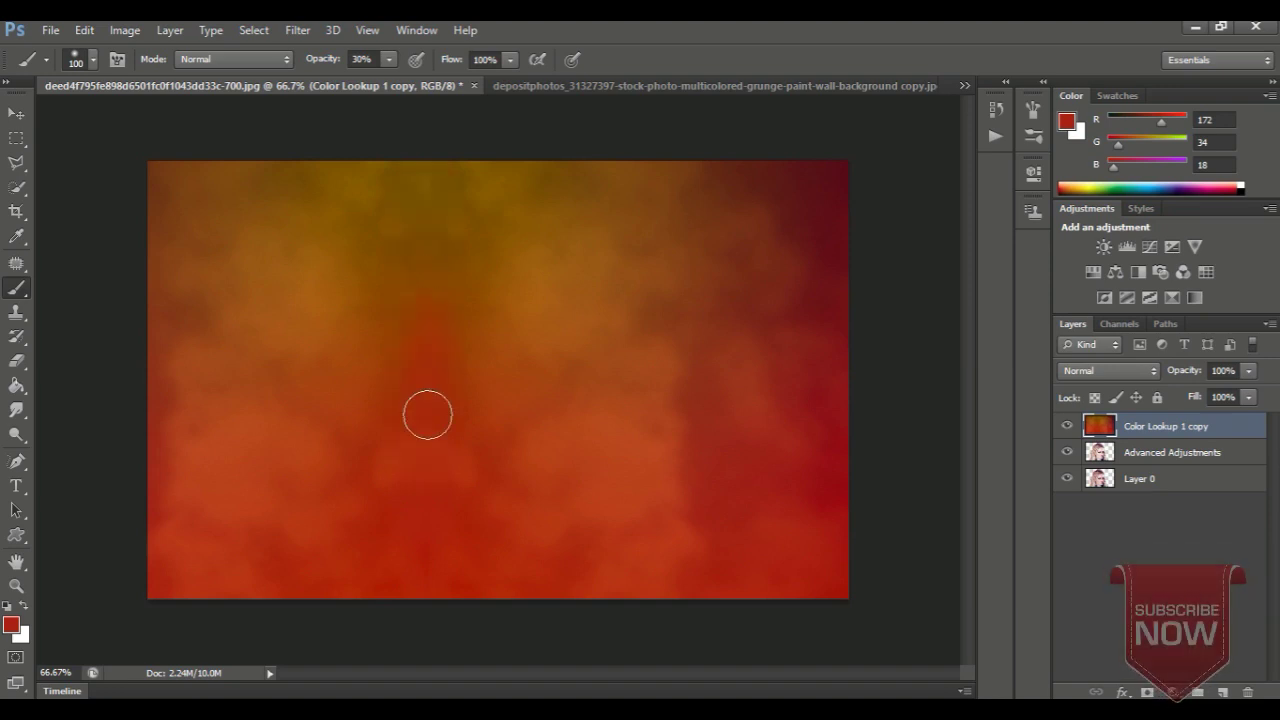
key("i")
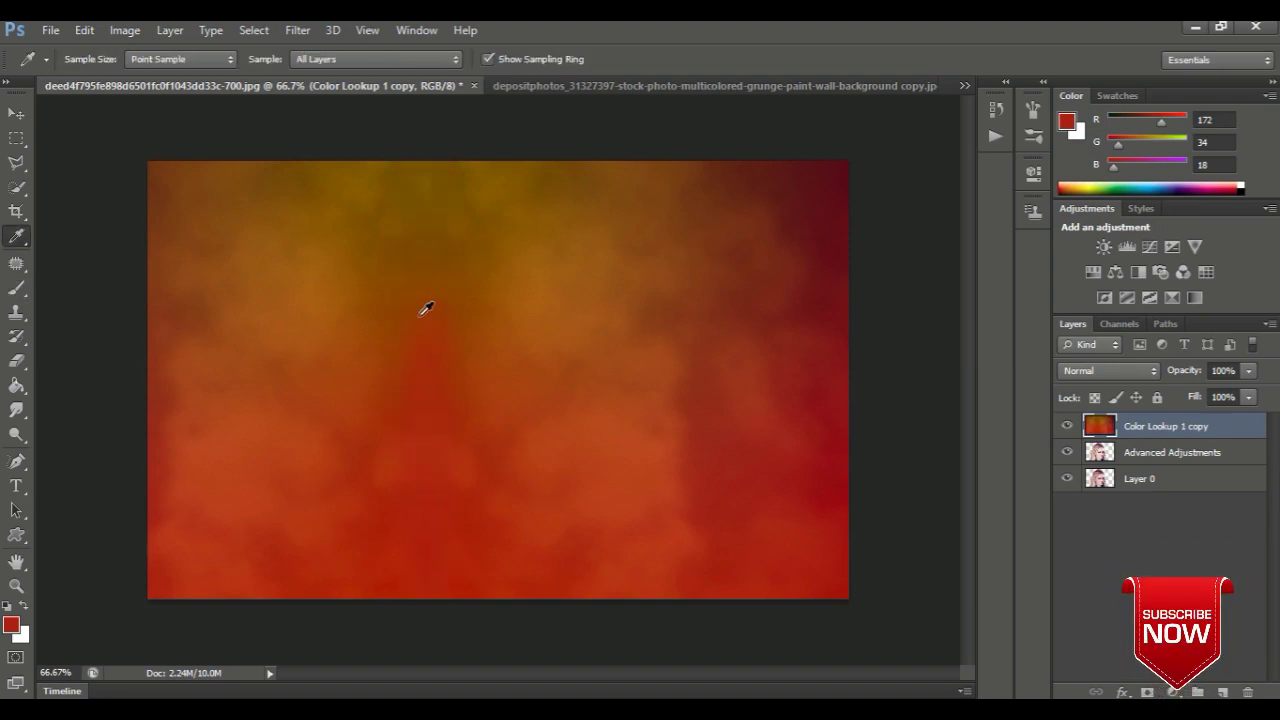
left_click(415, 186)
key("b")
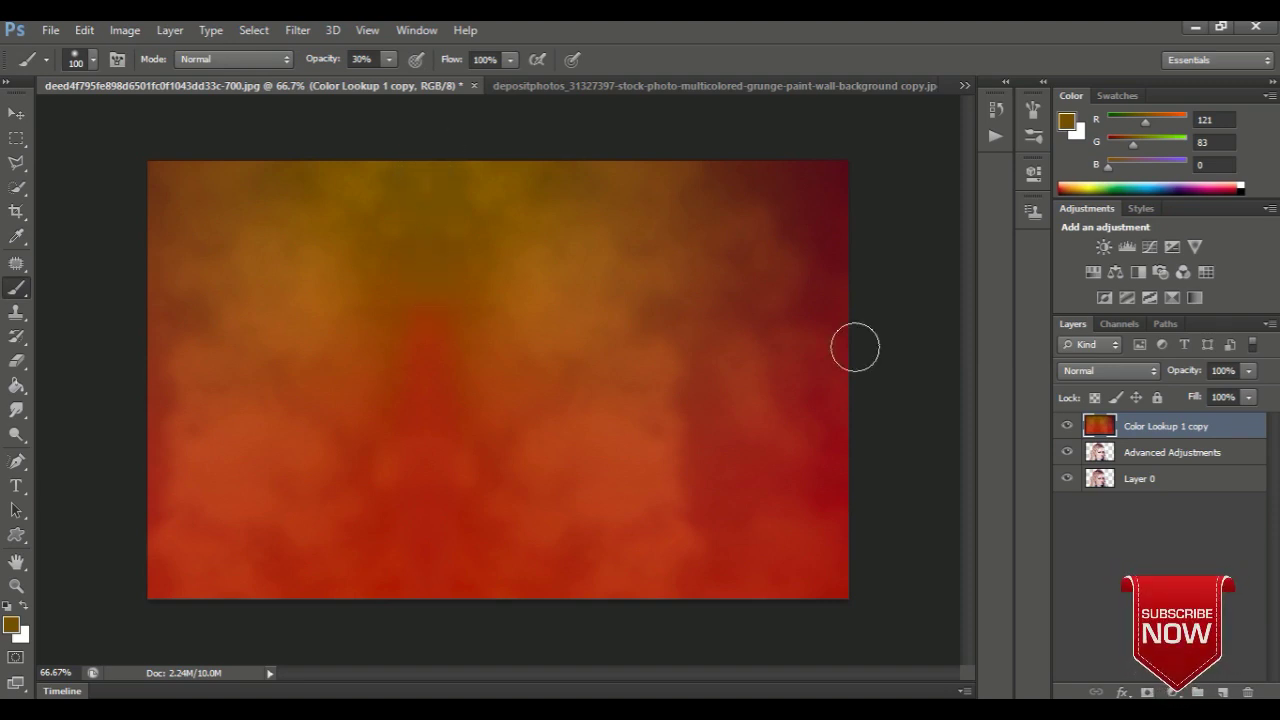
left_click_drag(1099, 425, 1102, 497)
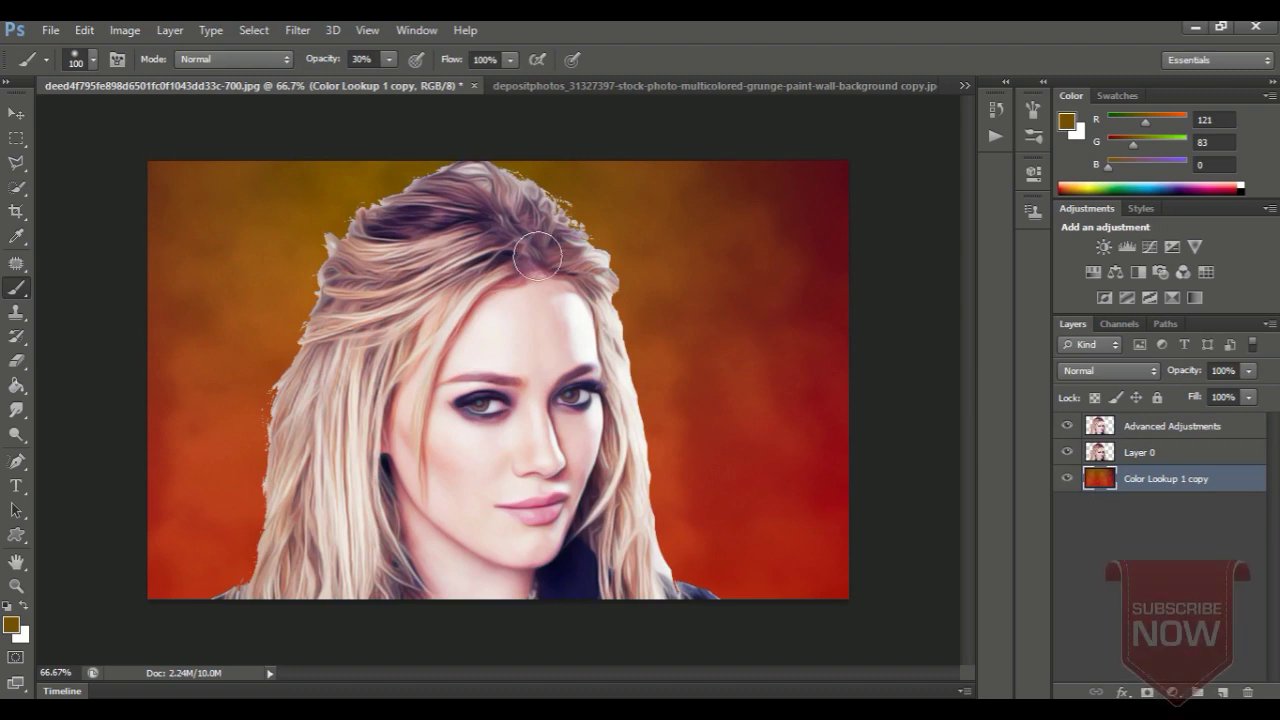
Step: Set the Eraser on the Advanced Adjustments layer to a 30 px brush at 50% opacity
key("e")
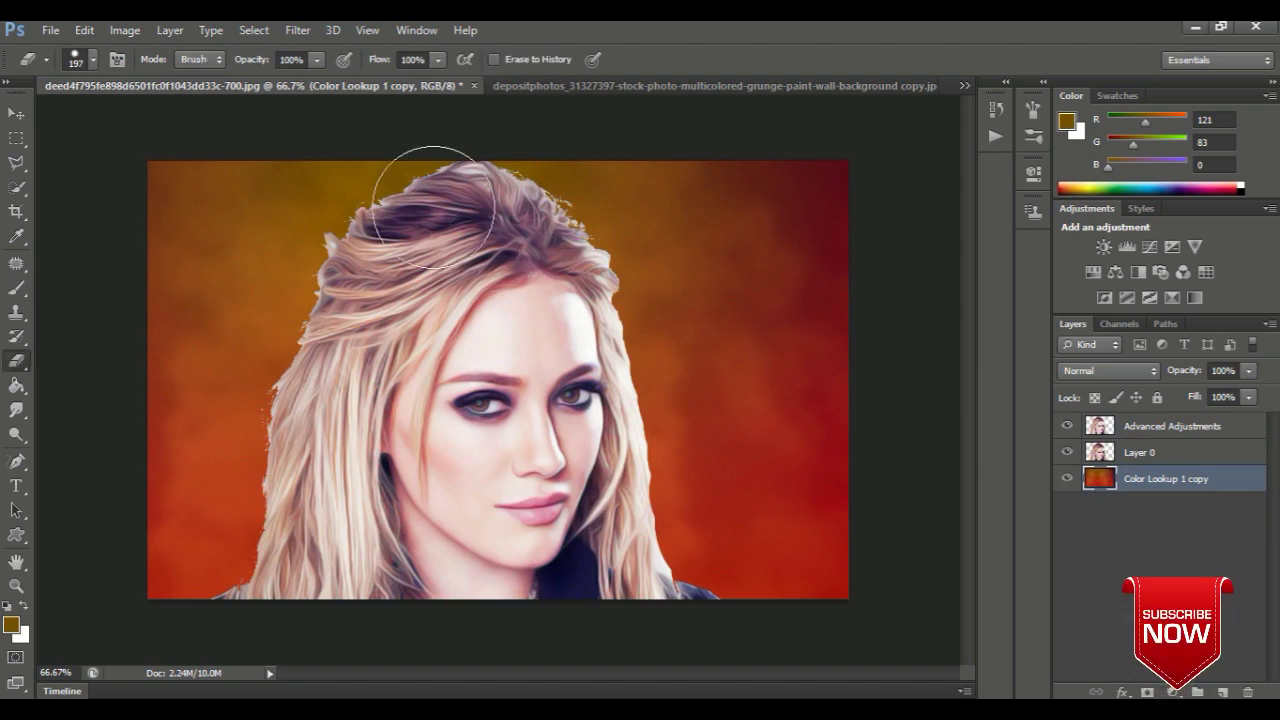
left_click(1105, 432)
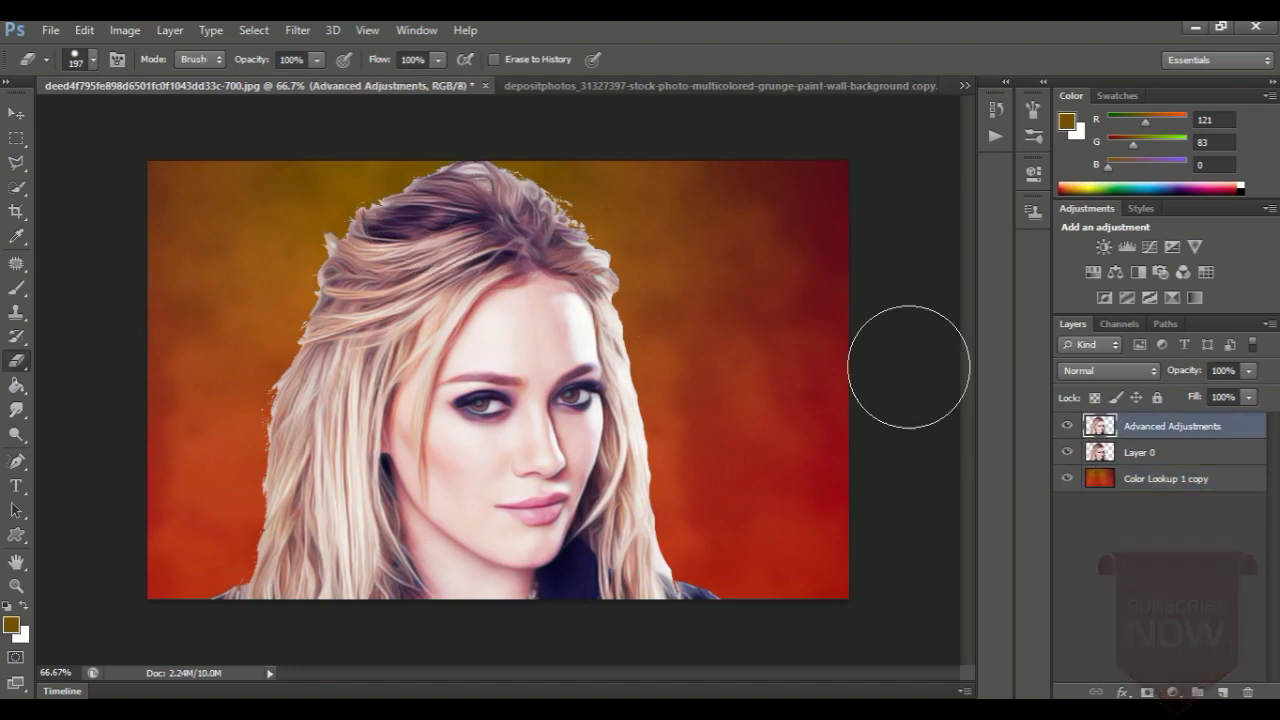
left_click(89, 54)
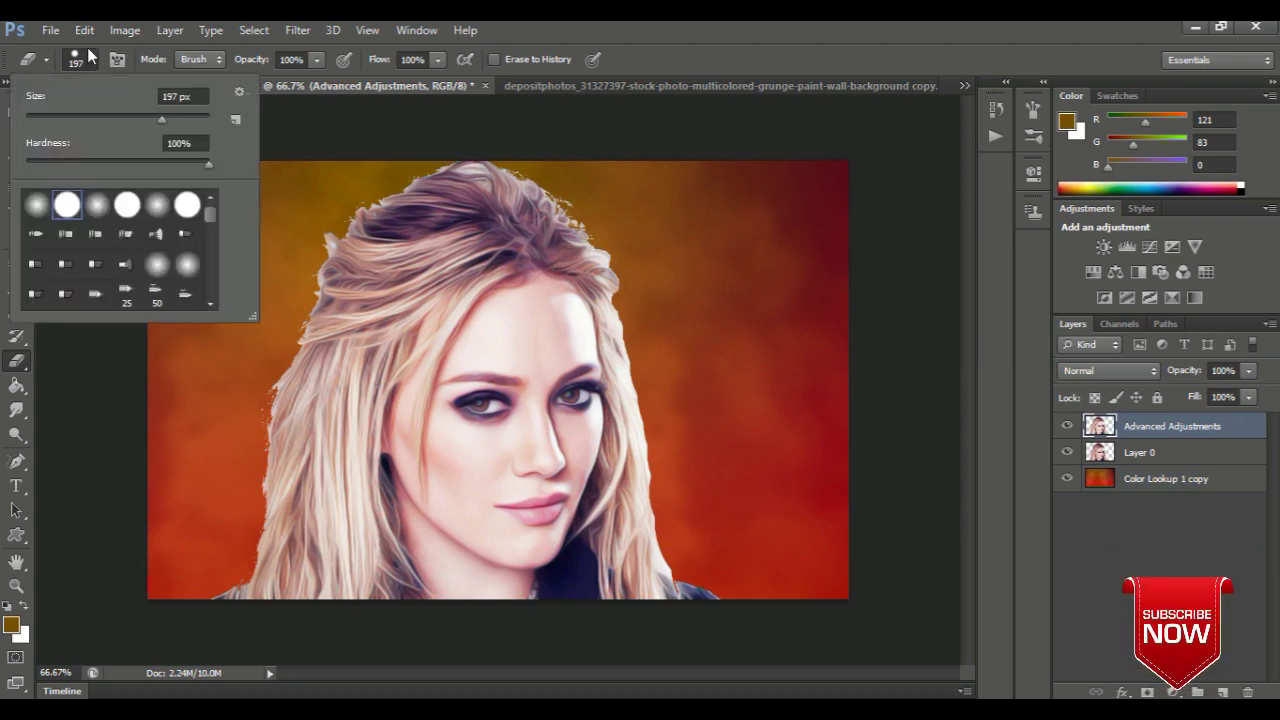
double_click(178, 96)
type("5")
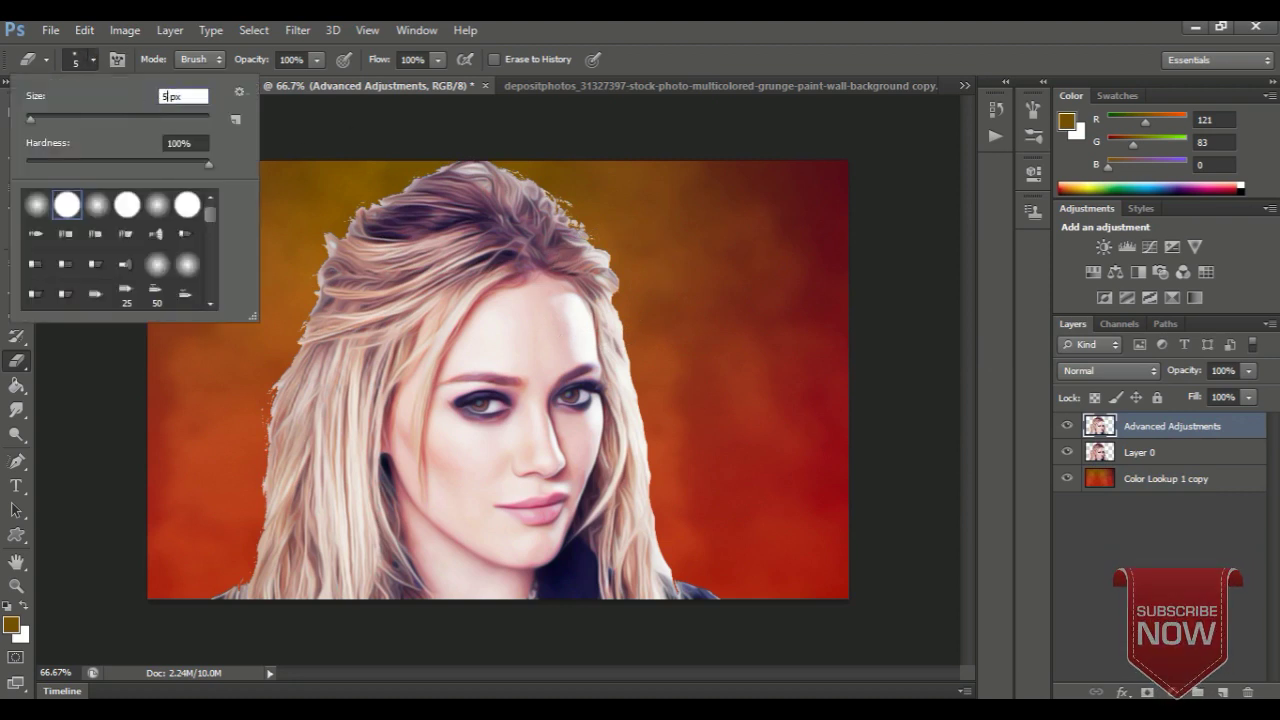
type("0")
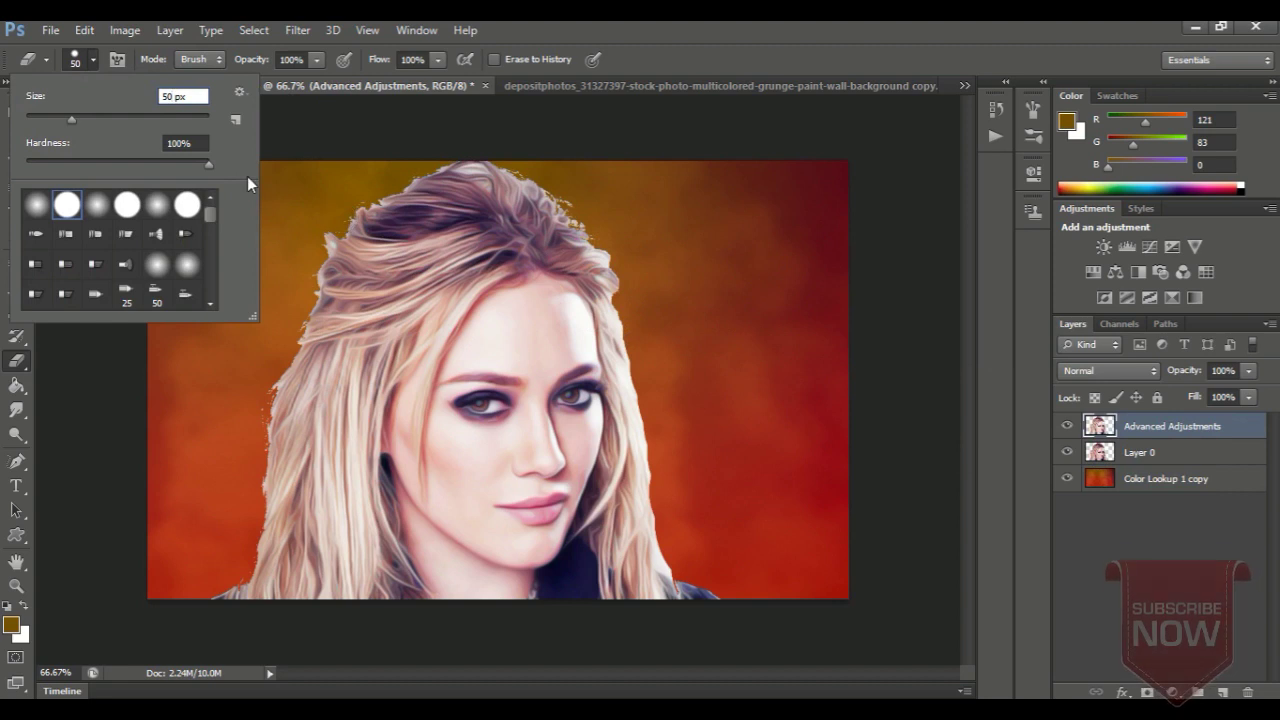
type("10")
key("Return")
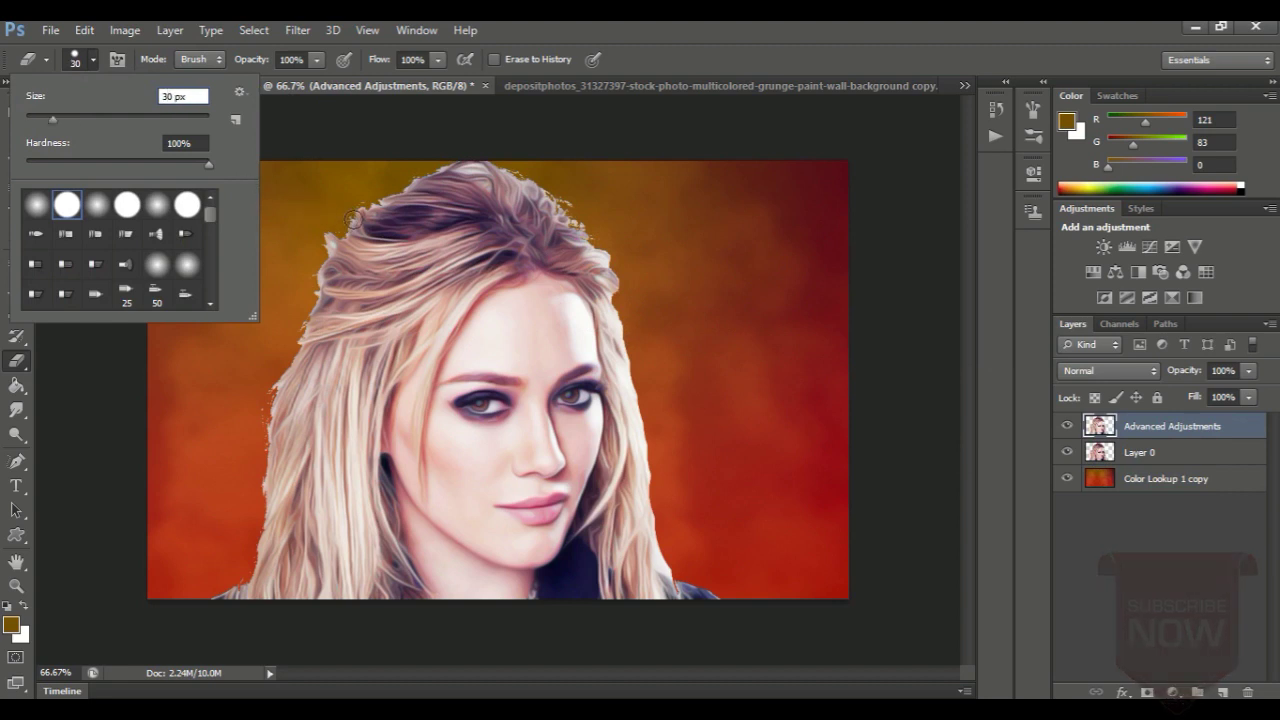
key("Return")
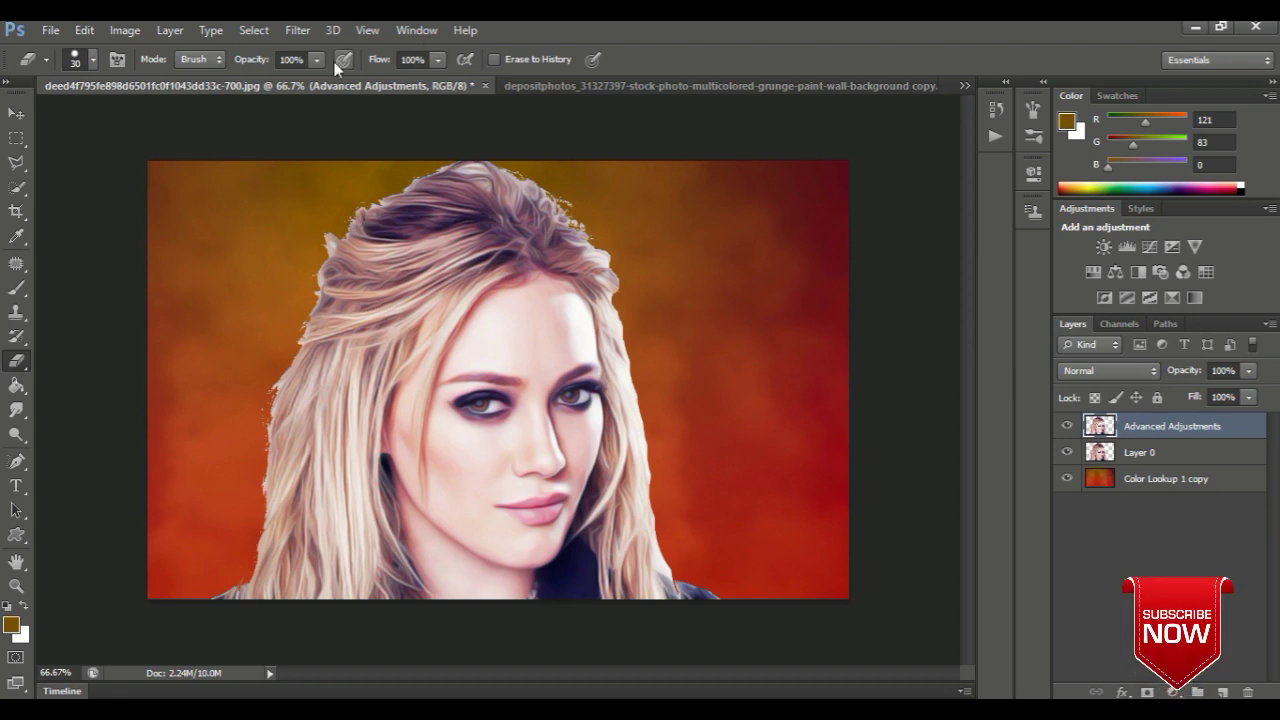
key("BackSpace")
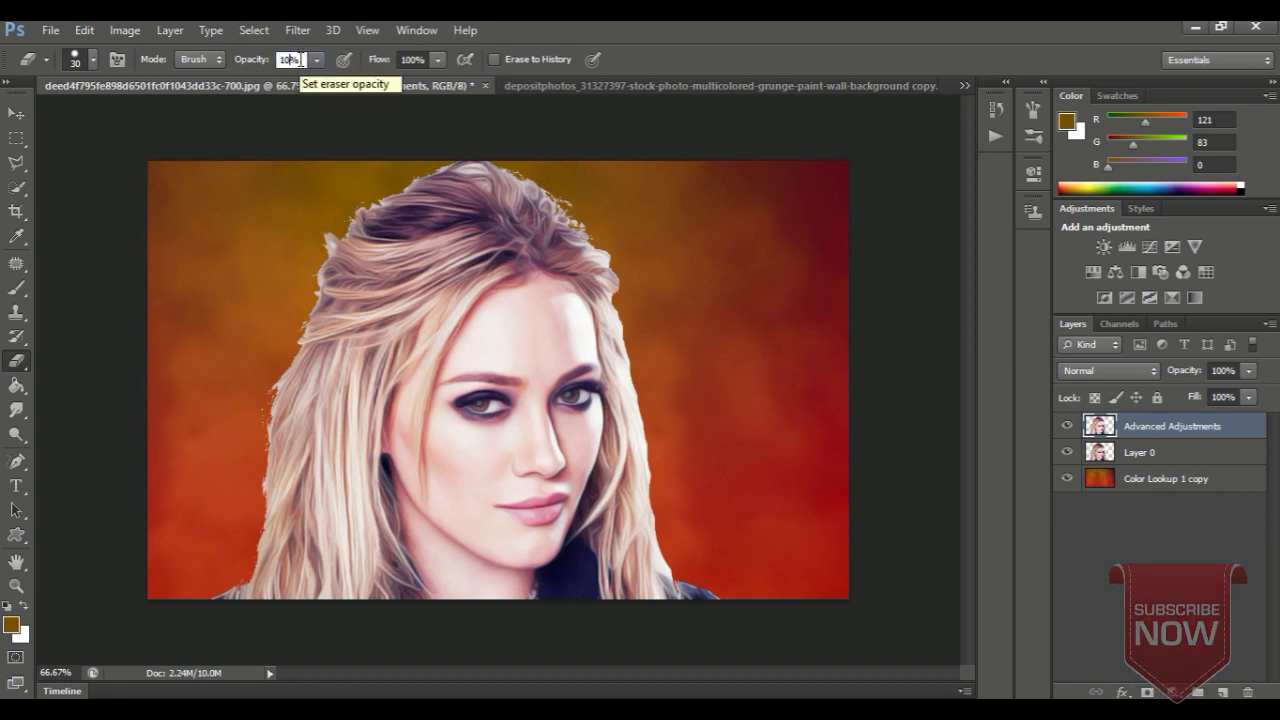
type("50")
key("Return")
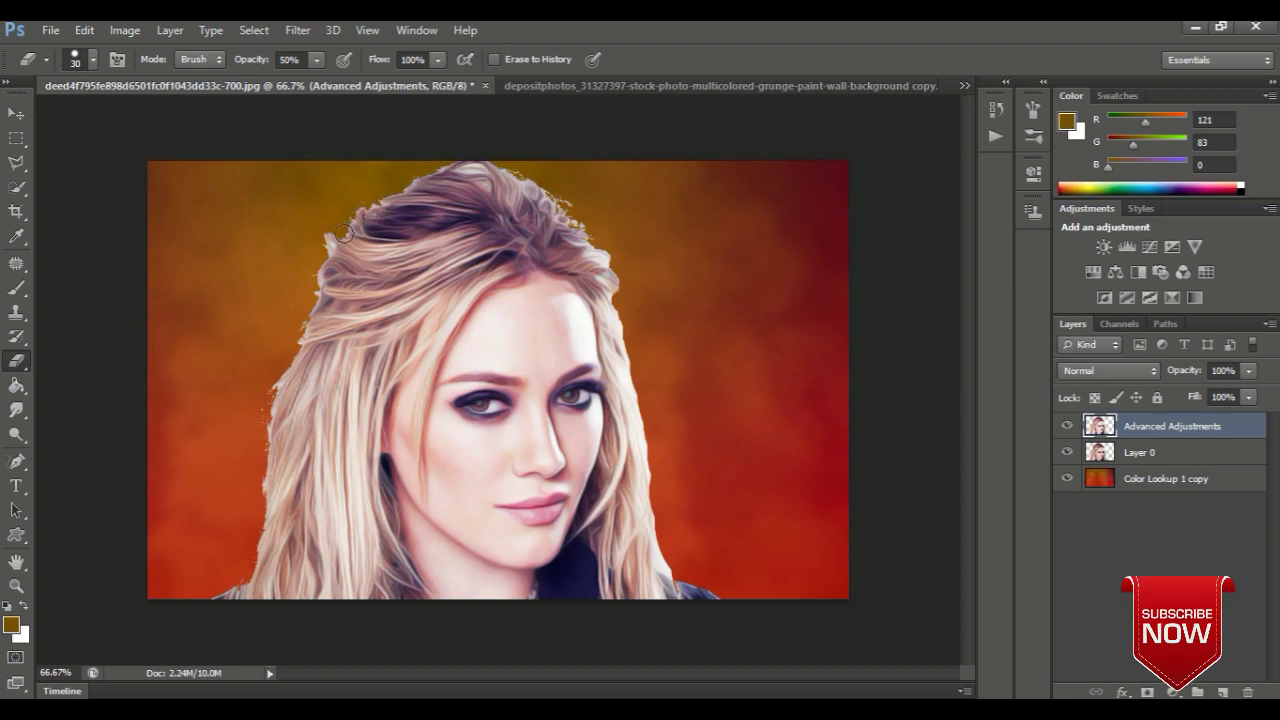
Step: Hide Layer 0 and softly erase the hair along the top and top-left of the head
left_click(1067, 452)
mouse_move(330, 255)
left_mouse_down()
mouse_move(390, 205)
mouse_move(465, 207)
left_mouse_up()
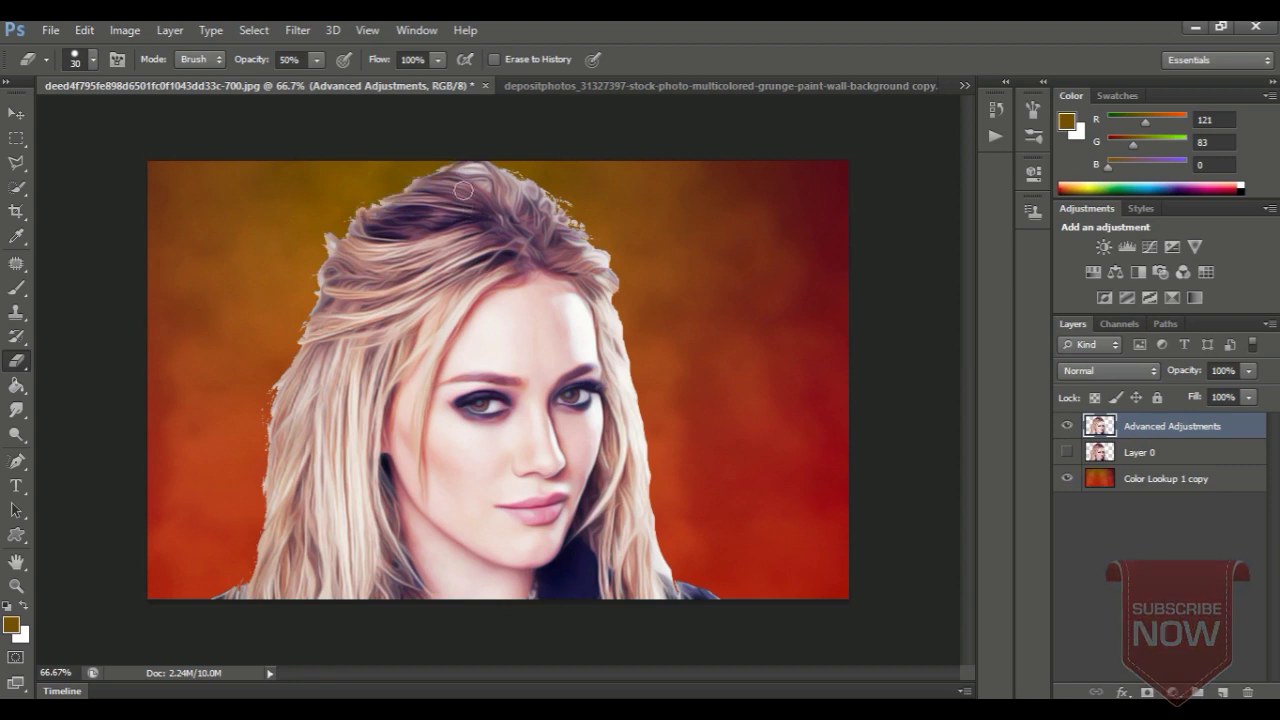
mouse_move(417, 175)
left_mouse_down()
mouse_move(320, 266)
mouse_move(273, 384)
mouse_move(248, 577)
left_mouse_up()
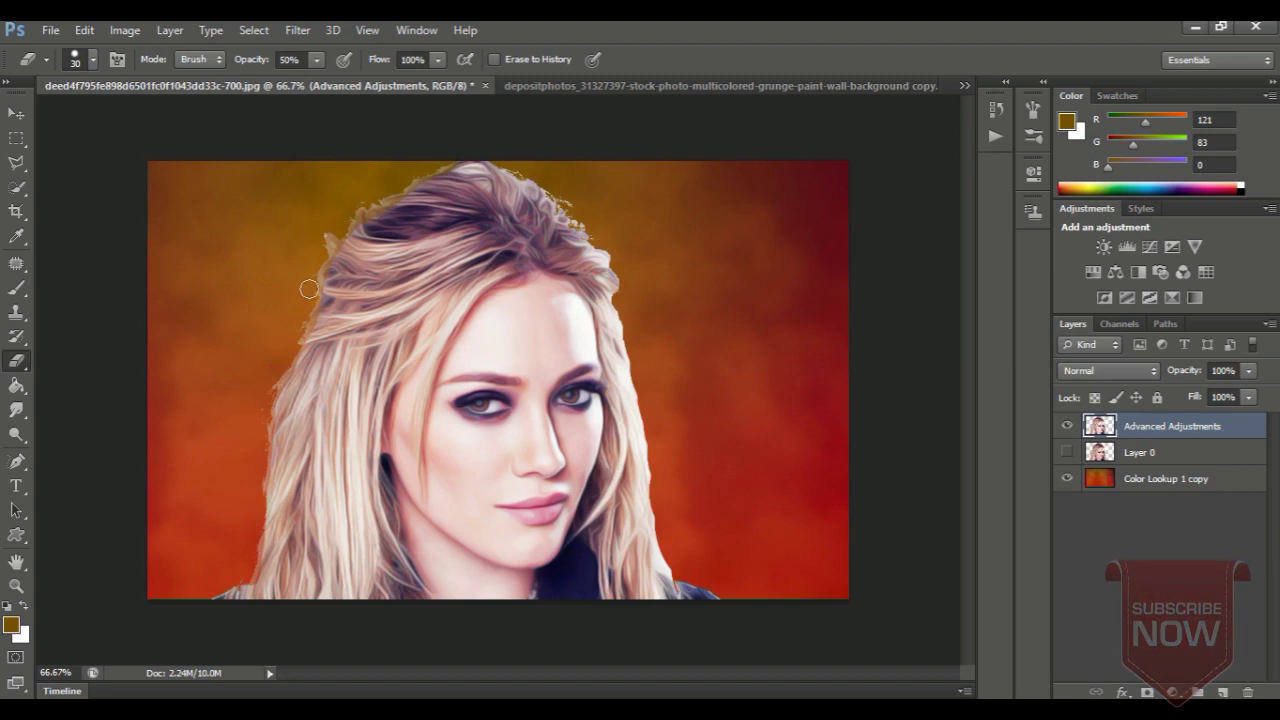
mouse_move(380, 198)
left_mouse_down()
mouse_move(443, 164)
mouse_move(504, 168)
mouse_move(592, 224)
mouse_move(620, 267)
left_mouse_up()
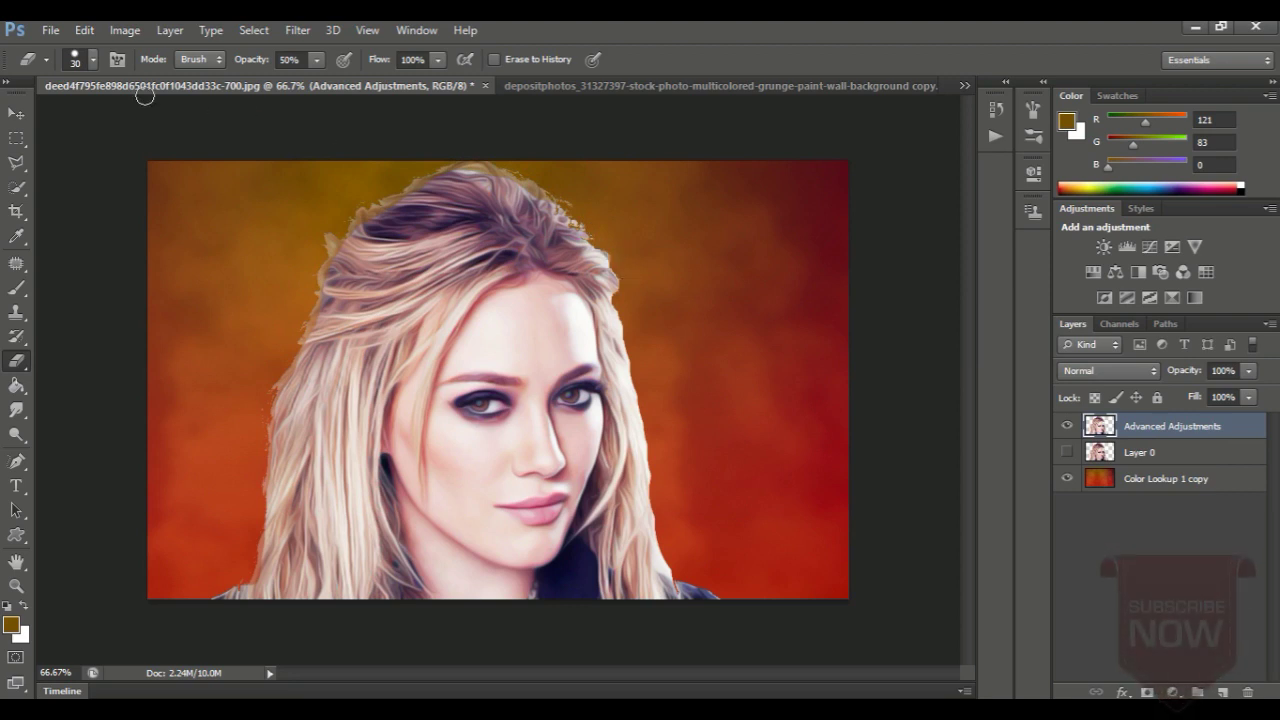
left_click(92, 57)
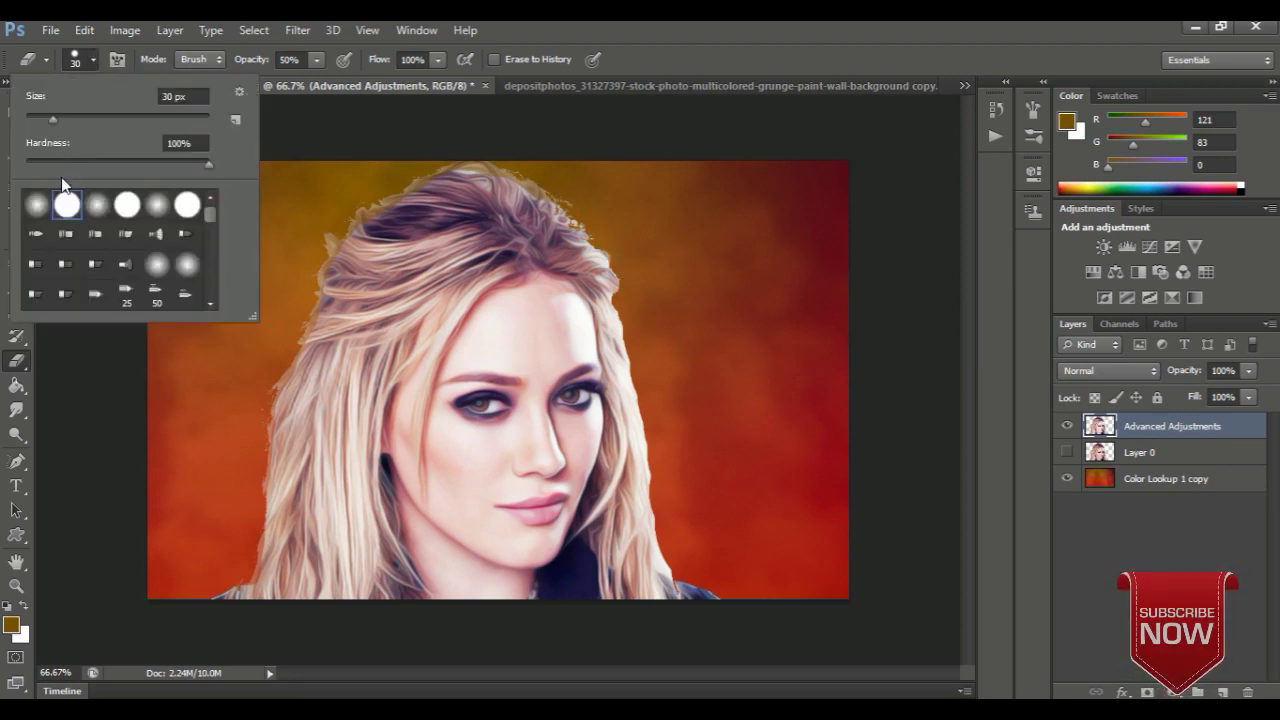
left_click(384, 168)
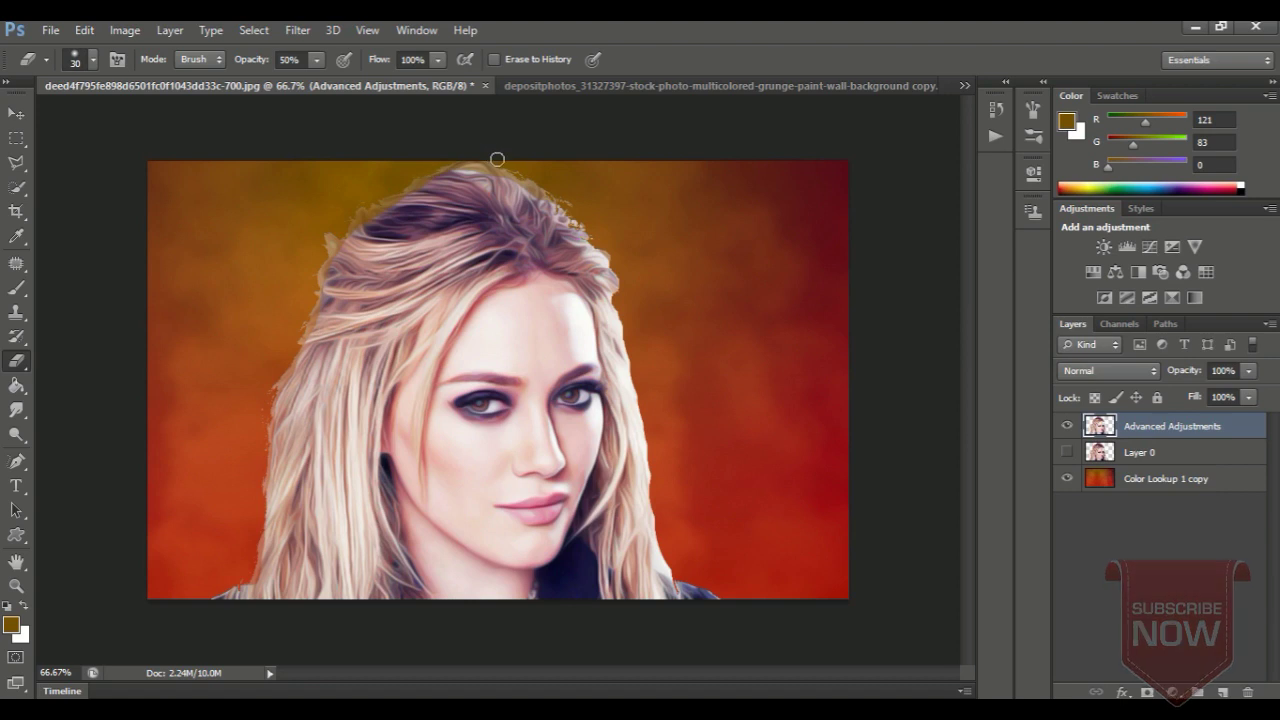
Step: Softly erase the right and left hair edges down both sides of the head
left_click_drag(599, 242, 640, 372)
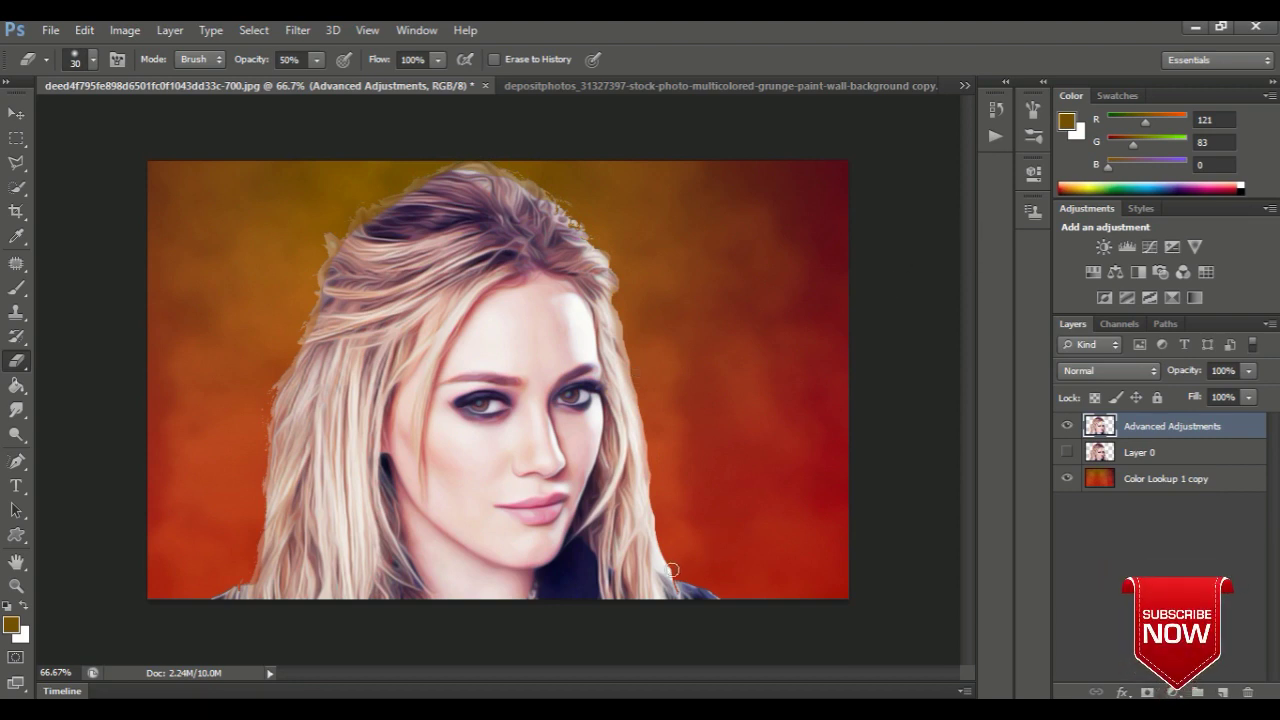
mouse_move(677, 573)
left_mouse_down()
mouse_move(640, 412)
mouse_move(656, 490)
left_mouse_up()
left_click_drag(681, 573, 732, 598)
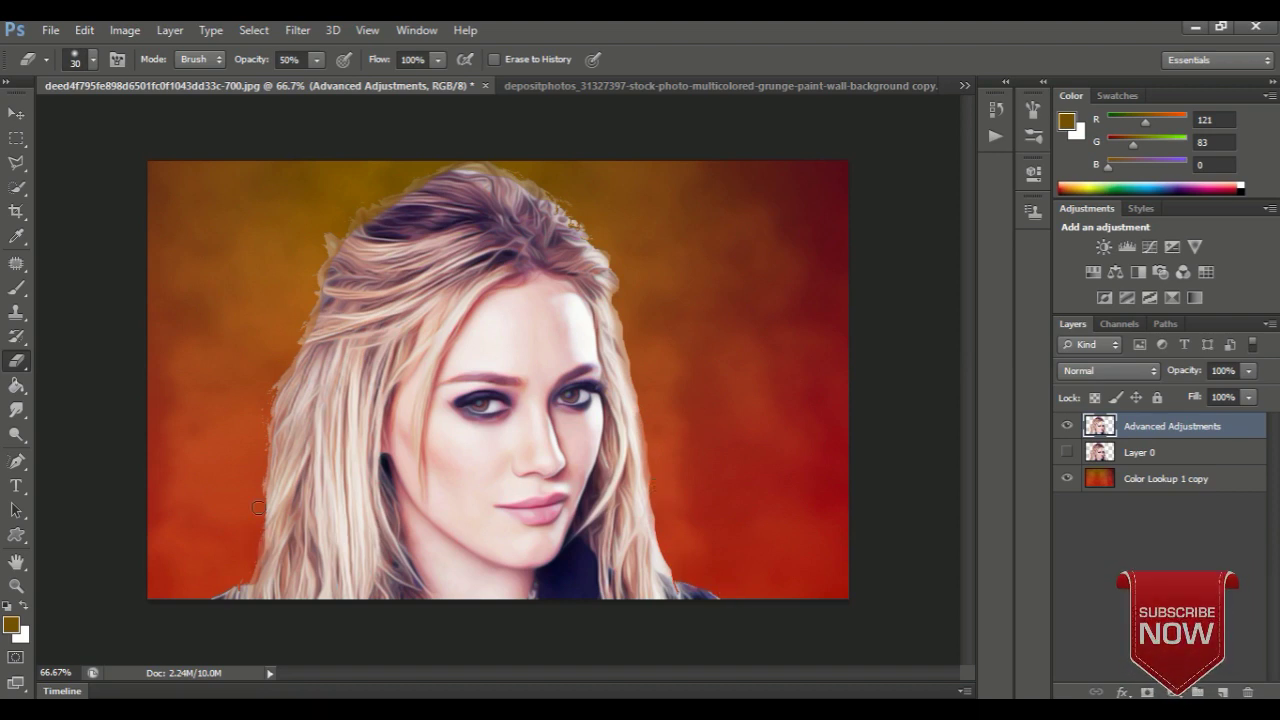
left_click_drag(258, 508, 270, 393)
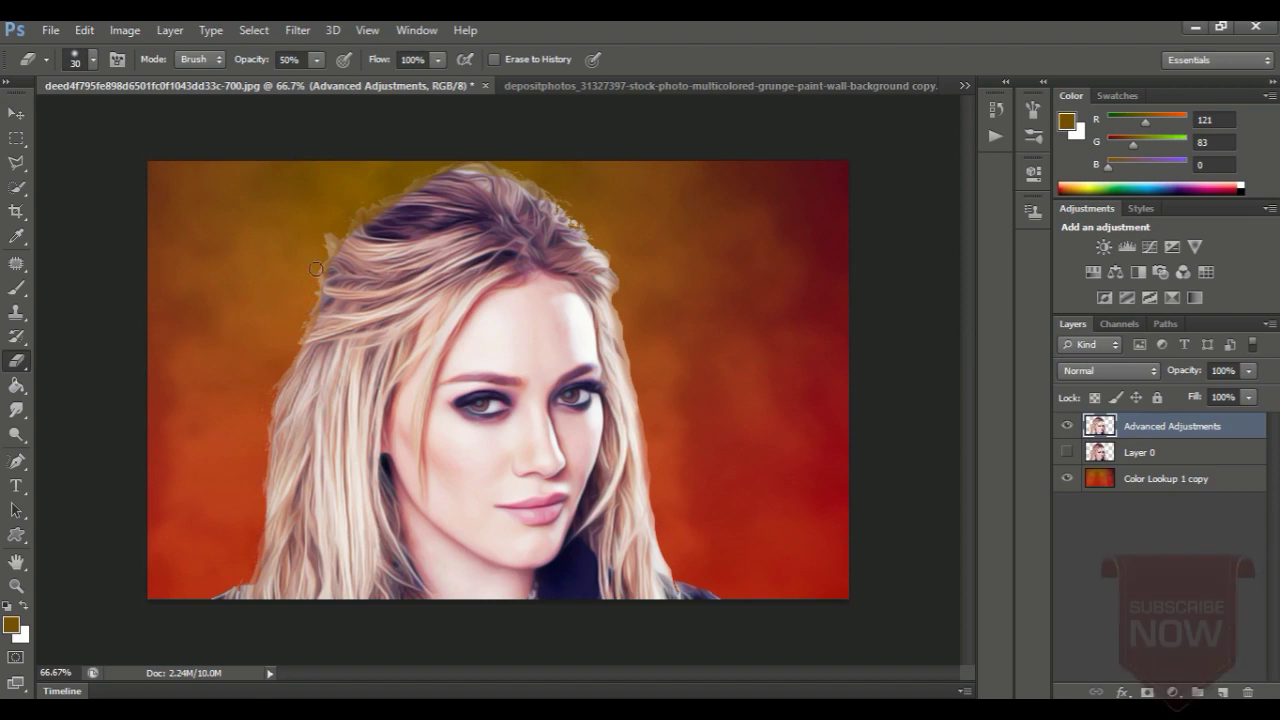
left_click_drag(316, 269, 321, 253)
Step: Smudge the left and right hair edges outward into wispy strands with the Smudge tool
left_click(16, 410)
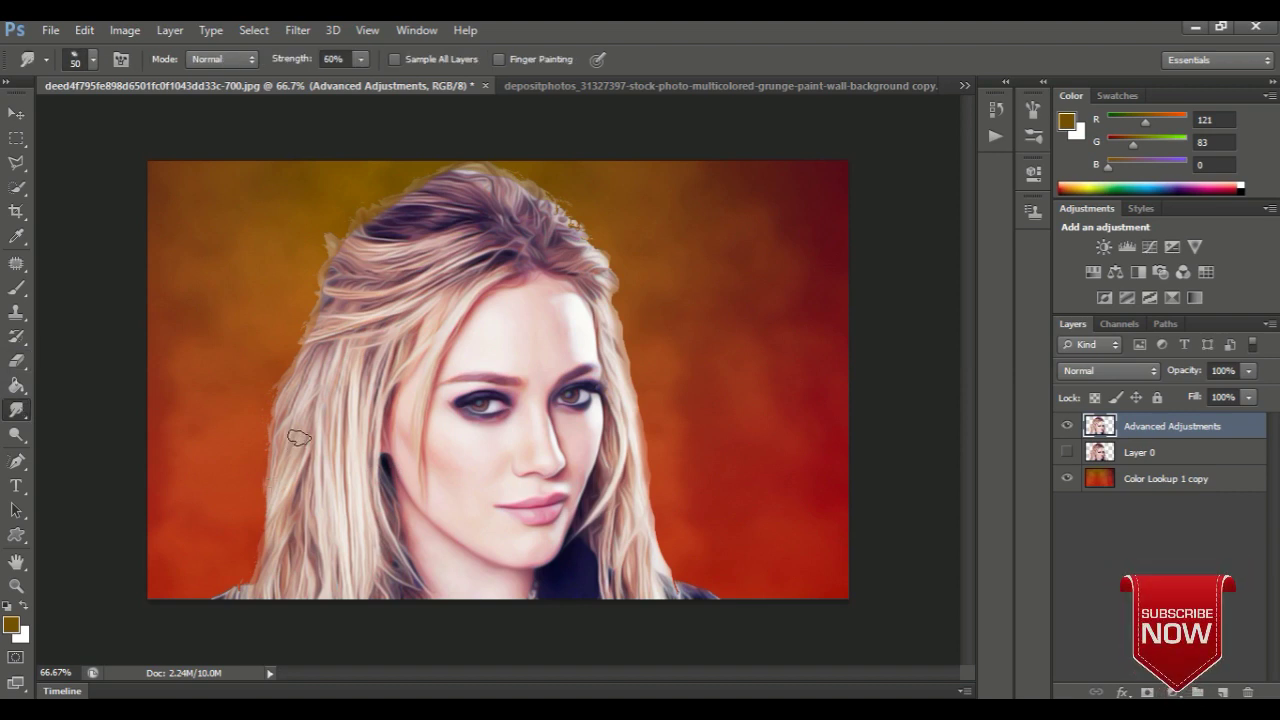
mouse_move(279, 481)
left_mouse_down()
mouse_move(265, 527)
mouse_move(276, 479)
mouse_move(214, 534)
mouse_move(284, 404)
mouse_move(222, 508)
left_mouse_up()
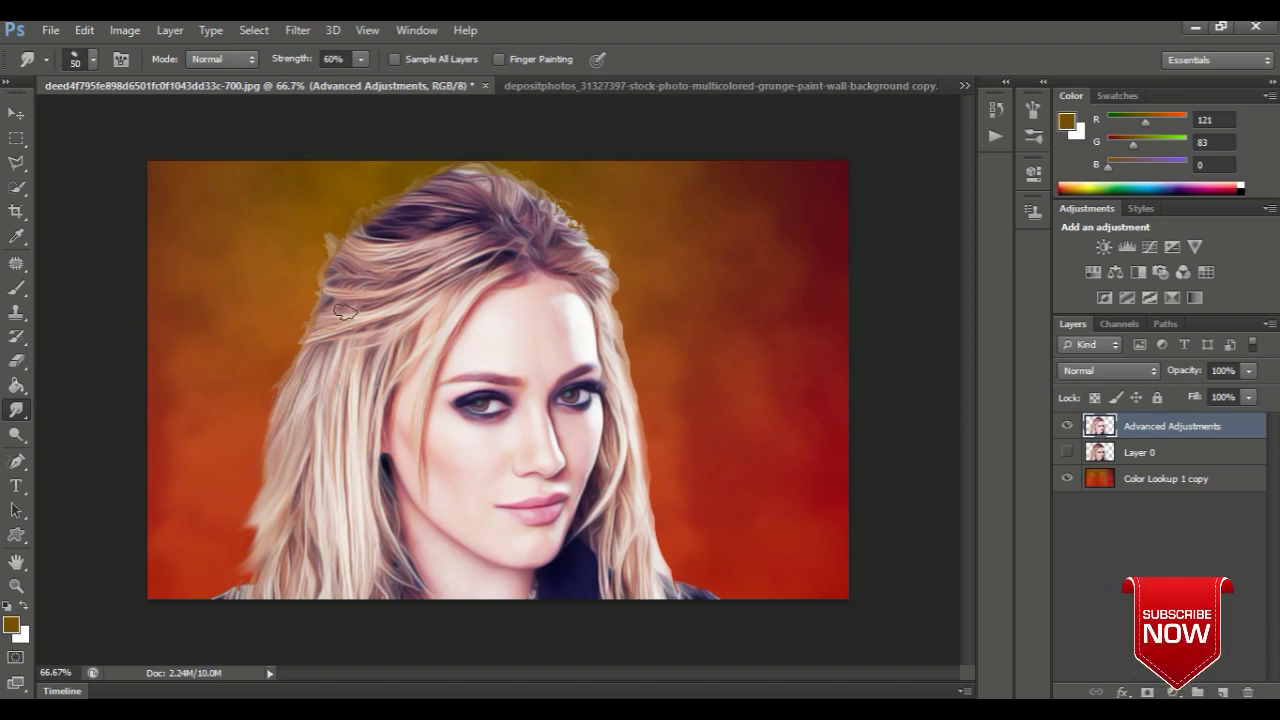
mouse_move(344, 312)
left_mouse_down()
mouse_move(285, 348)
mouse_move(269, 417)
left_mouse_up()
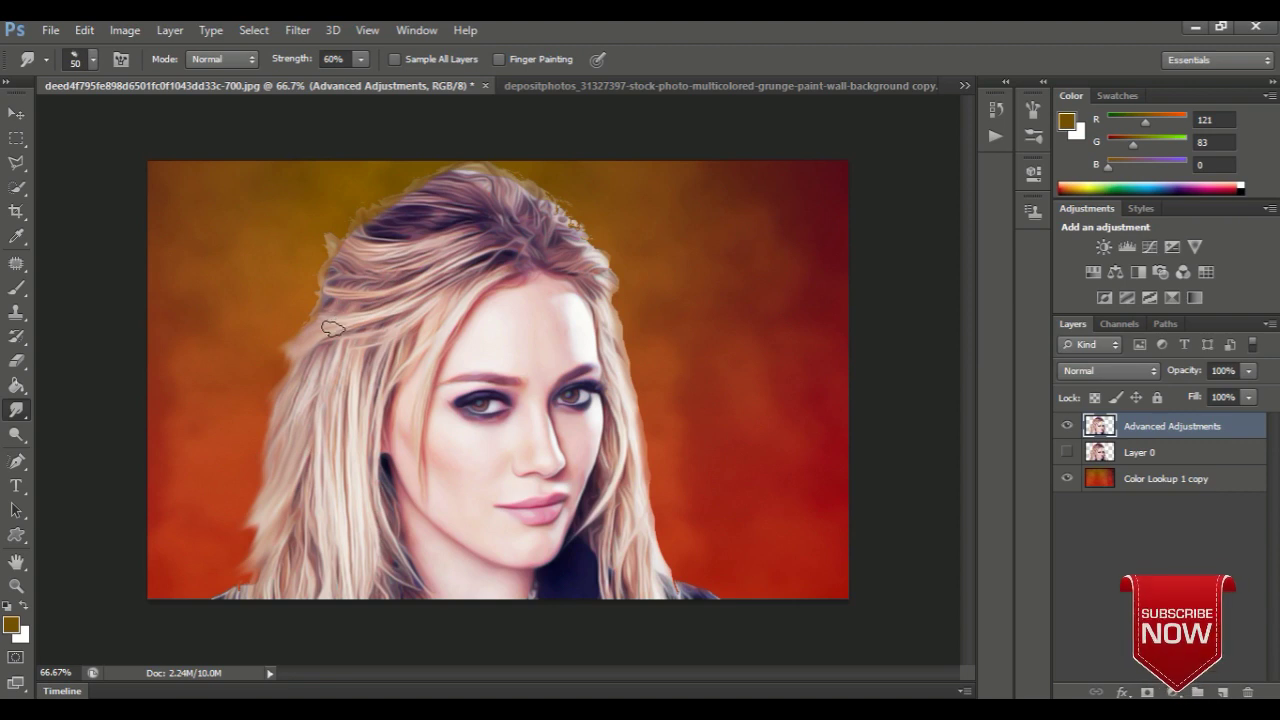
left_click_drag(333, 328, 274, 438)
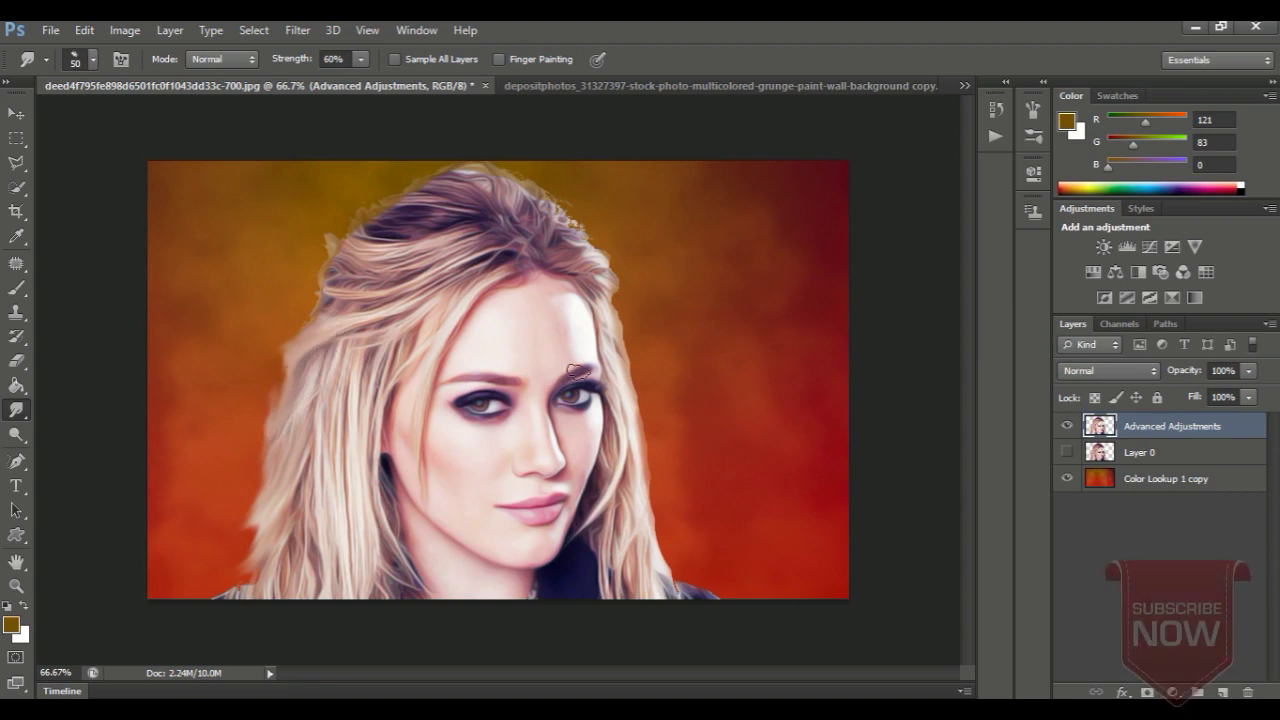
left_click_drag(610, 385, 611, 318)
mouse_move(645, 385)
left_mouse_down()
mouse_move(641, 474)
mouse_move(685, 575)
mouse_move(672, 568)
mouse_move(705, 590)
mouse_move(668, 531)
left_mouse_up()
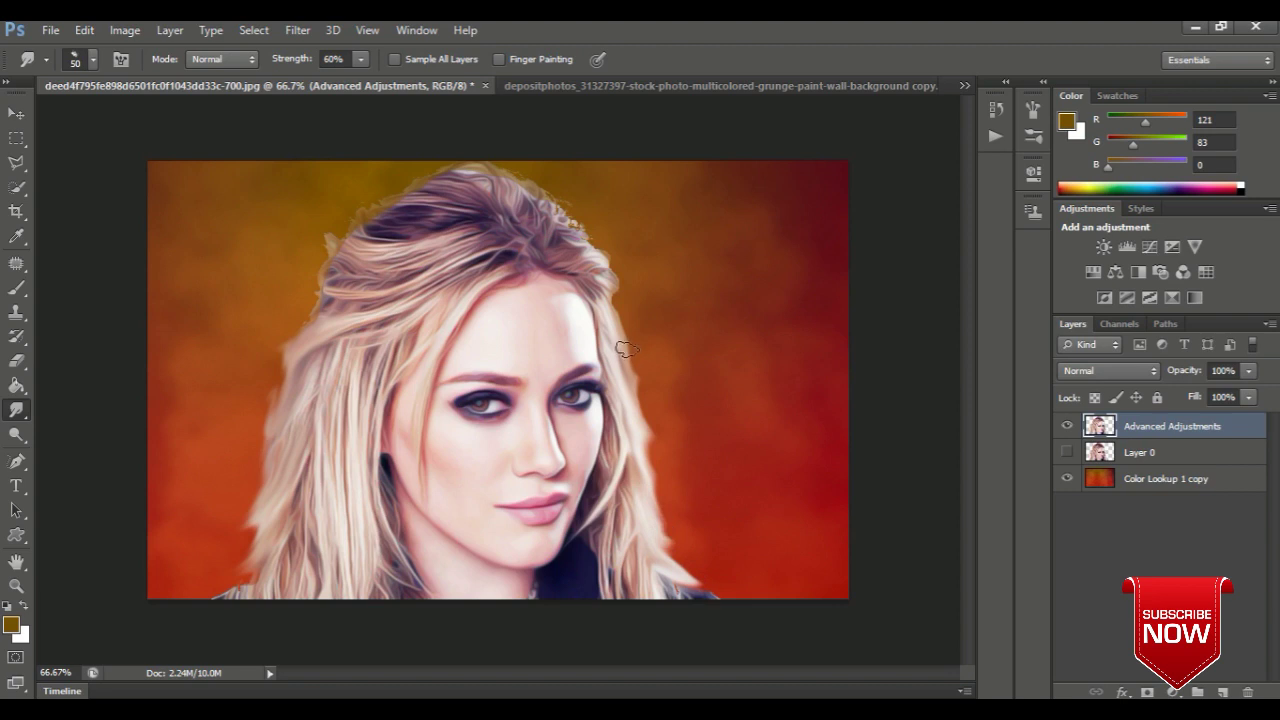
mouse_move(610, 308)
left_mouse_down()
mouse_move(655, 420)
mouse_move(662, 513)
left_mouse_up()
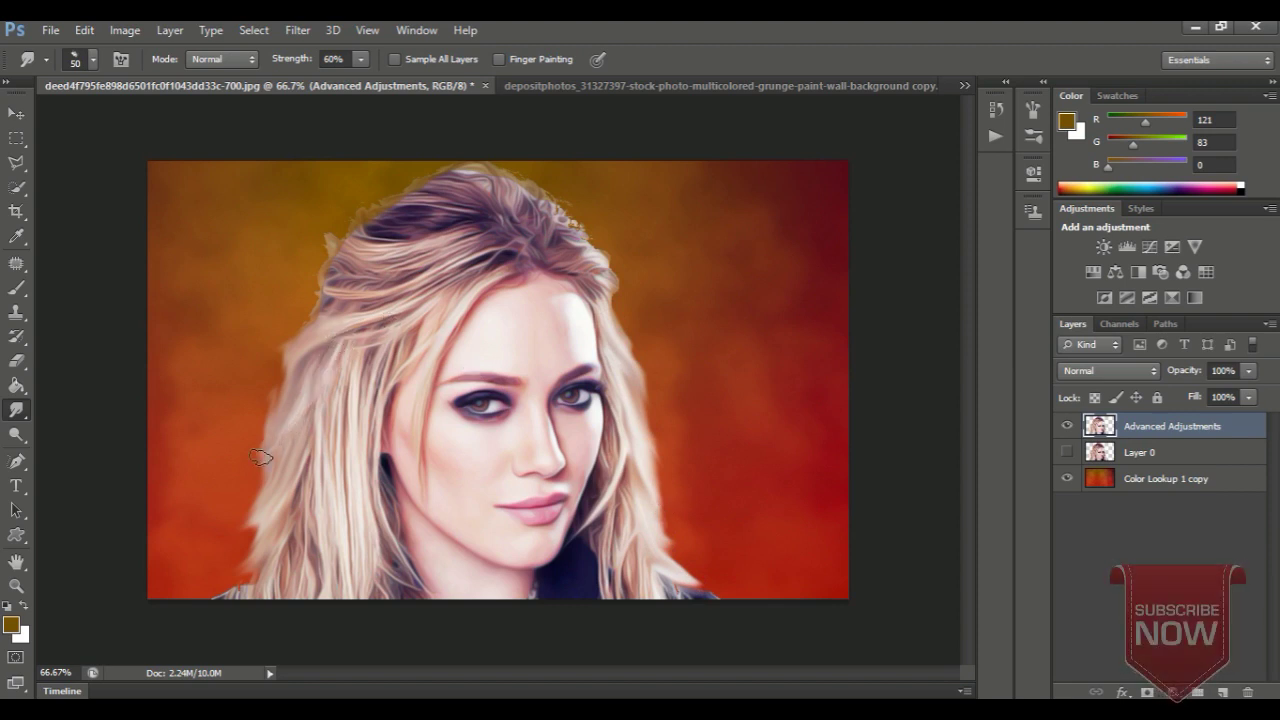
Step: Smudge more strands down the left edge and across the top of the hair
mouse_move(281, 425)
left_mouse_down()
mouse_move(257, 477)
mouse_move(291, 429)
mouse_move(250, 490)
mouse_move(283, 495)
mouse_move(249, 549)
left_mouse_up()
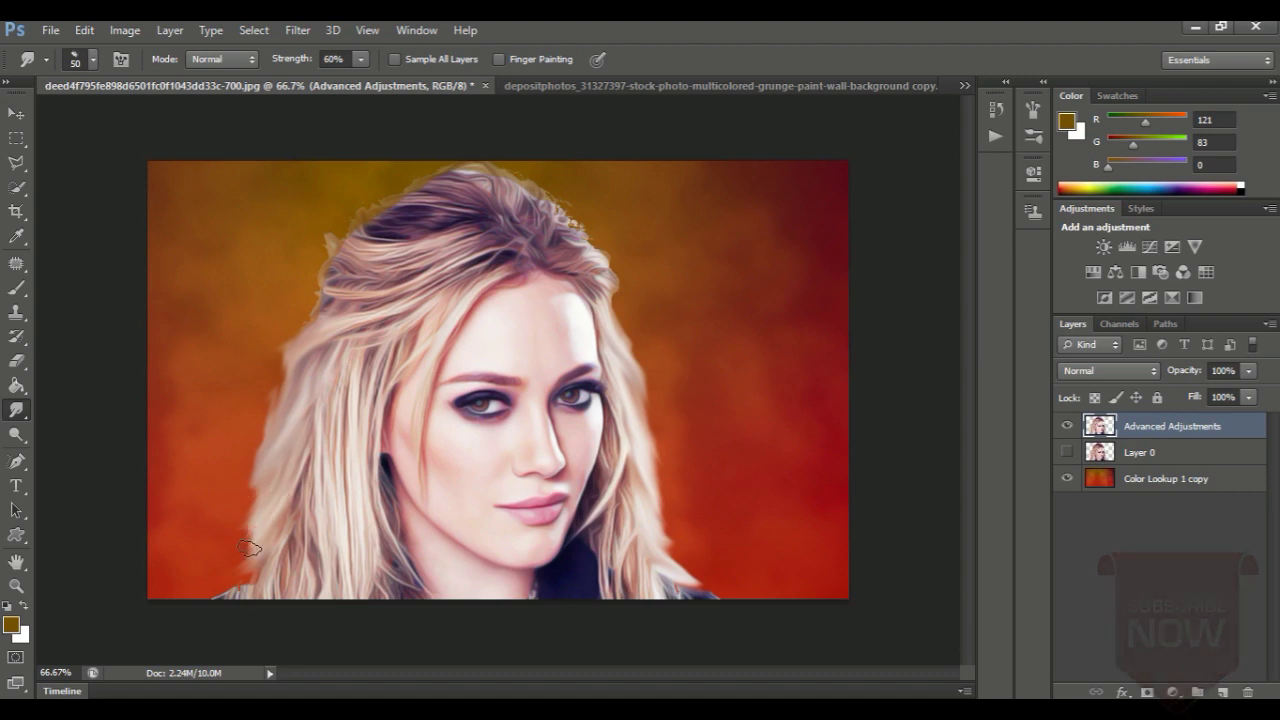
mouse_move(290, 378)
left_mouse_down()
mouse_move(315, 319)
mouse_move(296, 358)
left_mouse_up()
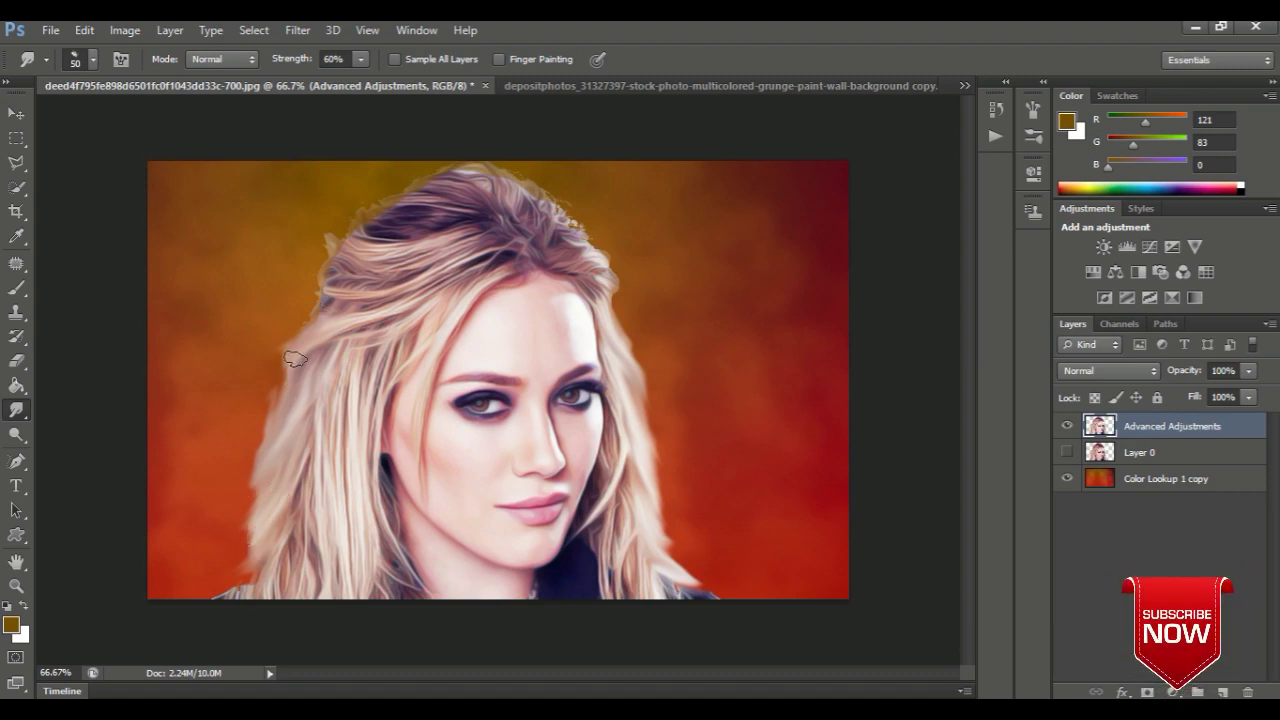
mouse_move(422, 247)
left_mouse_down()
mouse_move(393, 211)
mouse_move(372, 254)
mouse_move(360, 245)
mouse_move(377, 206)
mouse_move(450, 190)
mouse_move(370, 224)
left_mouse_up()
mouse_move(511, 200)
left_mouse_down()
mouse_move(475, 170)
mouse_move(453, 193)
mouse_move(530, 202)
mouse_move(512, 183)
mouse_move(567, 227)
mouse_move(555, 210)
mouse_move(560, 238)
mouse_move(603, 261)
mouse_move(571, 337)
left_mouse_up()
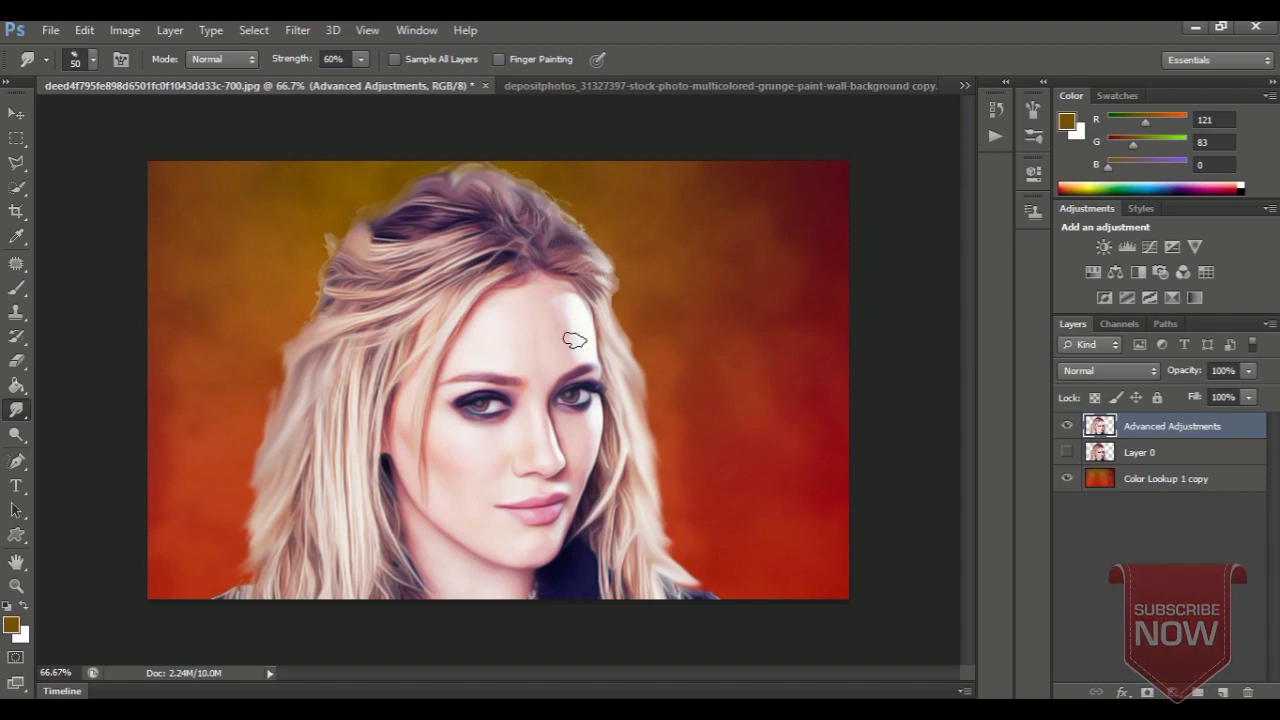
Step: Switch to the Brush tool and set a soft, 0% hardness 30 px brush at 30% opacity
left_click(17, 583)
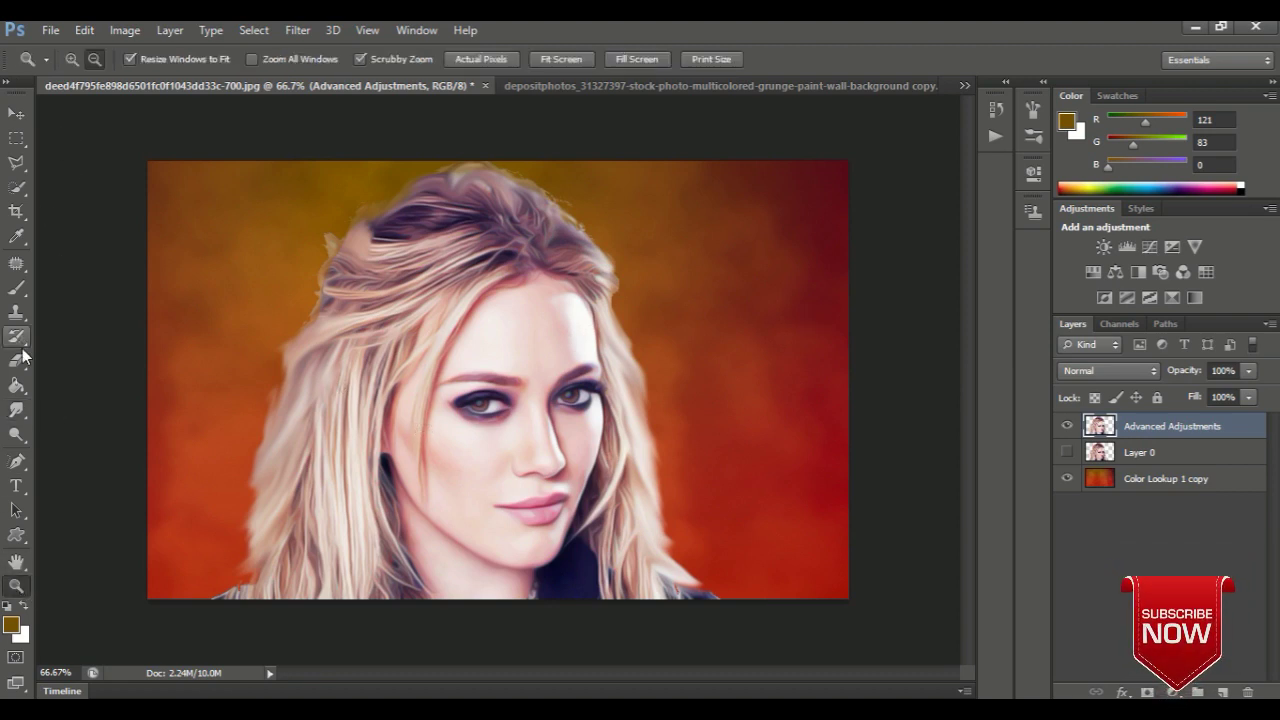
left_click(16, 291)
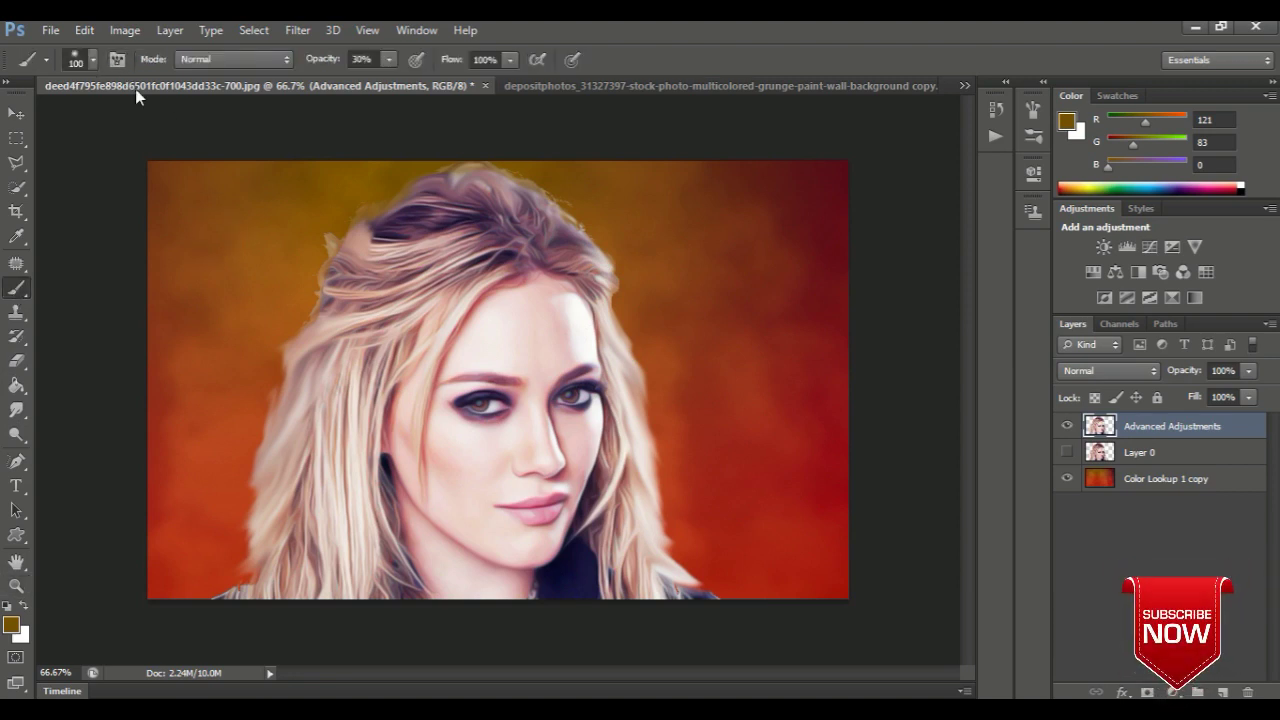
left_click(91, 60)
left_click_drag(176, 97, 149, 103)
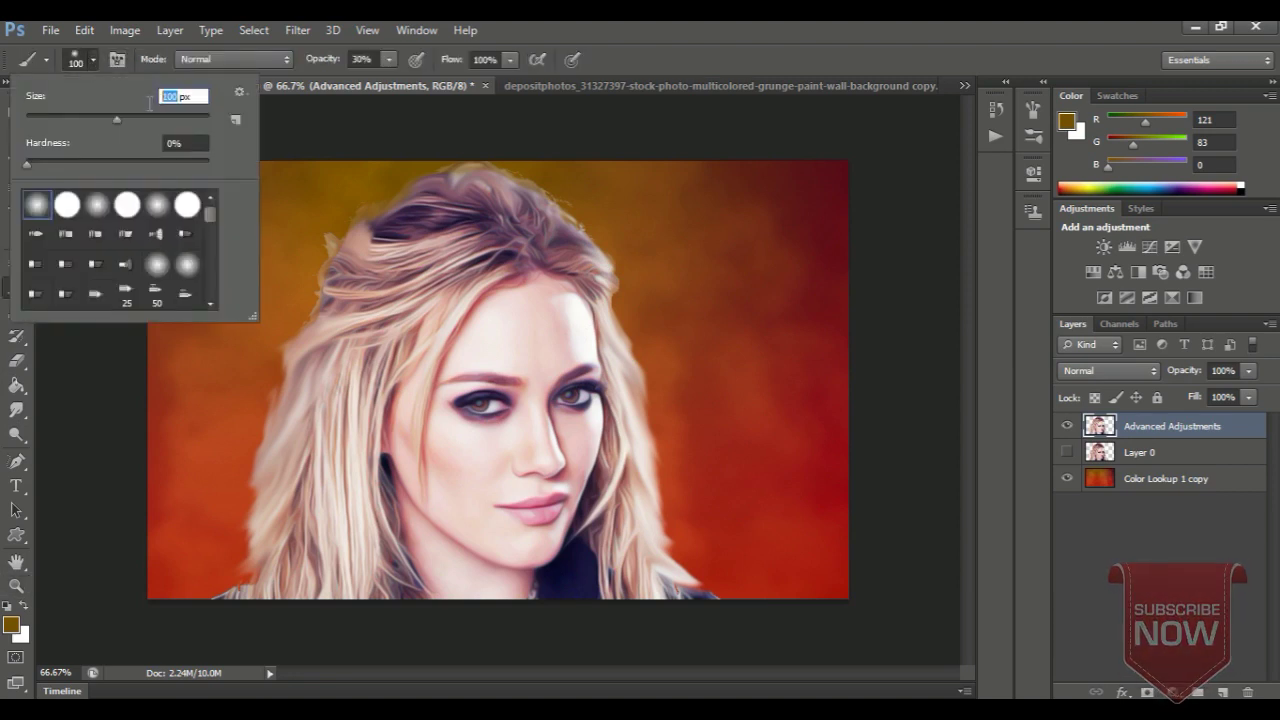
type("20")
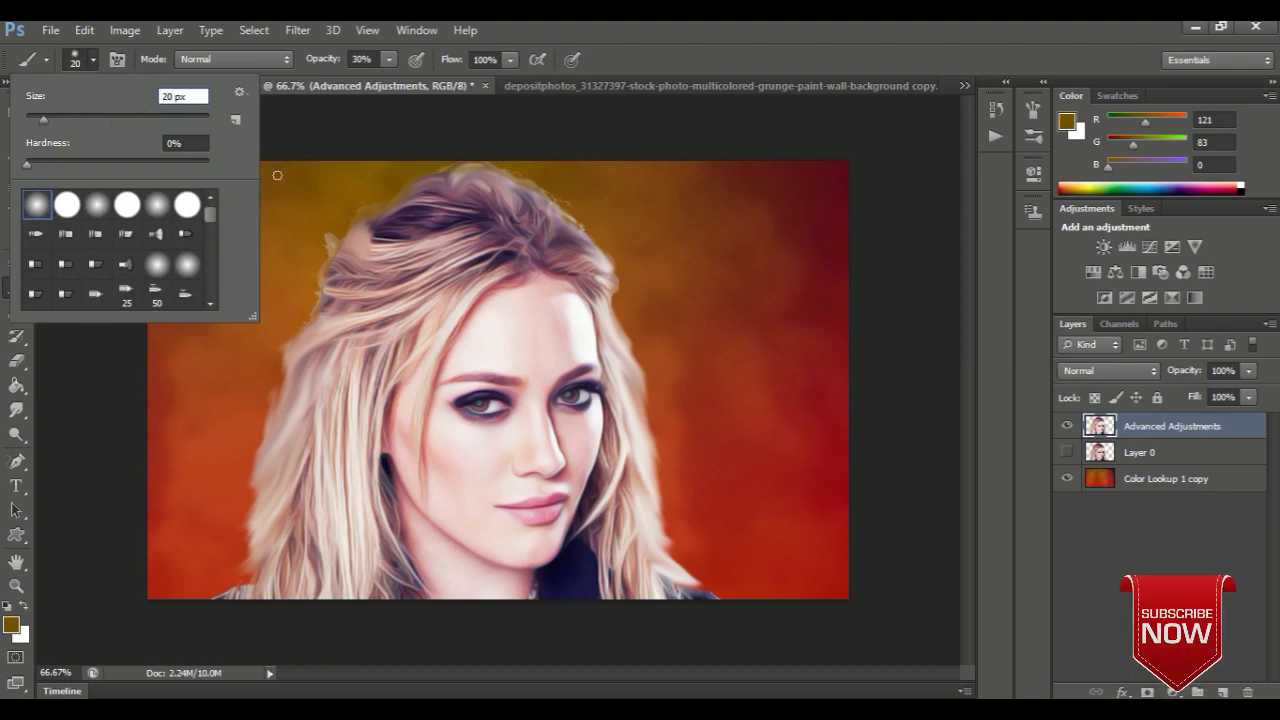
type("30")
key("Return")
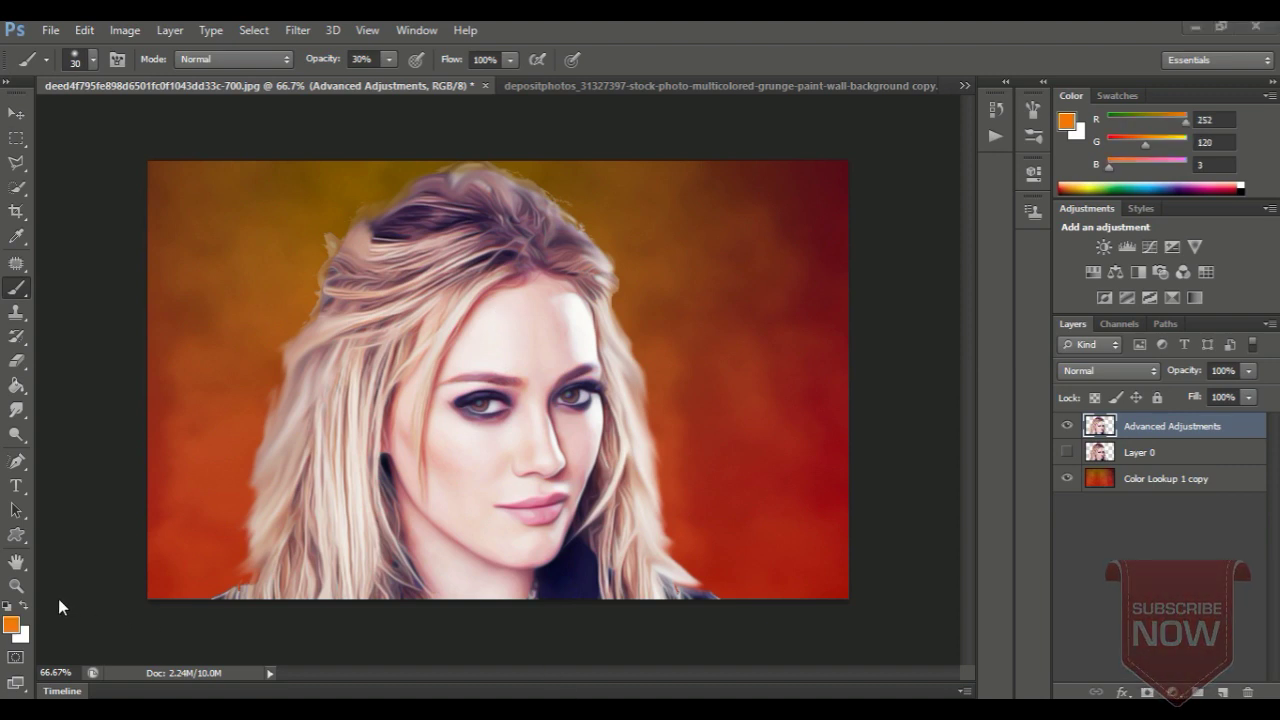
Step: Set the foreground paint colour to pink (252, 22, 109) for brushing
left_click(12, 626)
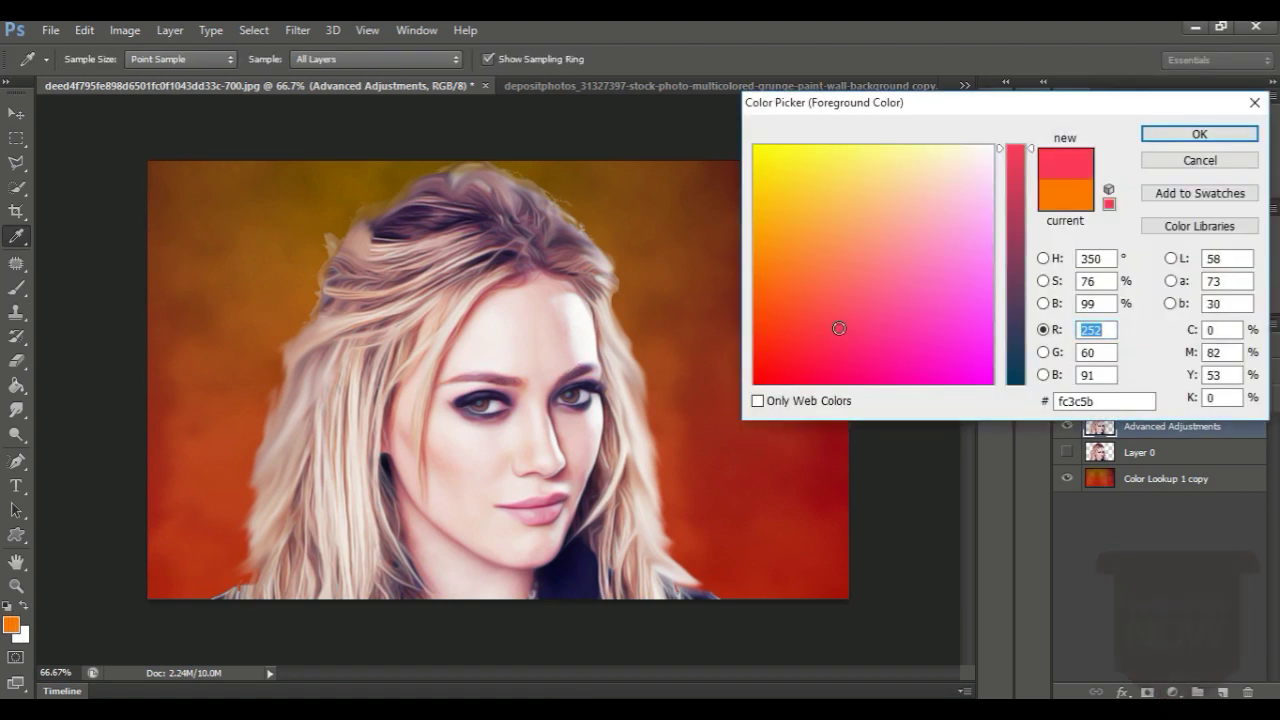
left_click(839, 335)
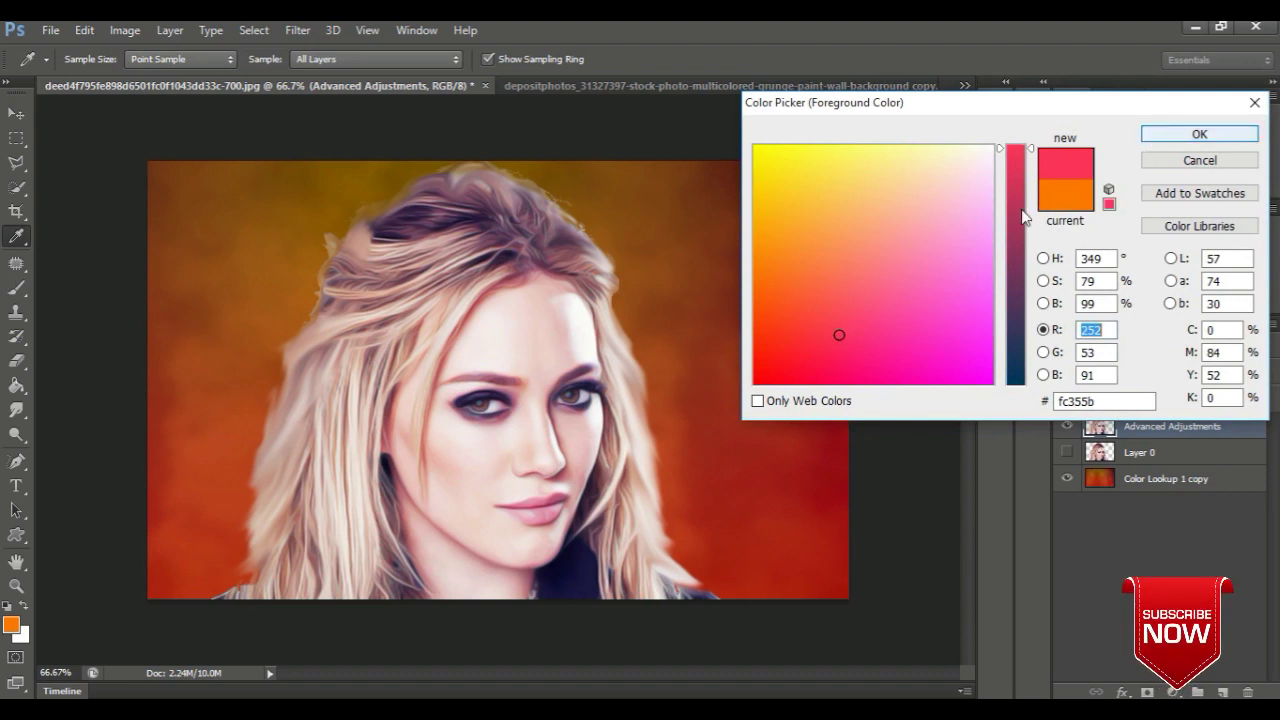
left_click(856, 364)
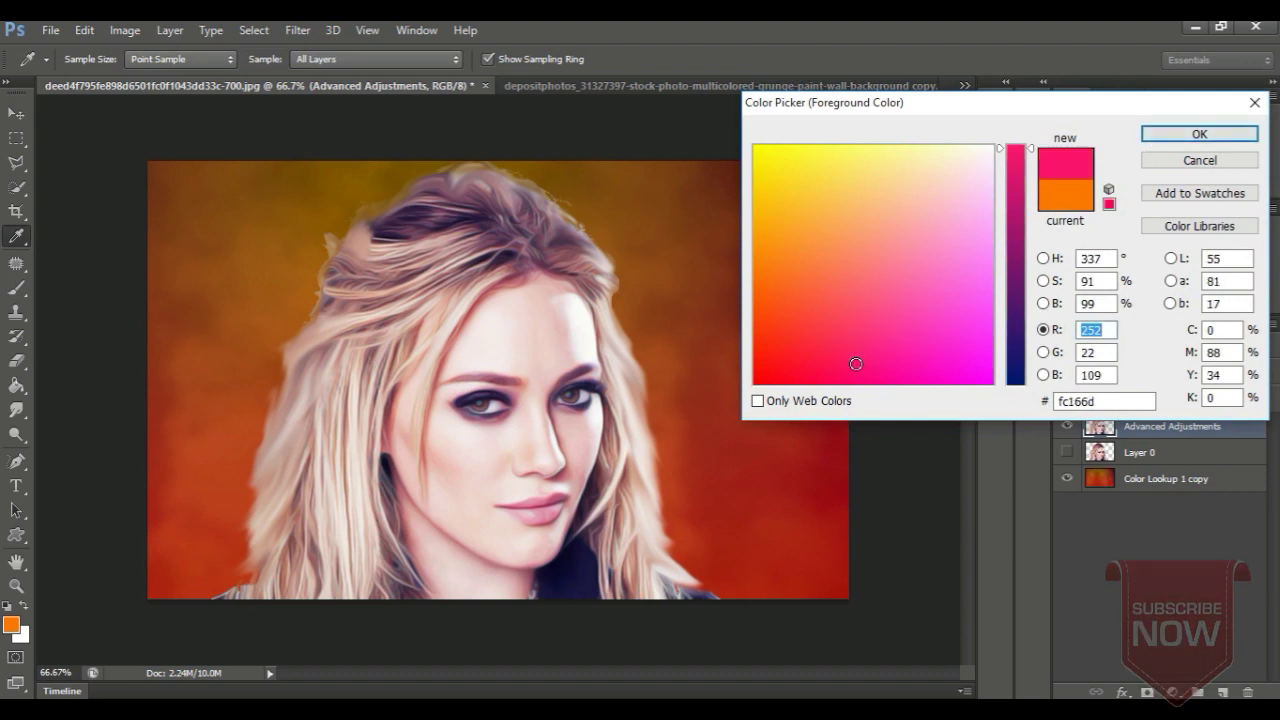
left_click(1160, 138)
key("b")
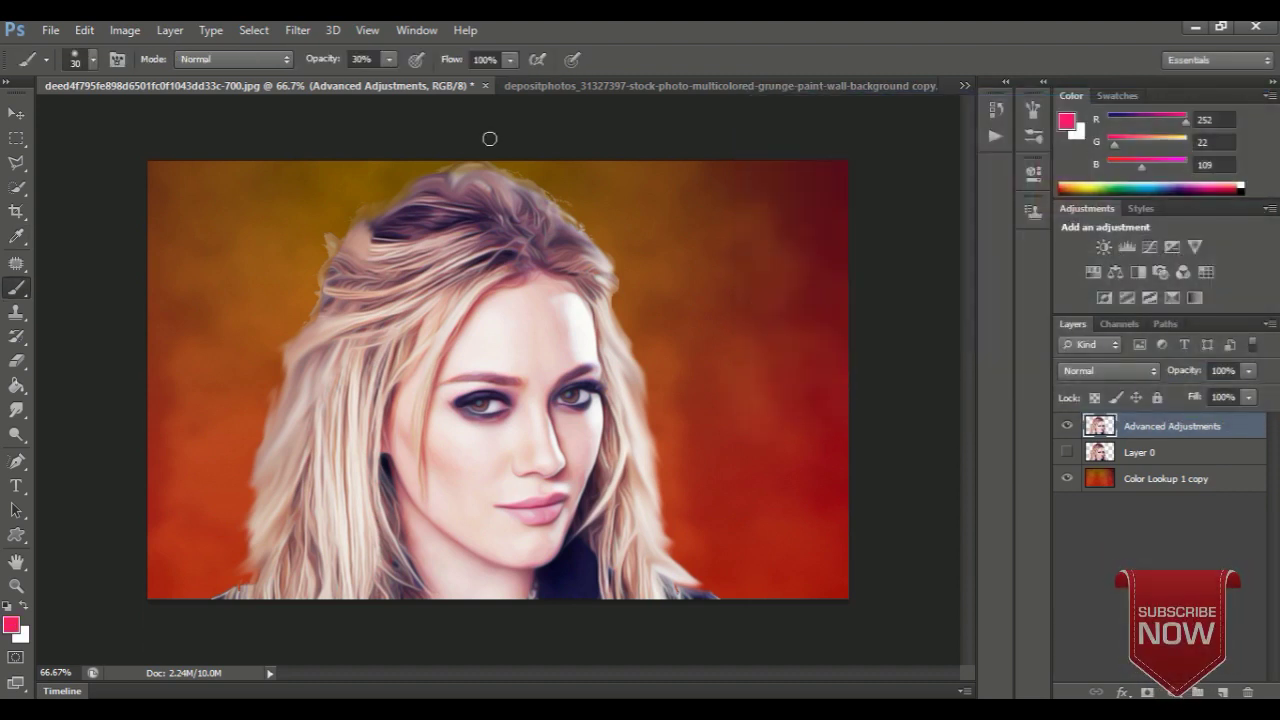
Step: Undo a too-strong pink forehead stroke and lower brush opacity to 5%
left_click_drag(508, 316, 520, 319)
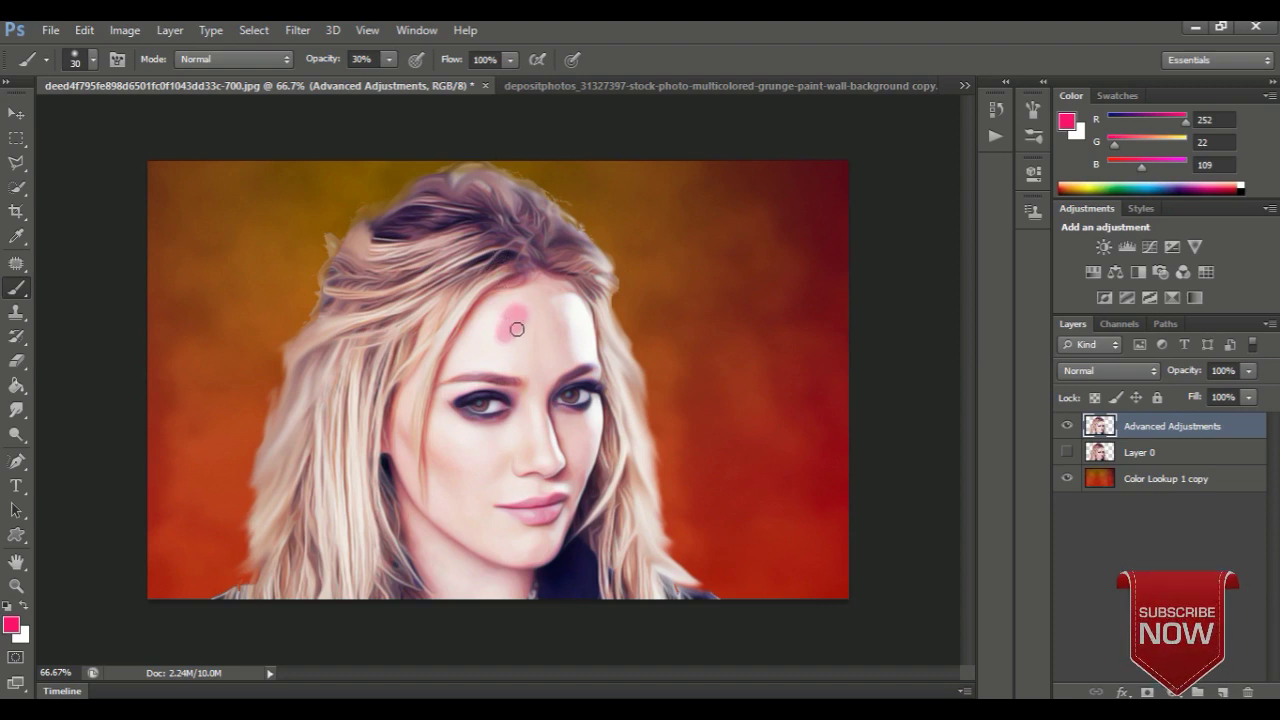
key("ctrl+z")
left_click(364, 59)
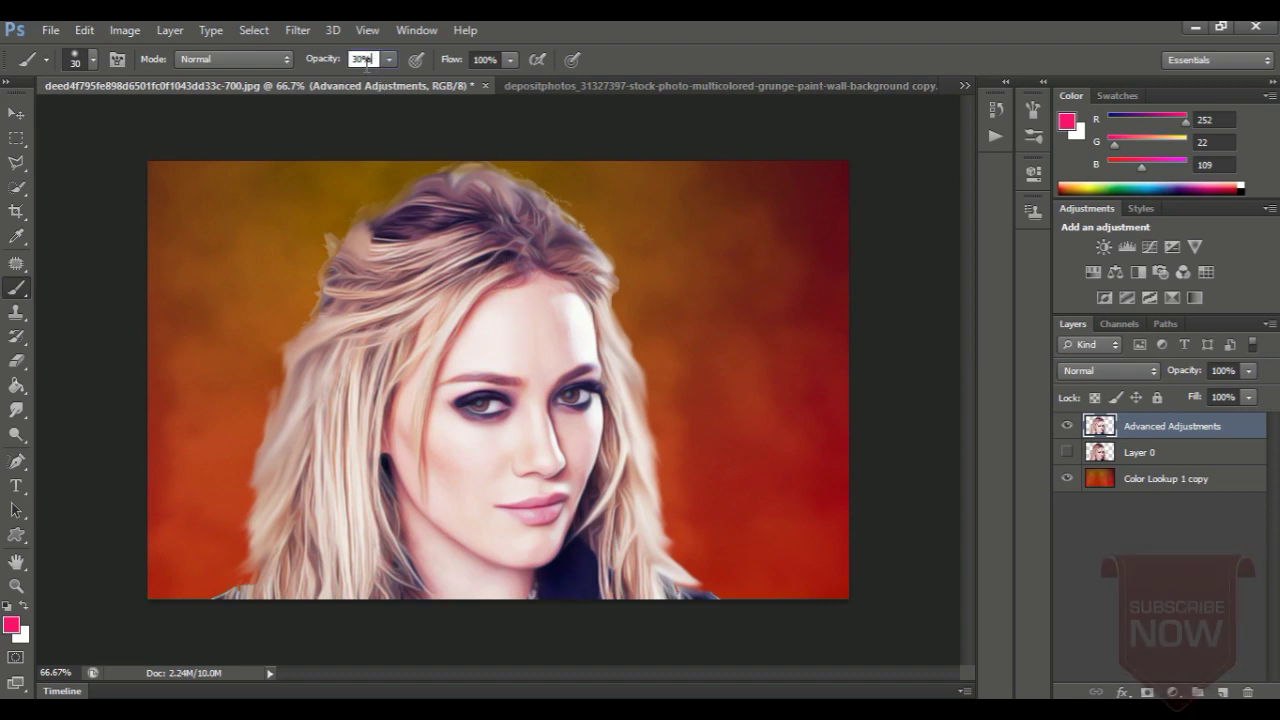
type("10")
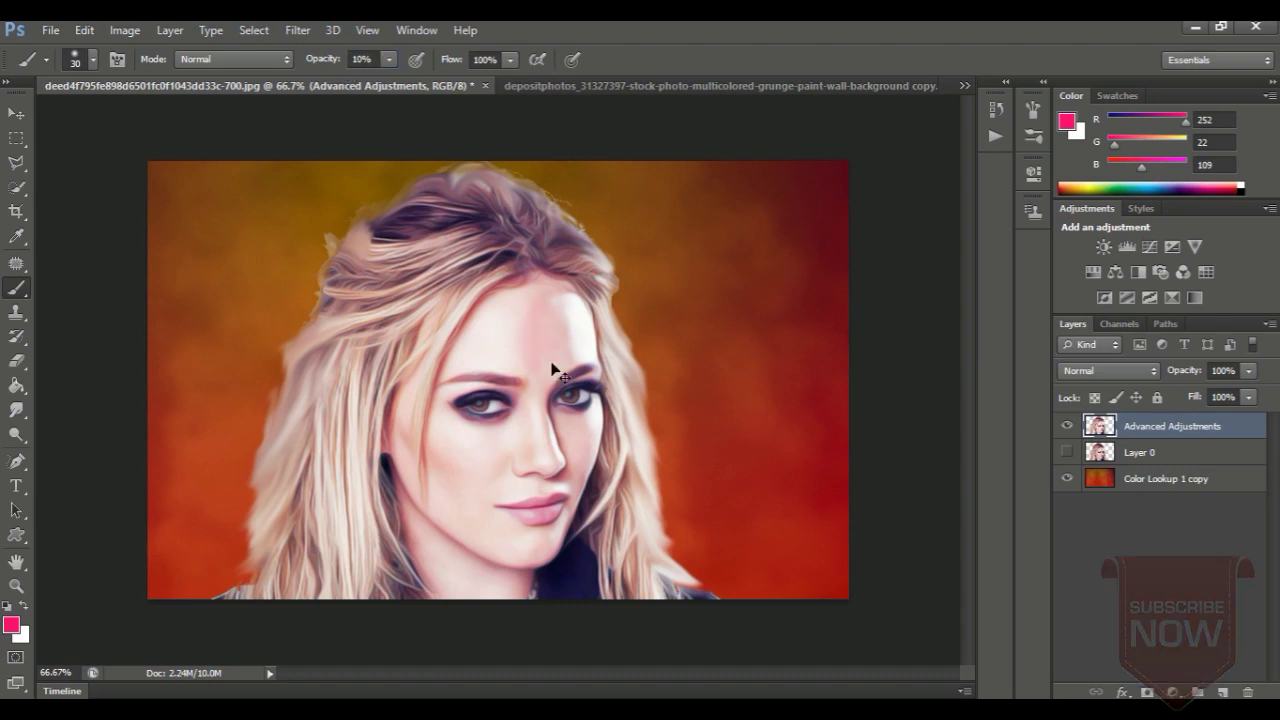
left_click(362, 59)
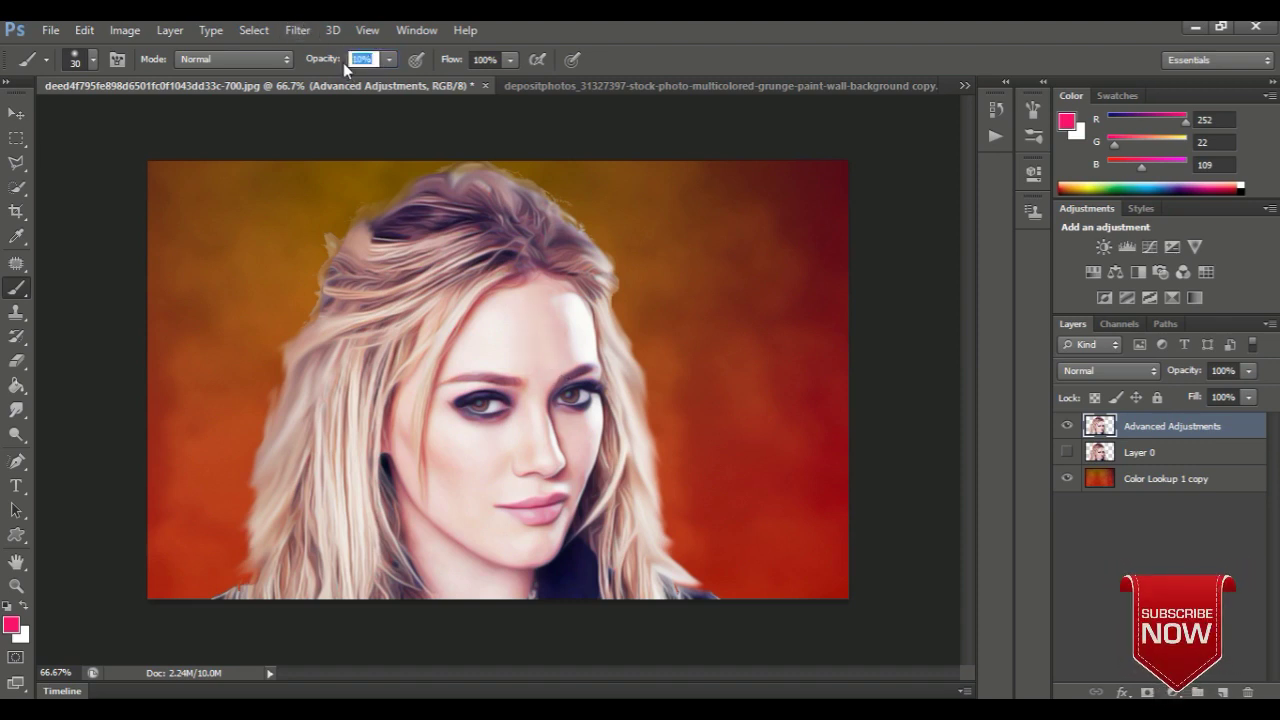
type("5")
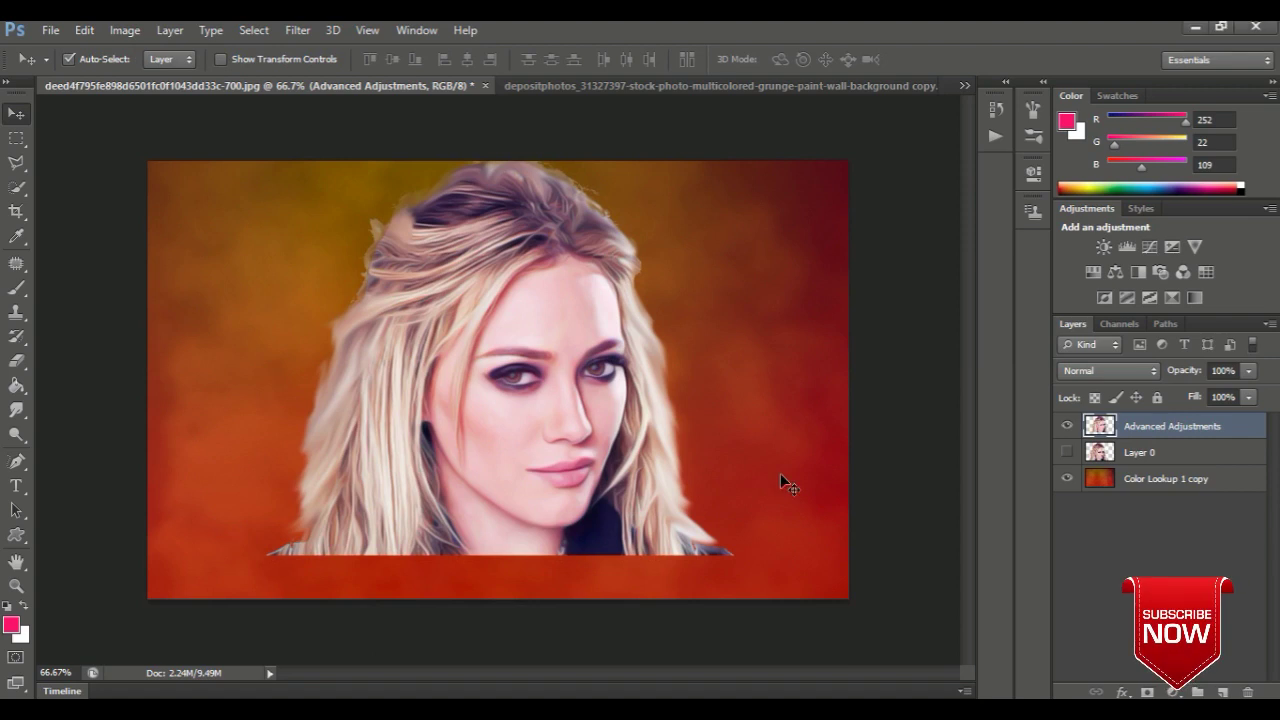
Step: Sample the background red and set a 100 px brush, lightly painting the lower-left hair edge
key("i")
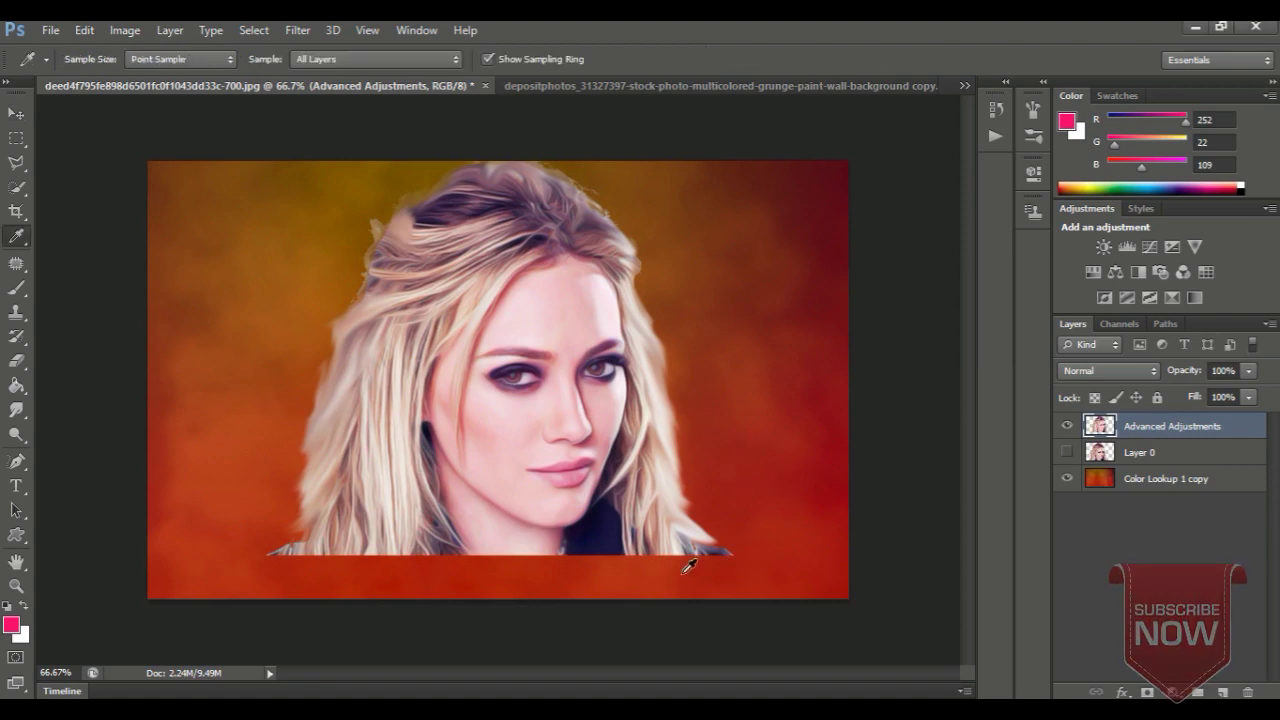
left_click(682, 573)
key("b")
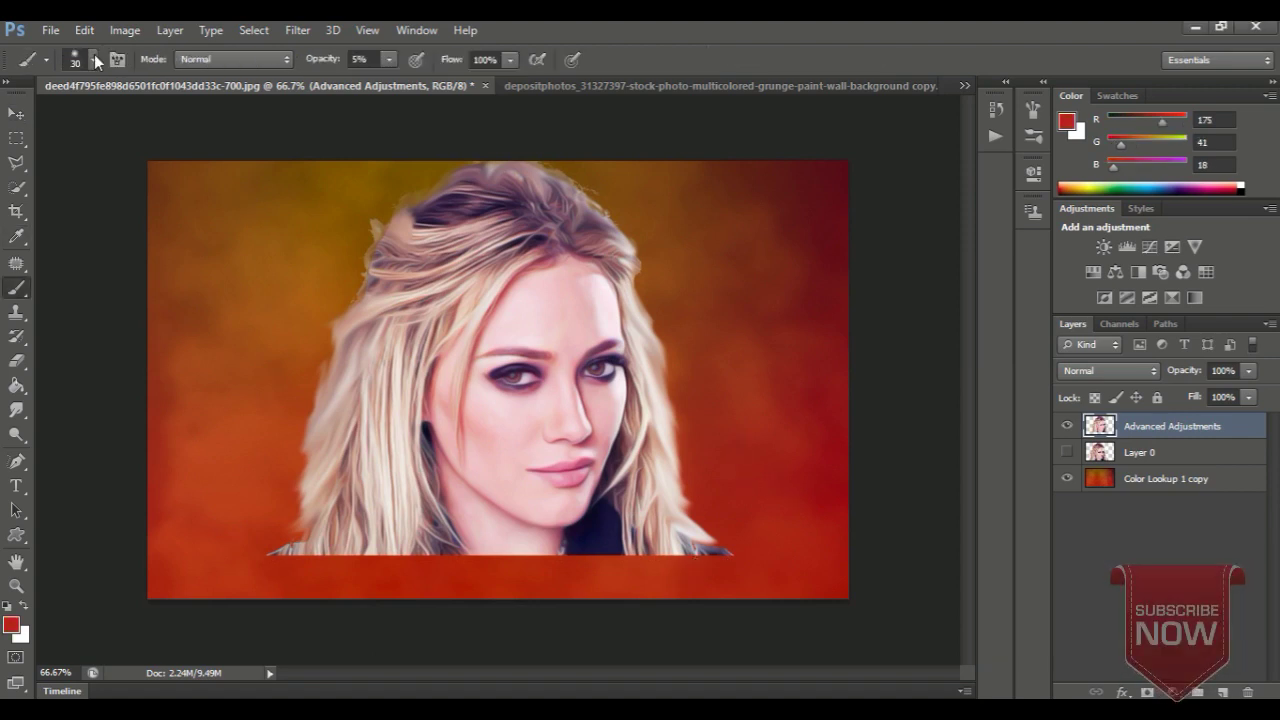
left_click(94, 59)
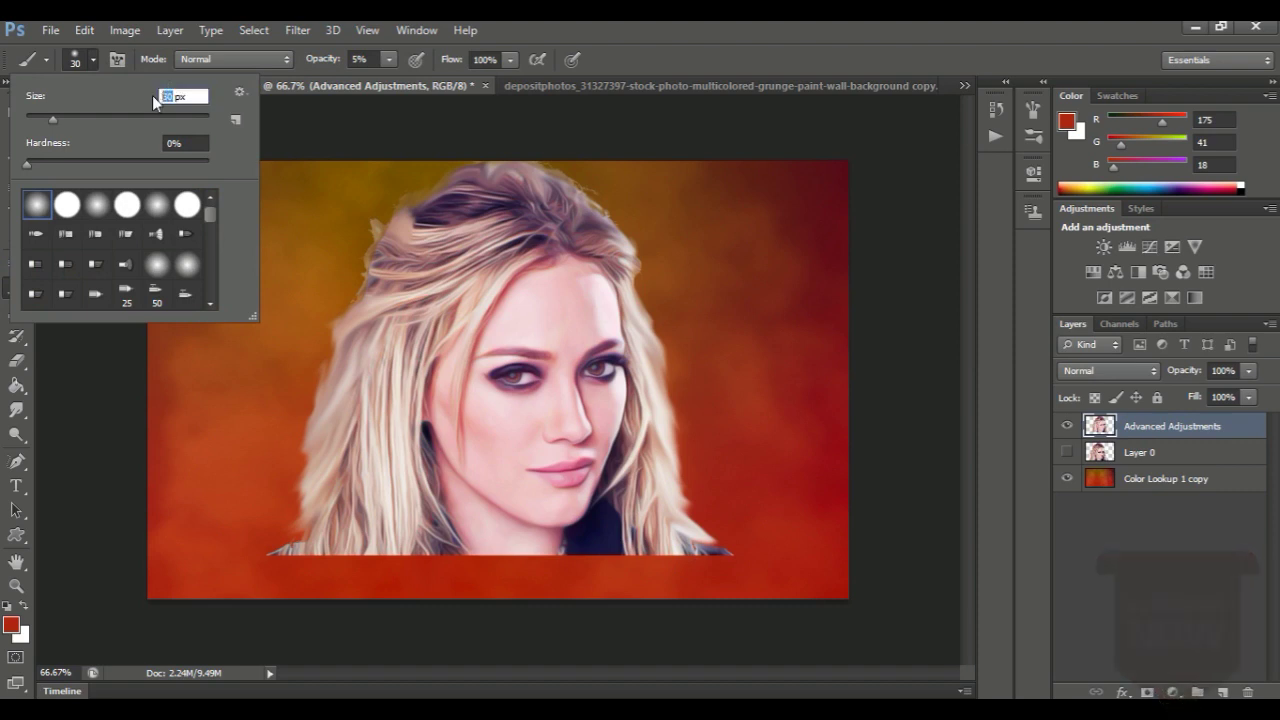
type("100")
key("Return")
mouse_move(341, 556)
left_mouse_down()
mouse_move(260, 557)
mouse_move(280, 571)
mouse_move(249, 531)
mouse_move(284, 569)
left_mouse_up()
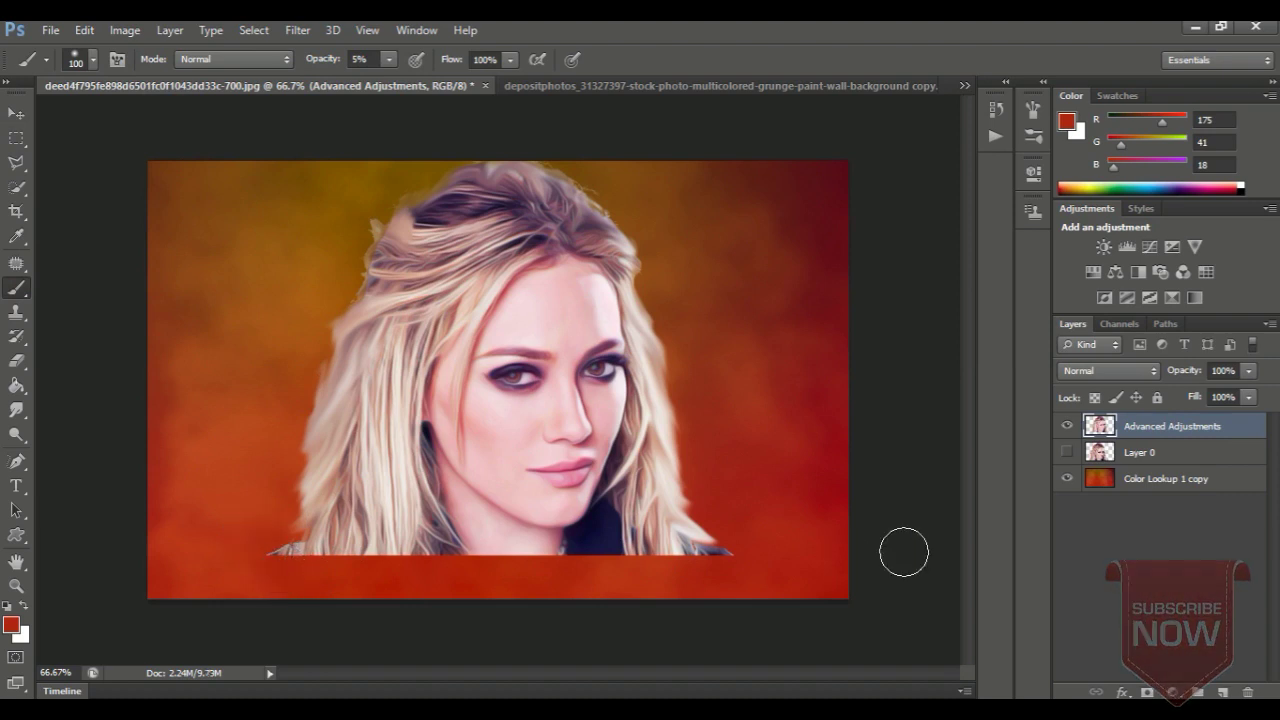
Step: On a new layer at 100% opacity, paint red-brown (175, 41, 18) across the portrait's bottom edge
left_click(1223, 691)
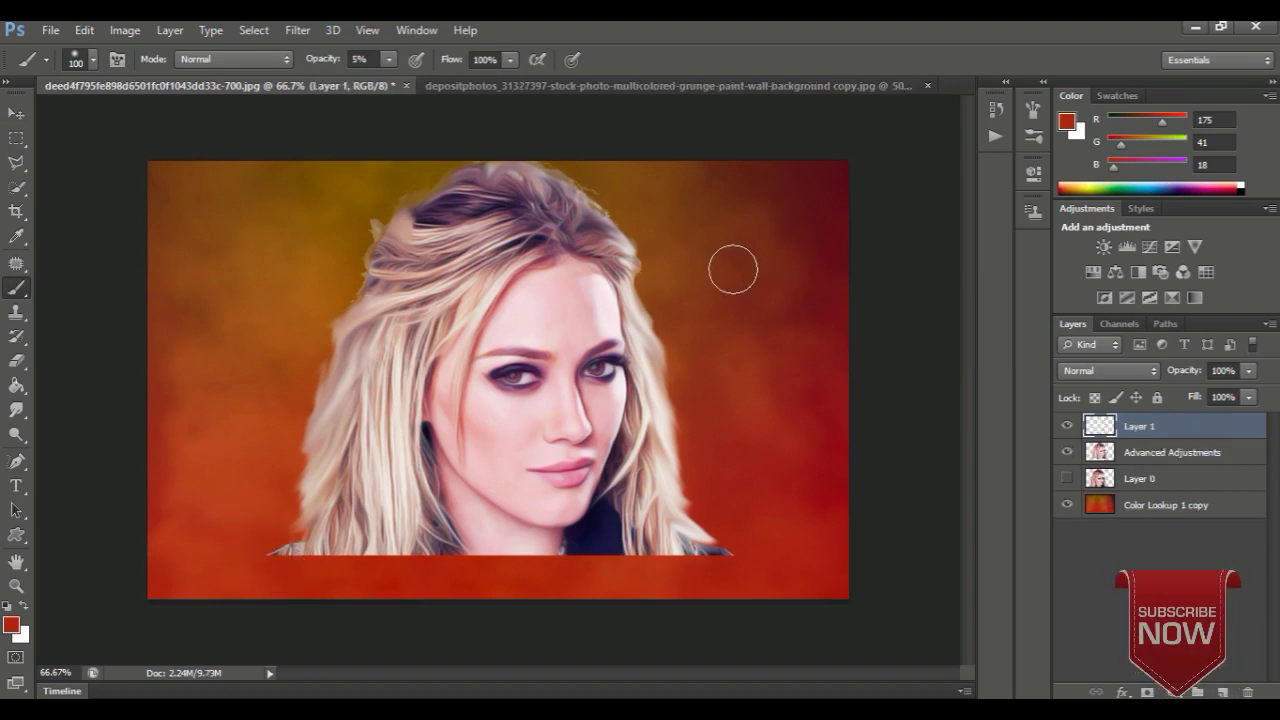
left_click_drag(386, 82, 531, 99)
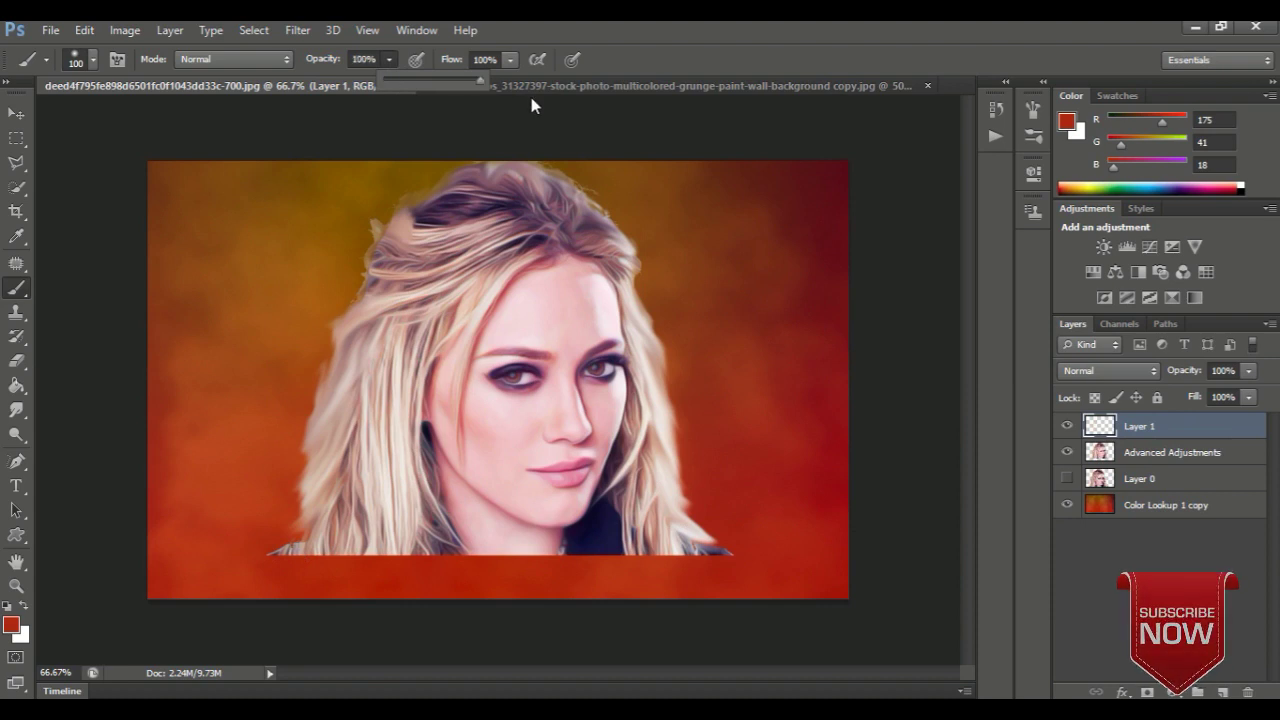
left_click(229, 525)
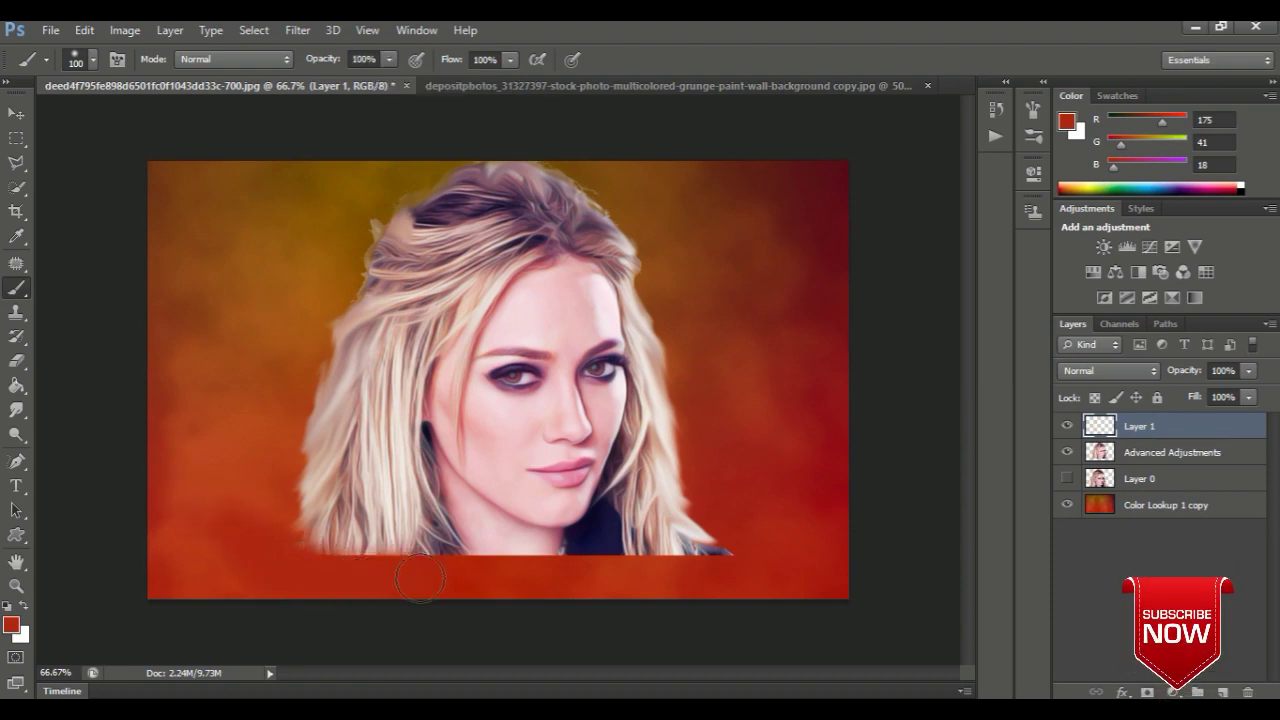
mouse_move(492, 582)
left_mouse_down()
mouse_move(580, 590)
mouse_move(705, 545)
mouse_move(651, 594)
mouse_move(310, 545)
left_mouse_up()
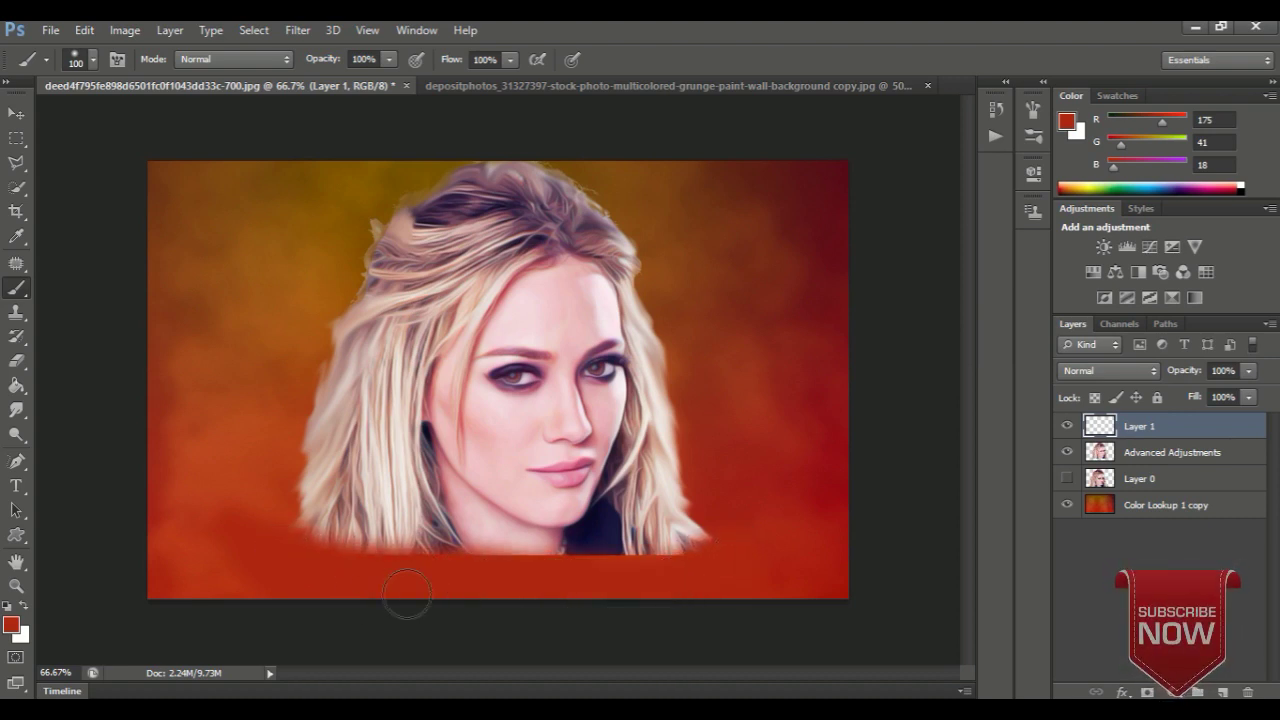
left_click_drag(636, 580, 700, 535)
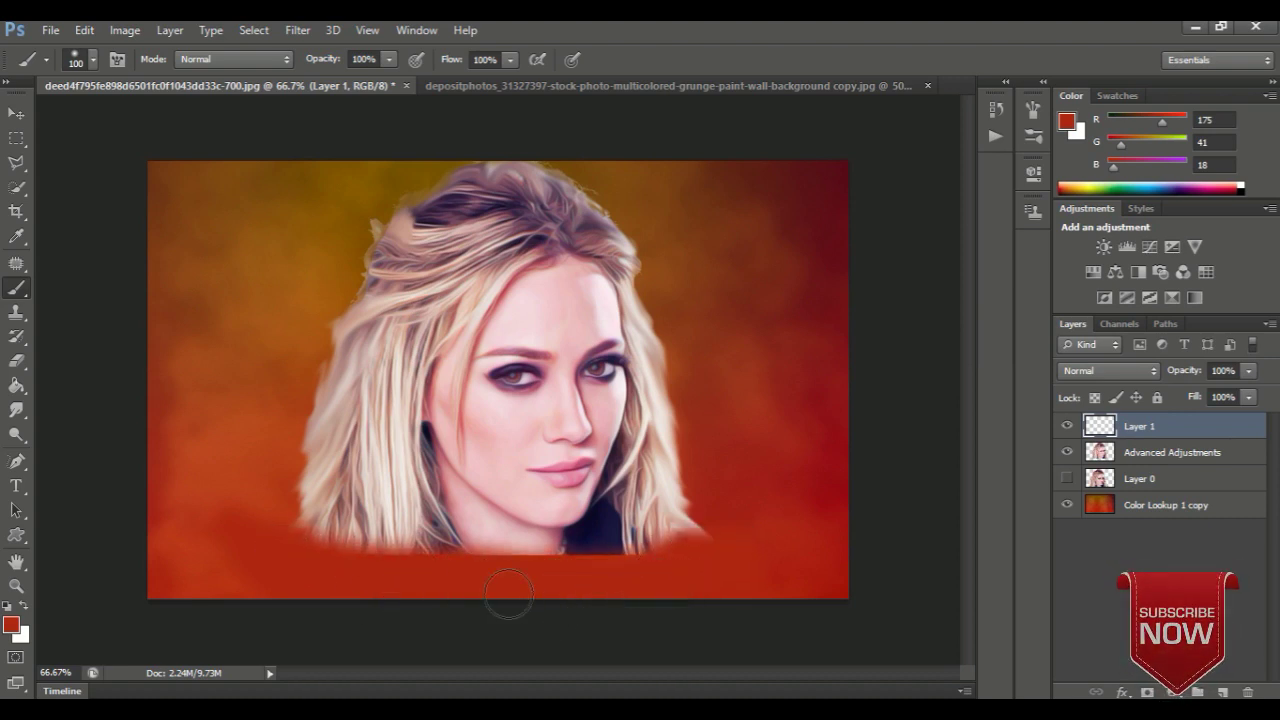
left_click_drag(410, 580, 603, 580)
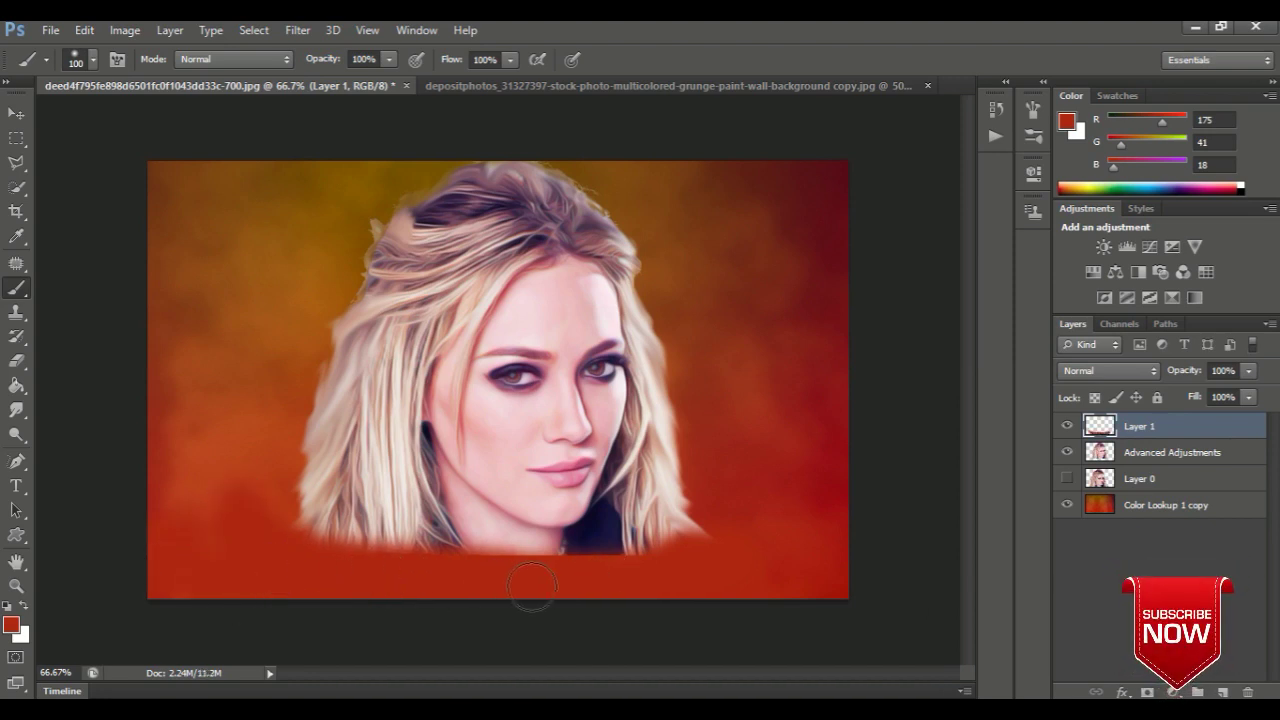
left_click_drag(714, 544, 700, 535)
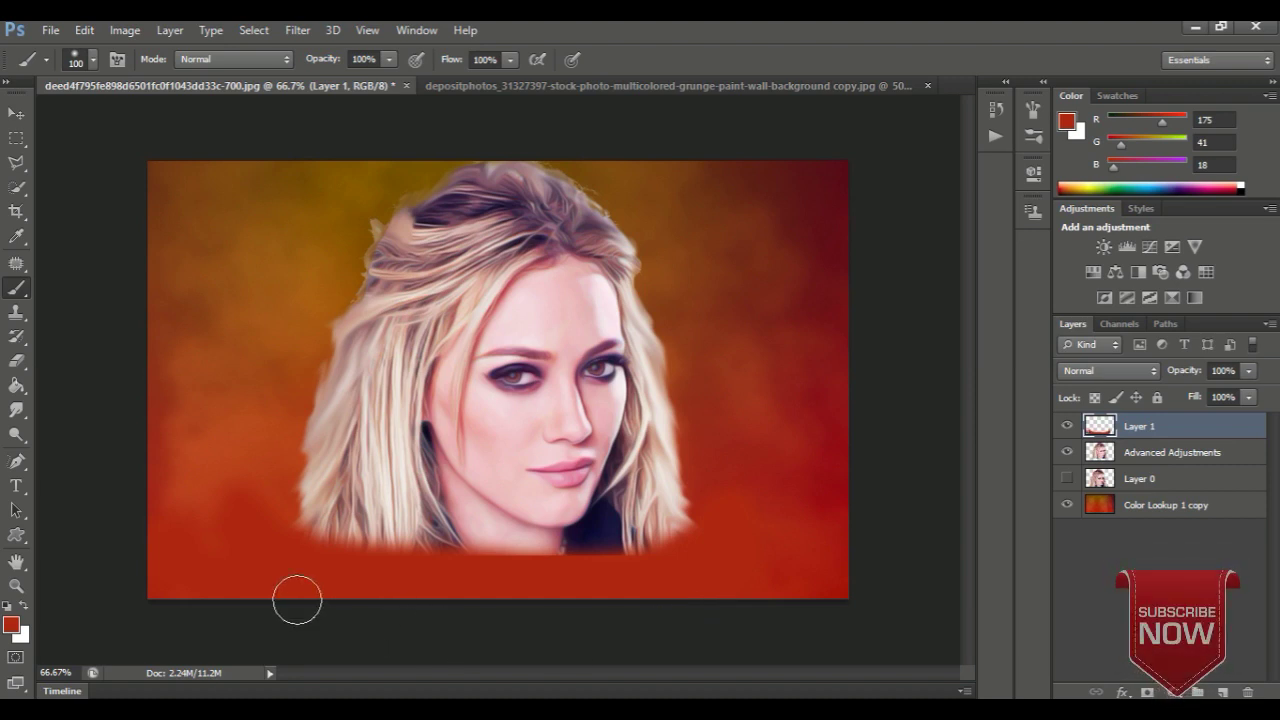
key("ctrl+z")
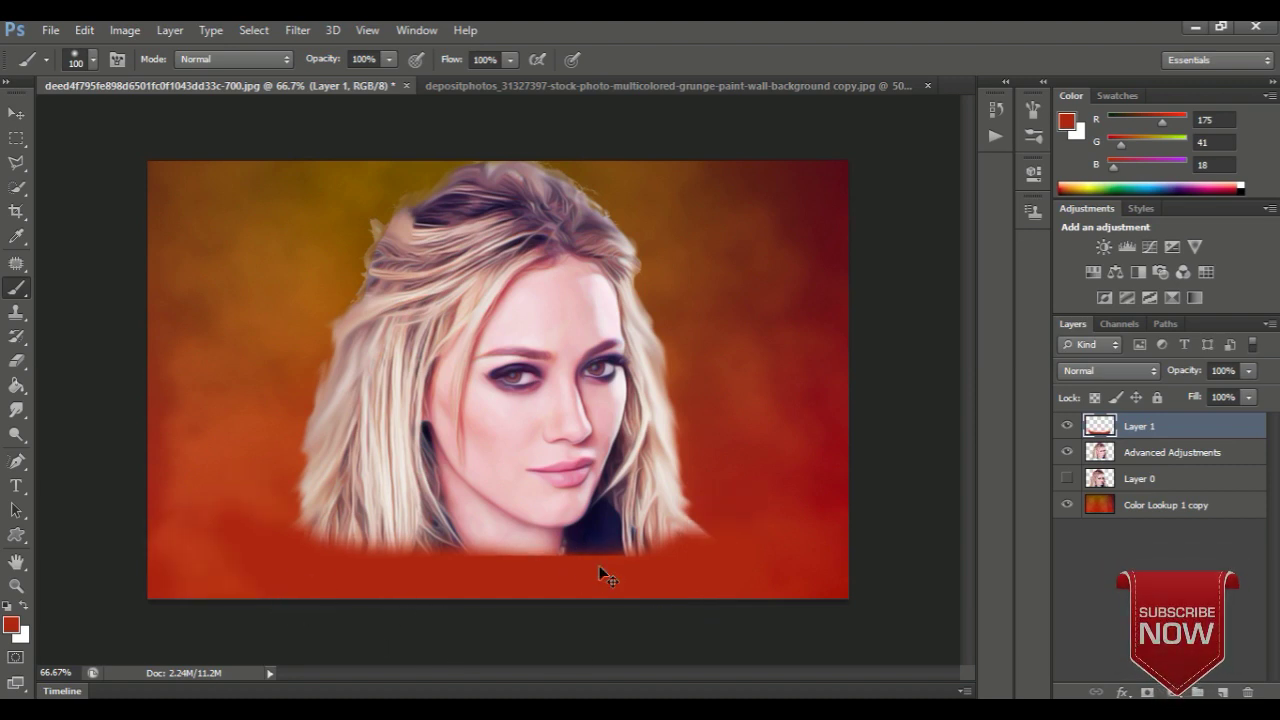
key("ctrl+alt+z")
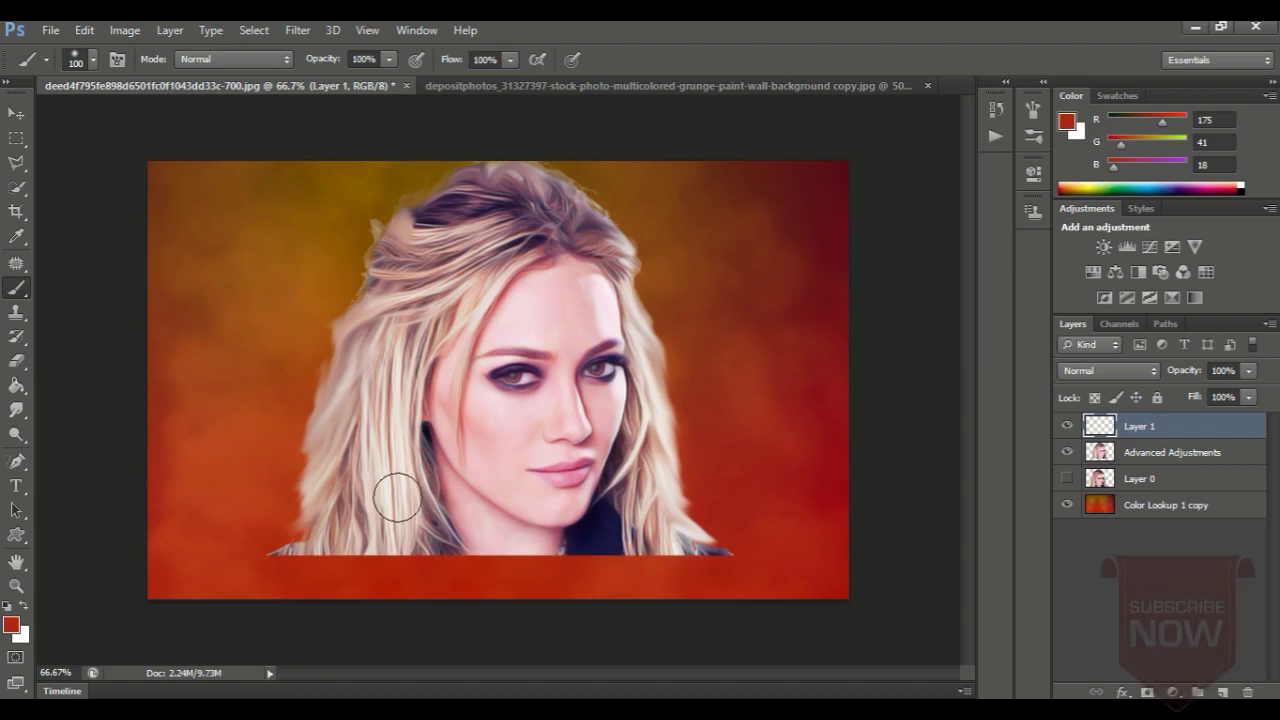
mouse_move(308, 582)
left_mouse_down()
mouse_move(737, 557)
mouse_move(597, 591)
mouse_move(334, 589)
mouse_move(237, 560)
mouse_move(637, 594)
mouse_move(737, 577)
mouse_move(731, 551)
mouse_move(665, 573)
mouse_move(497, 589)
mouse_move(291, 583)
mouse_move(692, 589)
left_mouse_up()
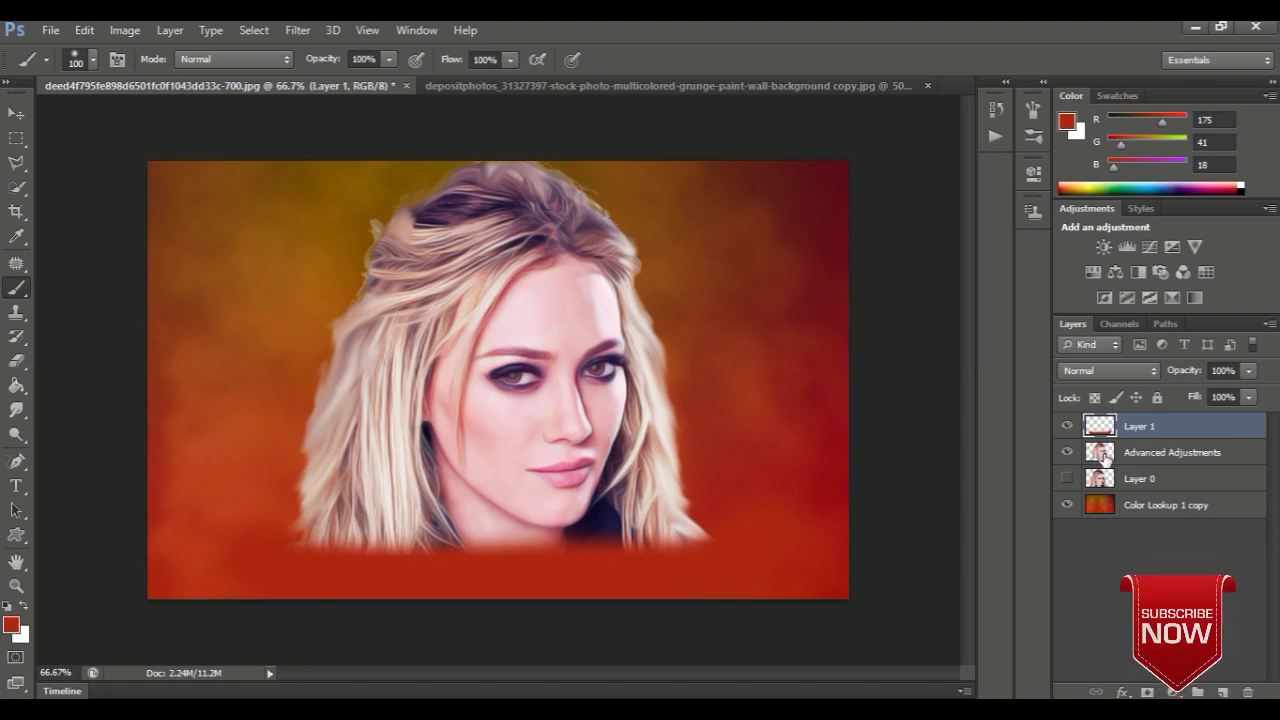
Step: Add another empty layer, choose the Smudge tool, and target the Advanced Adjustments layer
left_click(1224, 688)
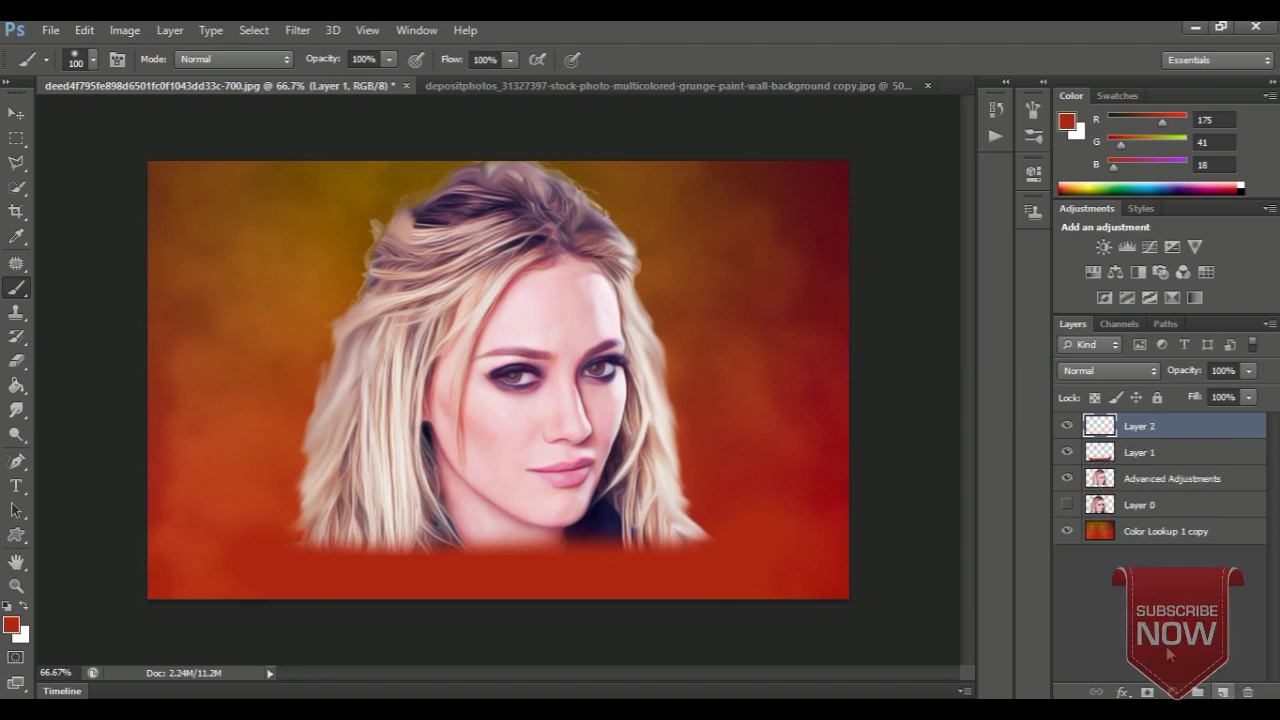
left_click(16, 411)
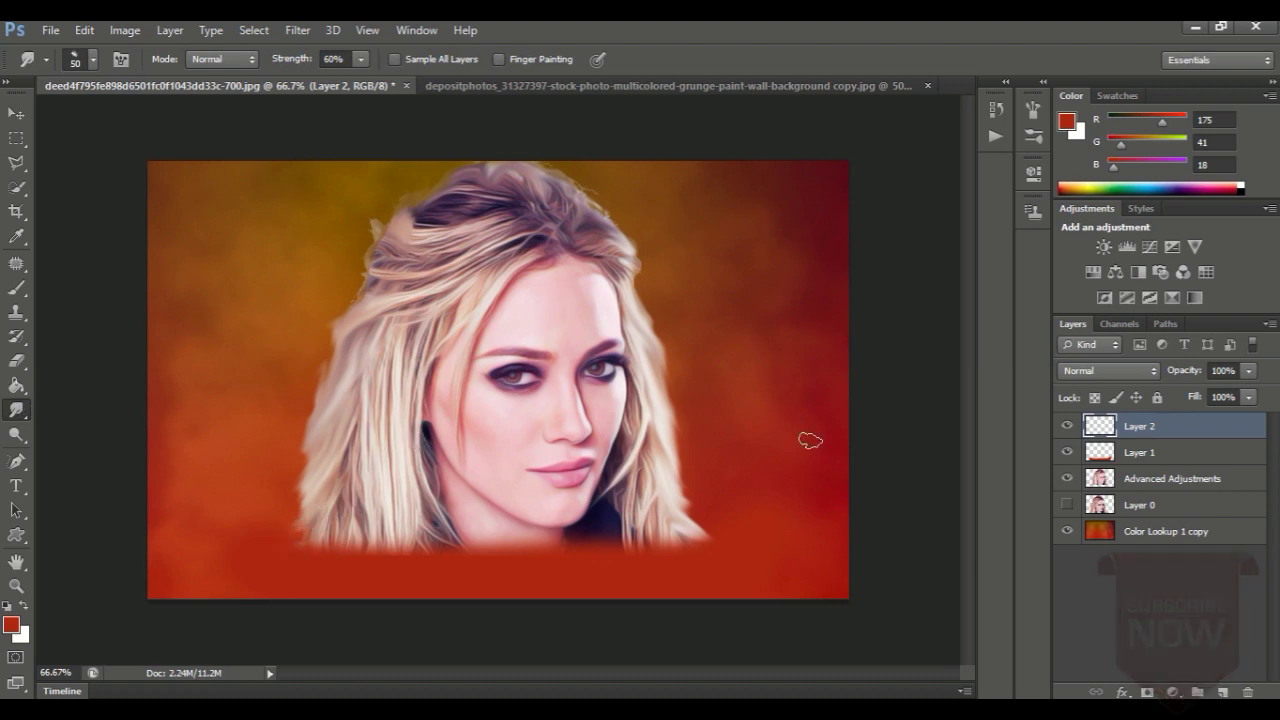
left_click(1120, 457, "shift")
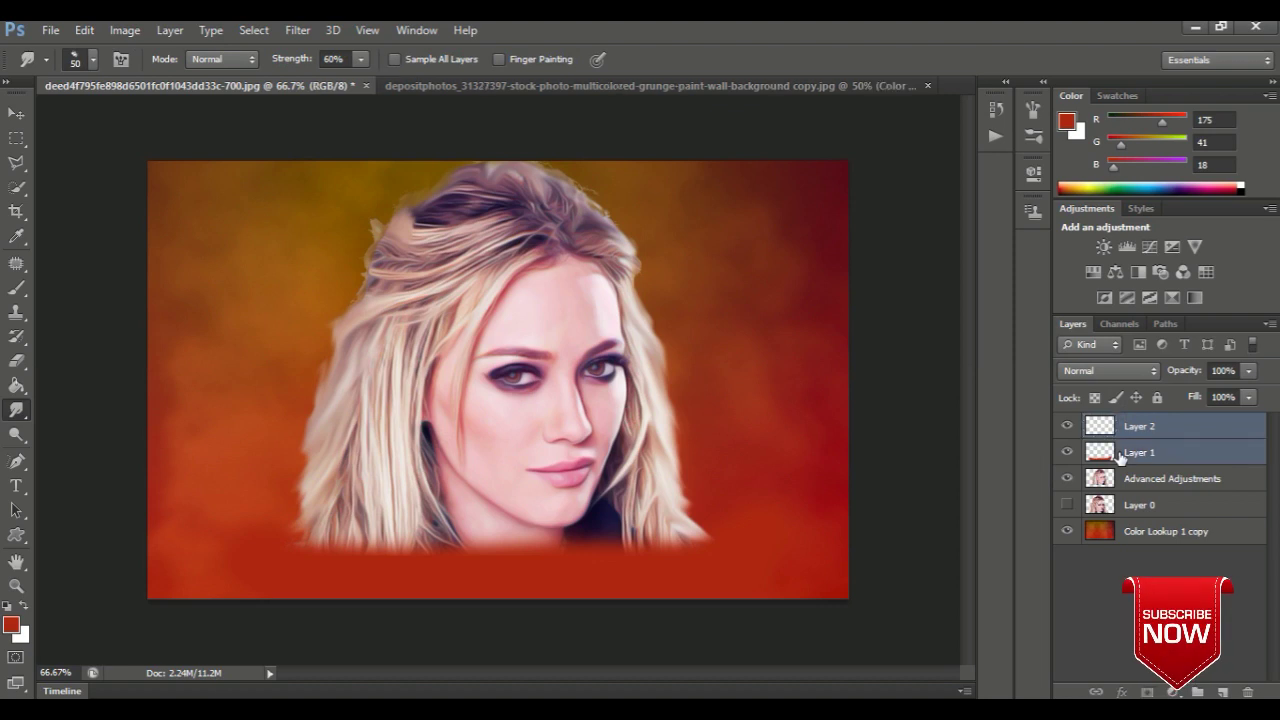
left_click(1128, 478)
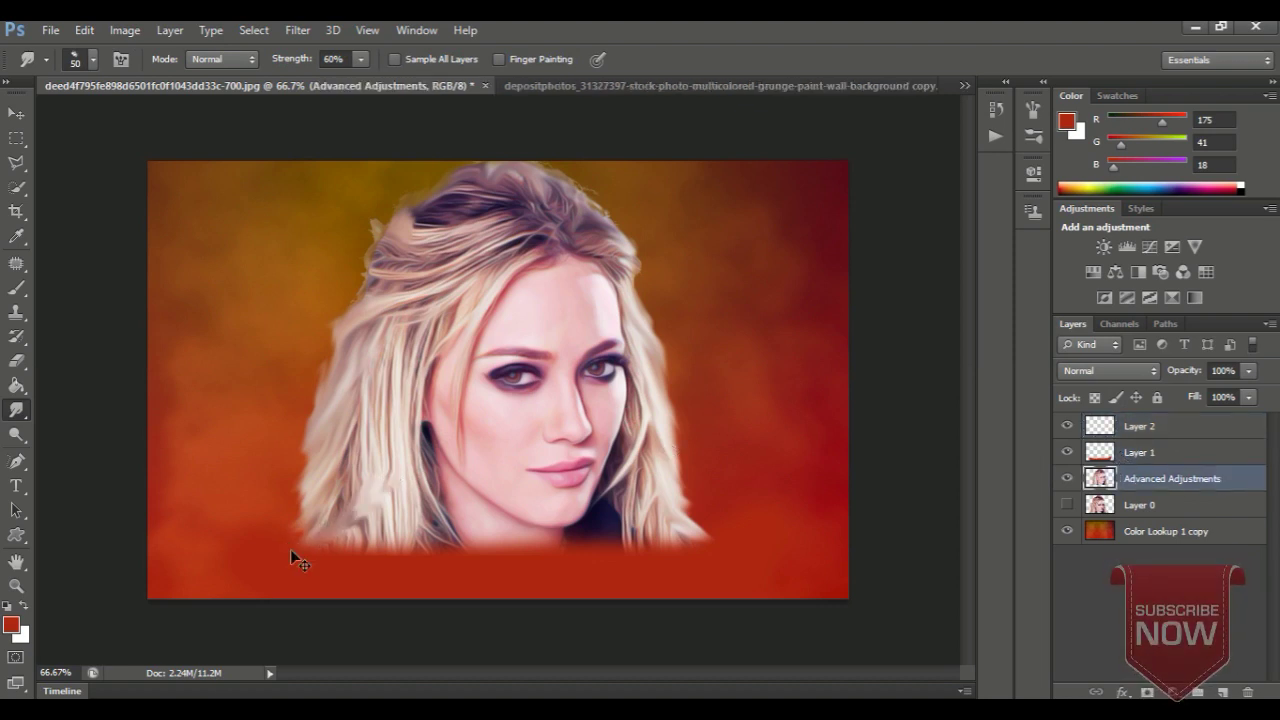
Step: Smudge the lower-left hair strands downward with Layer 1 temporarily hidden, then select Layer 1
left_click_drag(340, 540, 365, 485)
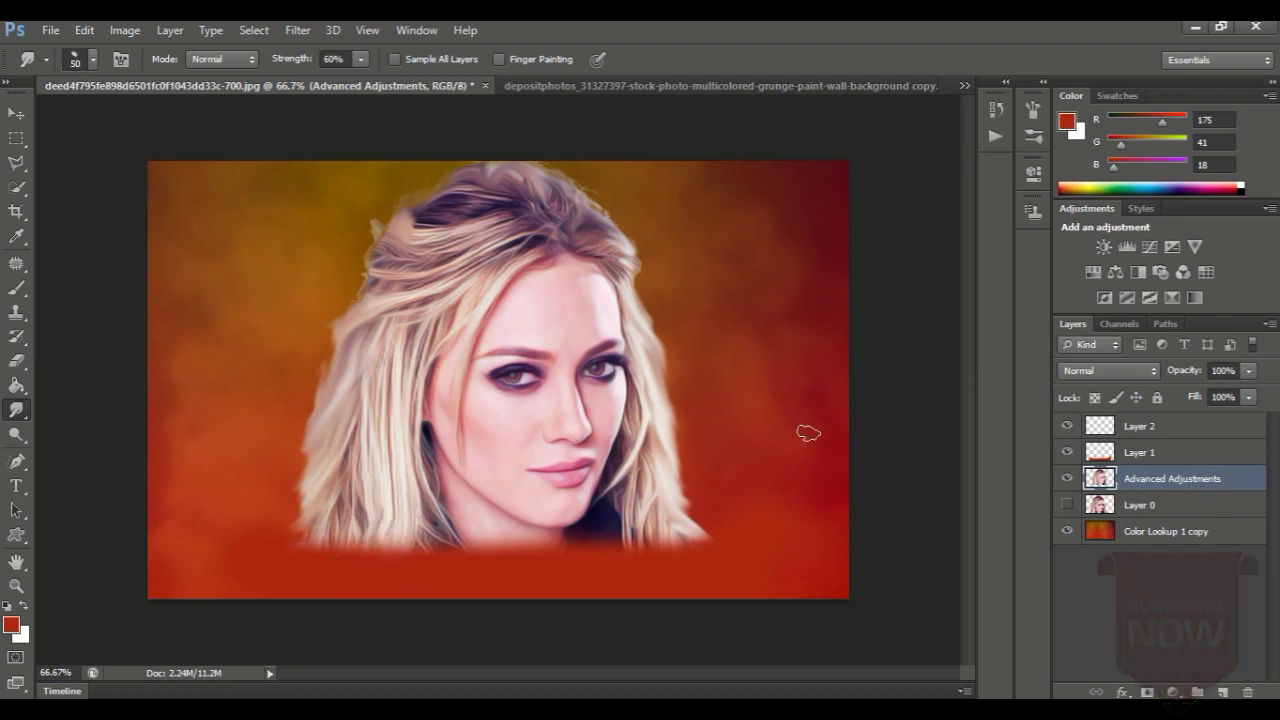
left_click(1066, 452)
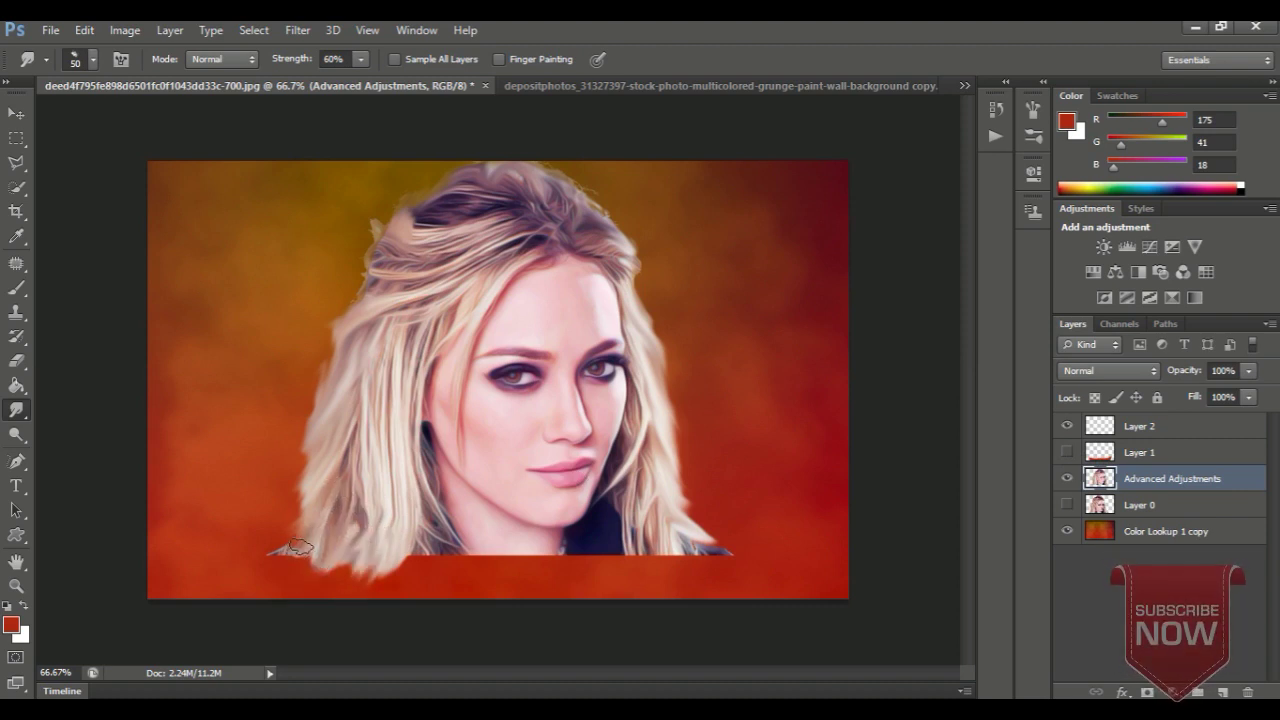
left_click_drag(310, 515, 265, 567)
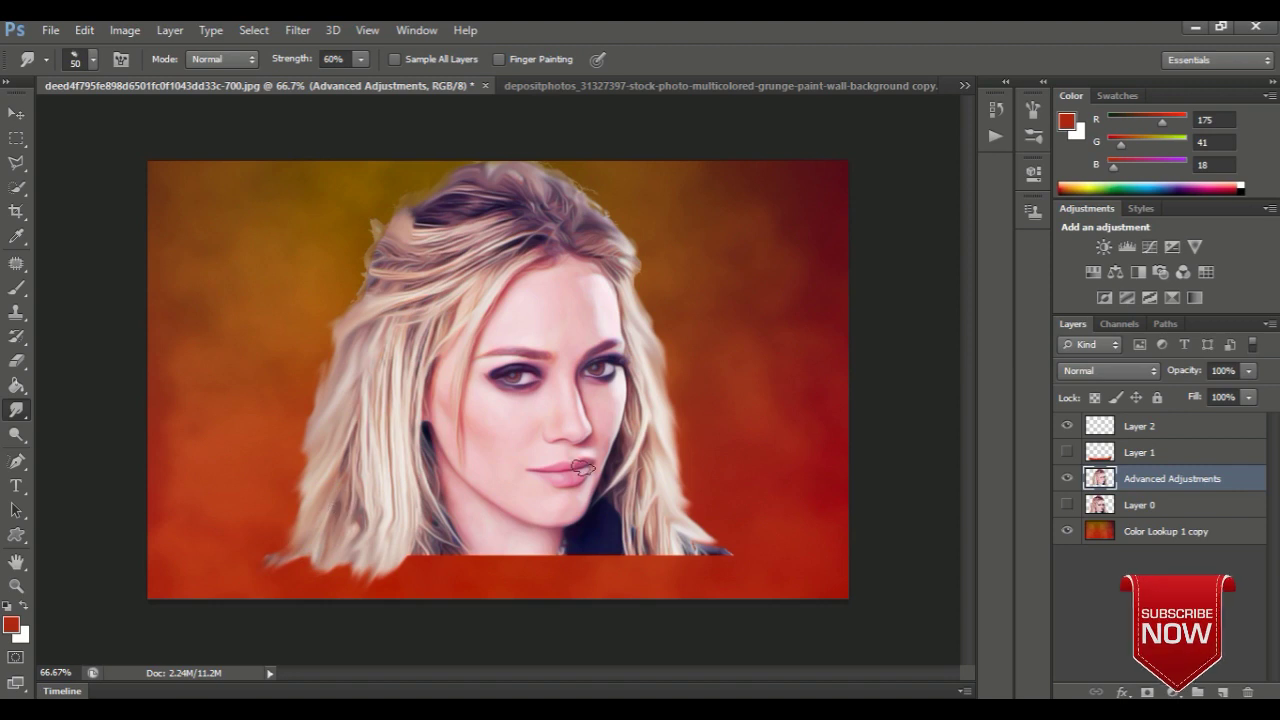
left_click(1067, 452)
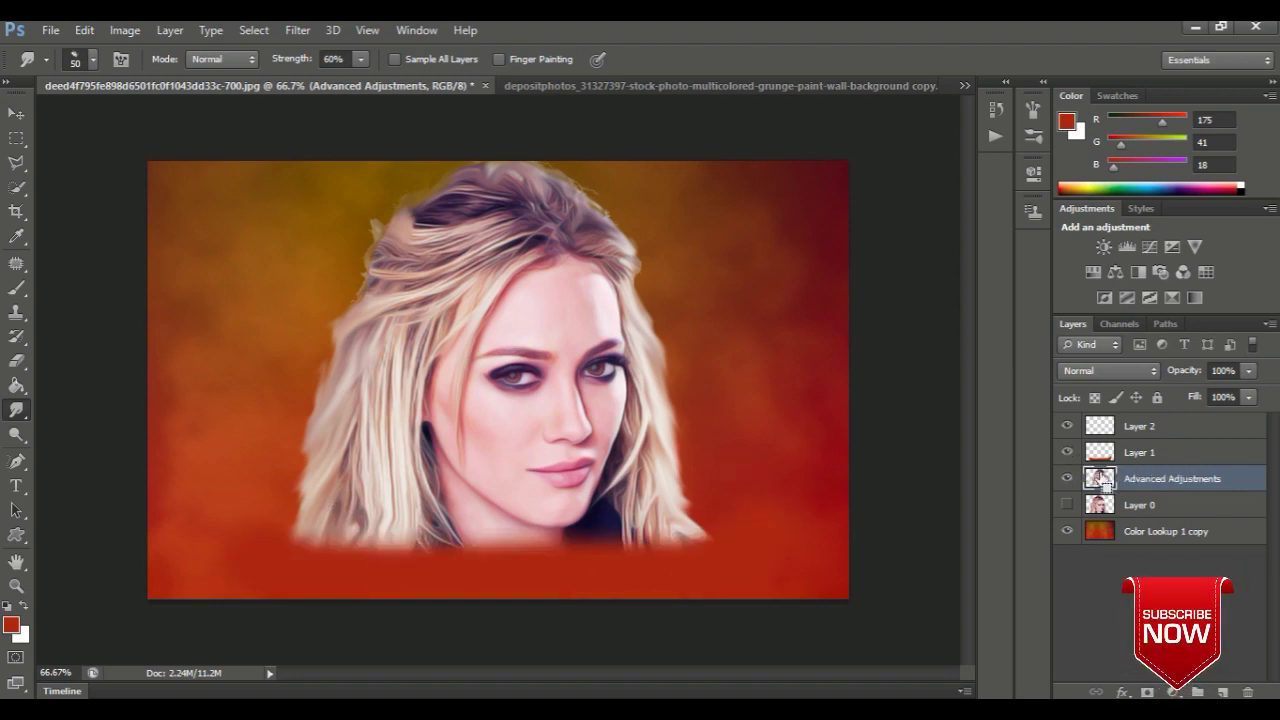
left_click(1141, 452, "shift")
Step: Merge Layer 2, Layer 1 and Advanced Adjustments into a single Layer 2
left_click(1149, 426, "shift")
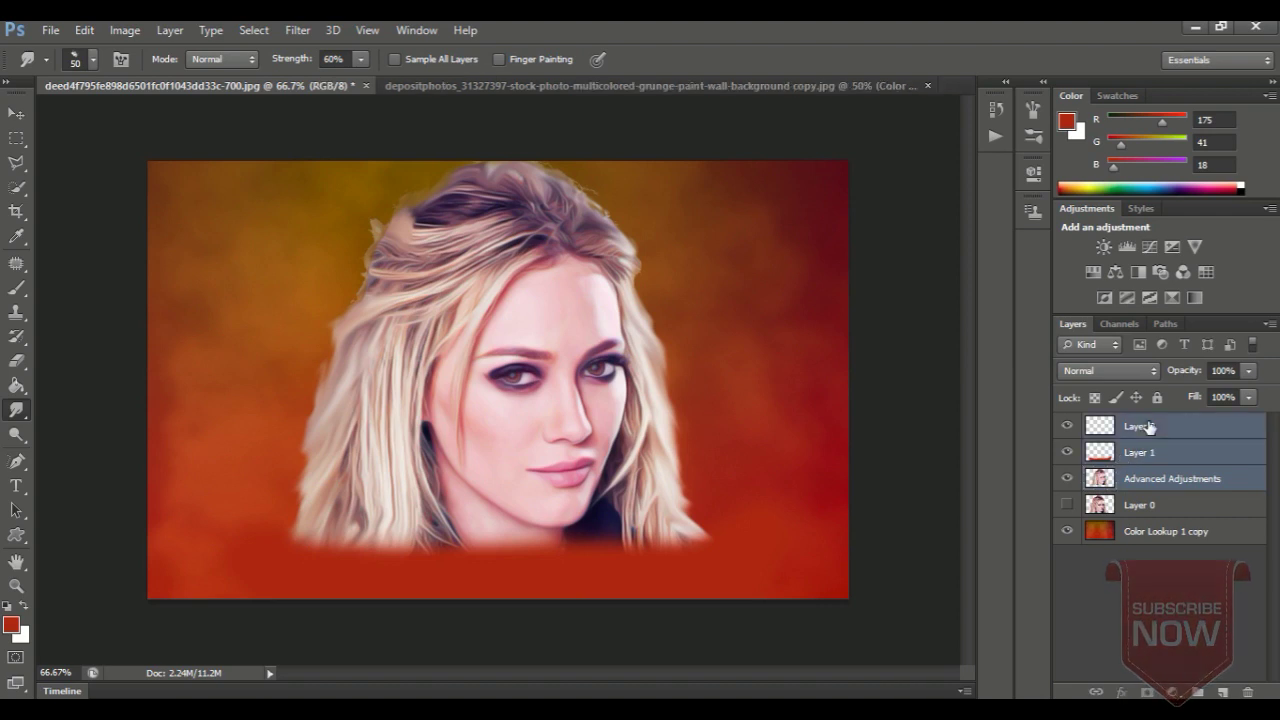
right_click(1148, 426)
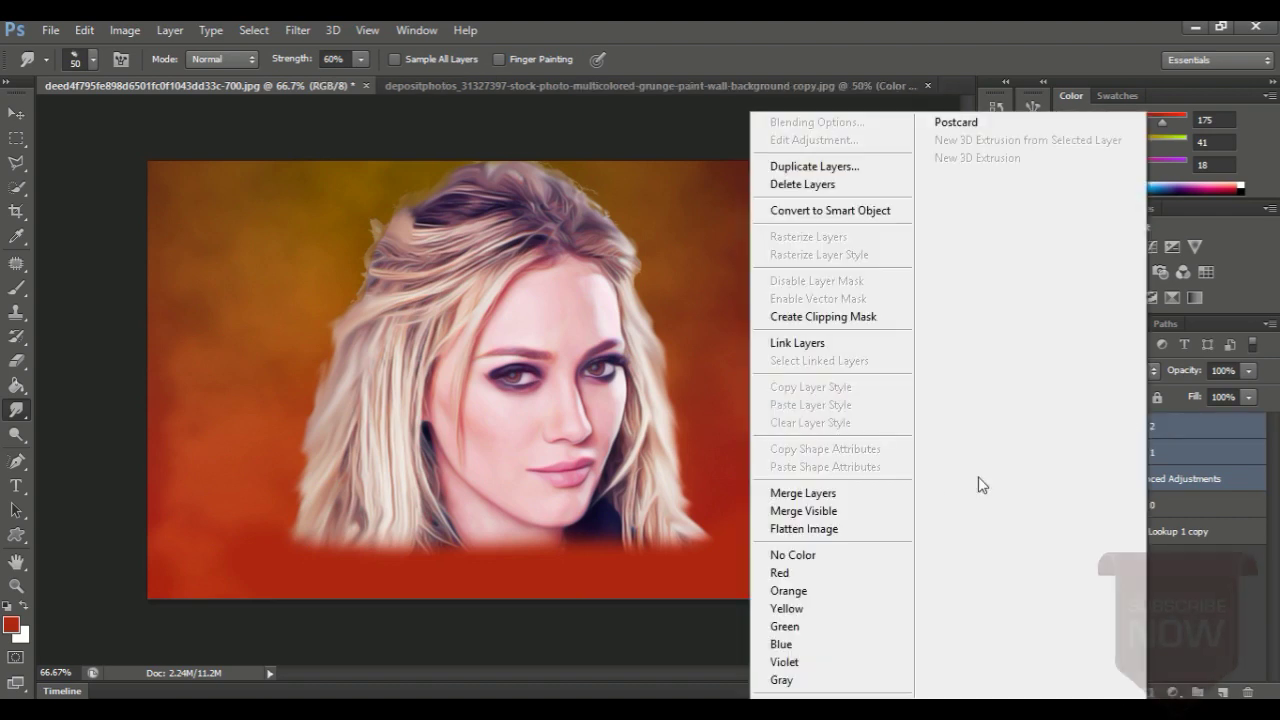
left_click(883, 495)
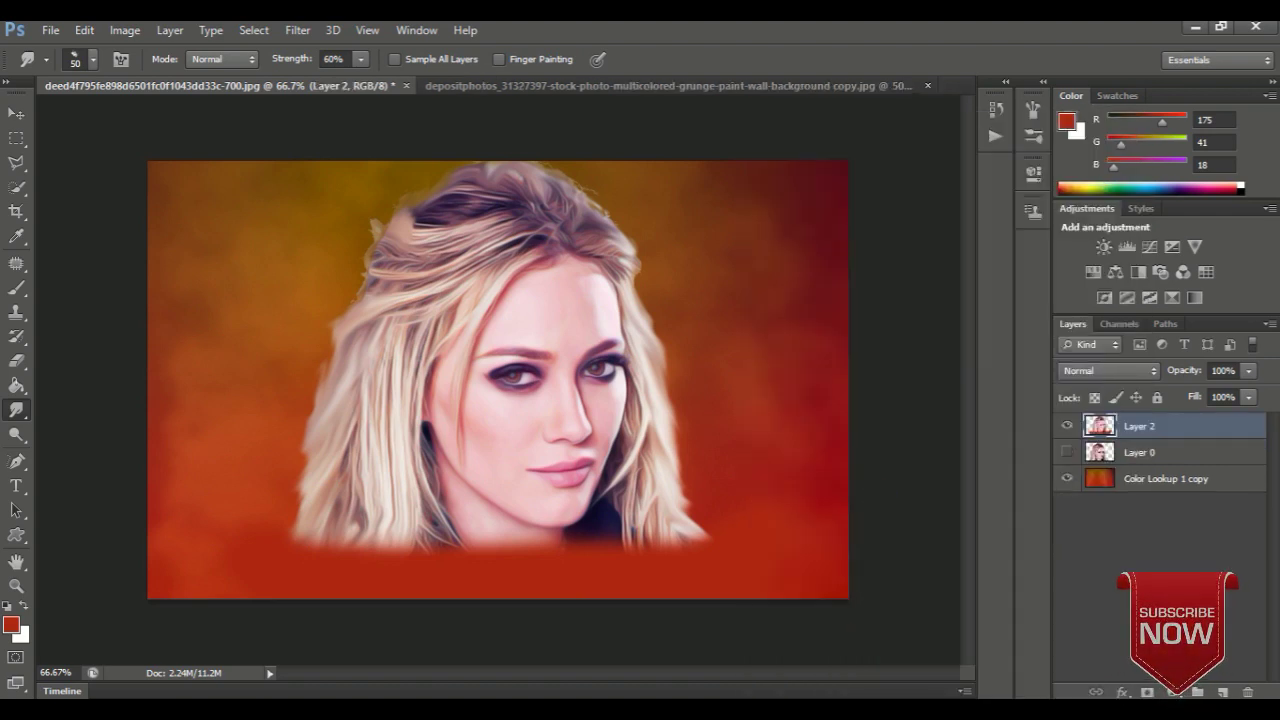